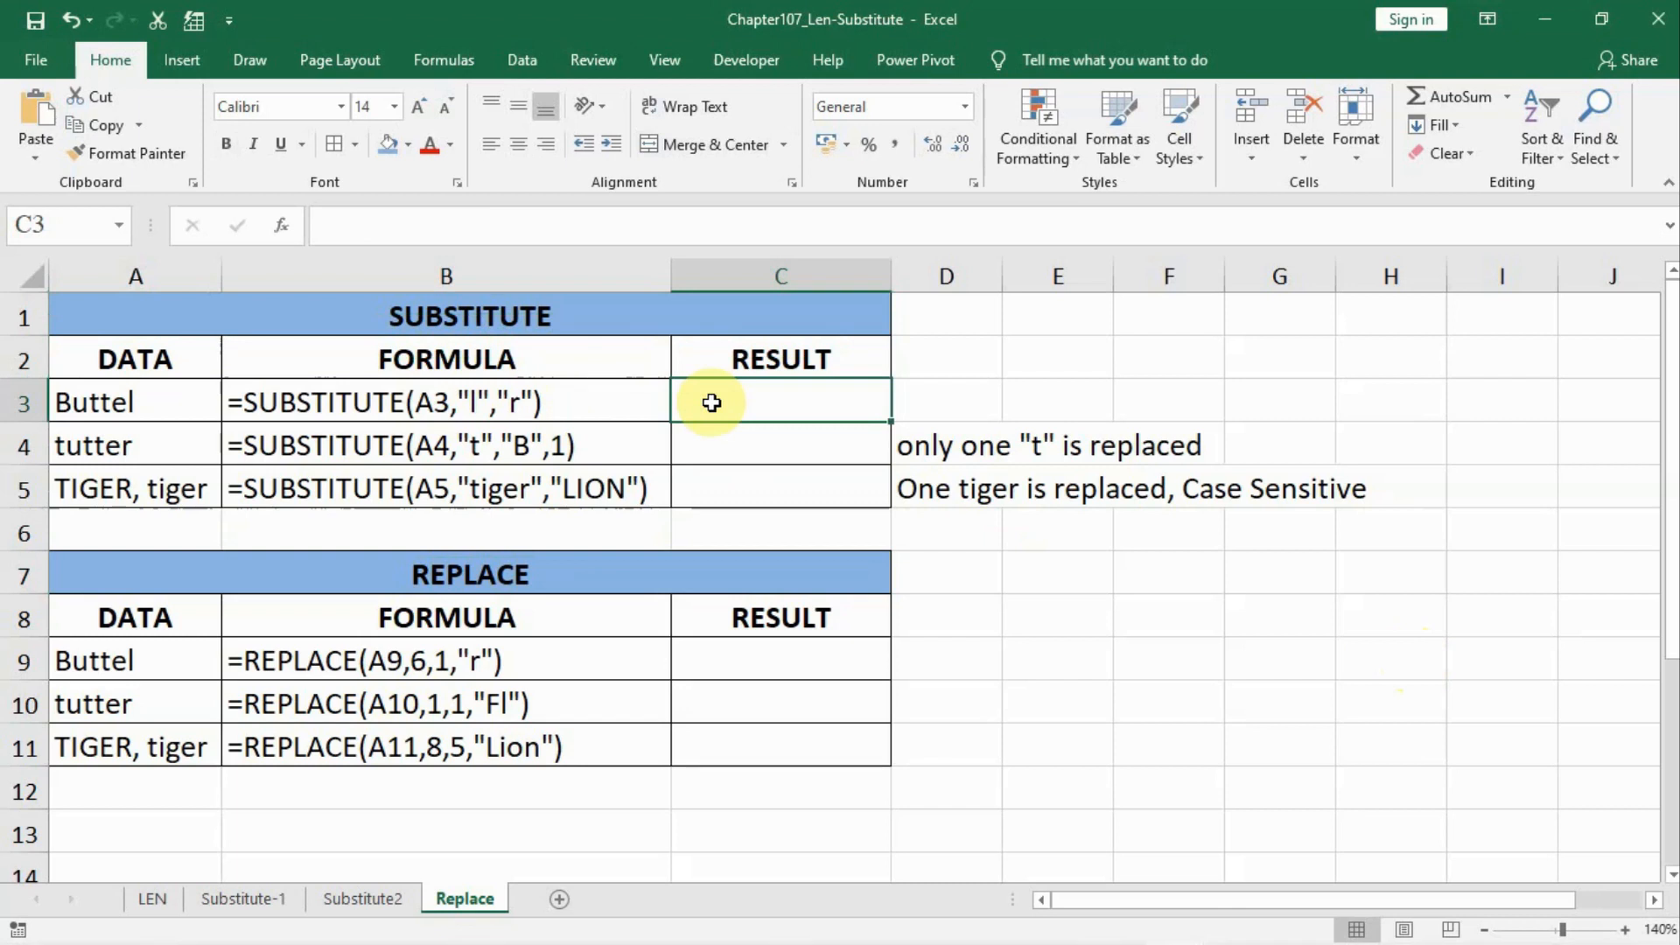
# Step: Enter =SUBSTITUTE(A3,"l","r") in cell C3 to swap the letter l for r in the data text
pyautogui.doubleClick(712, 403)
pyautogui.write('=subs')
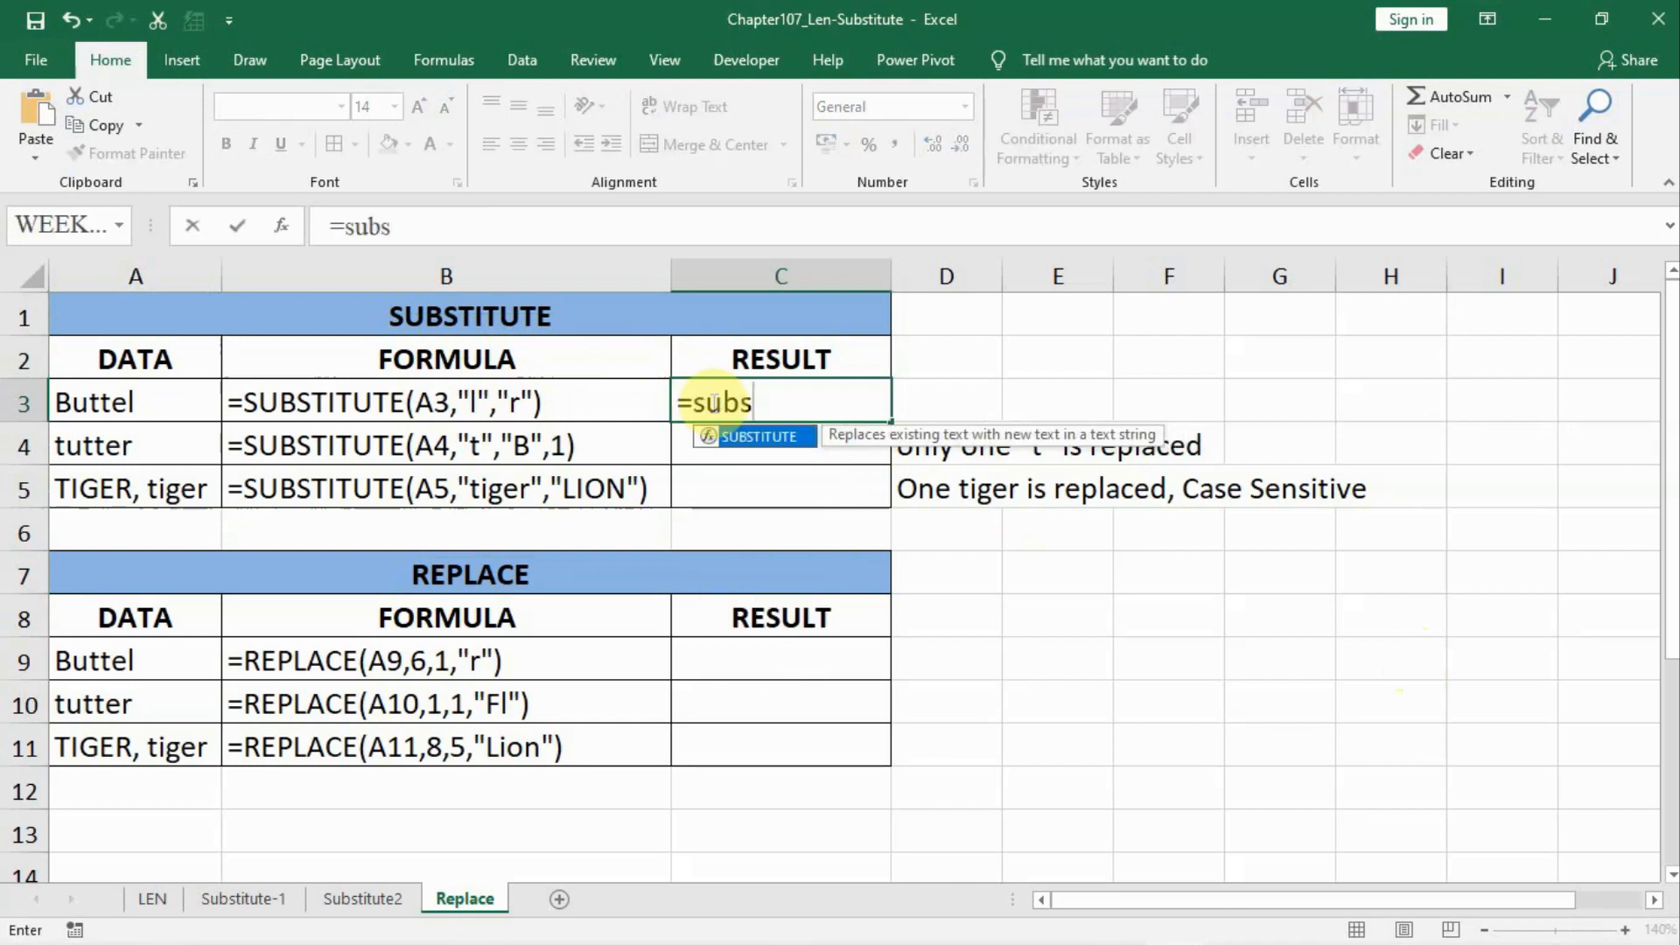
pyautogui.write('titute (')
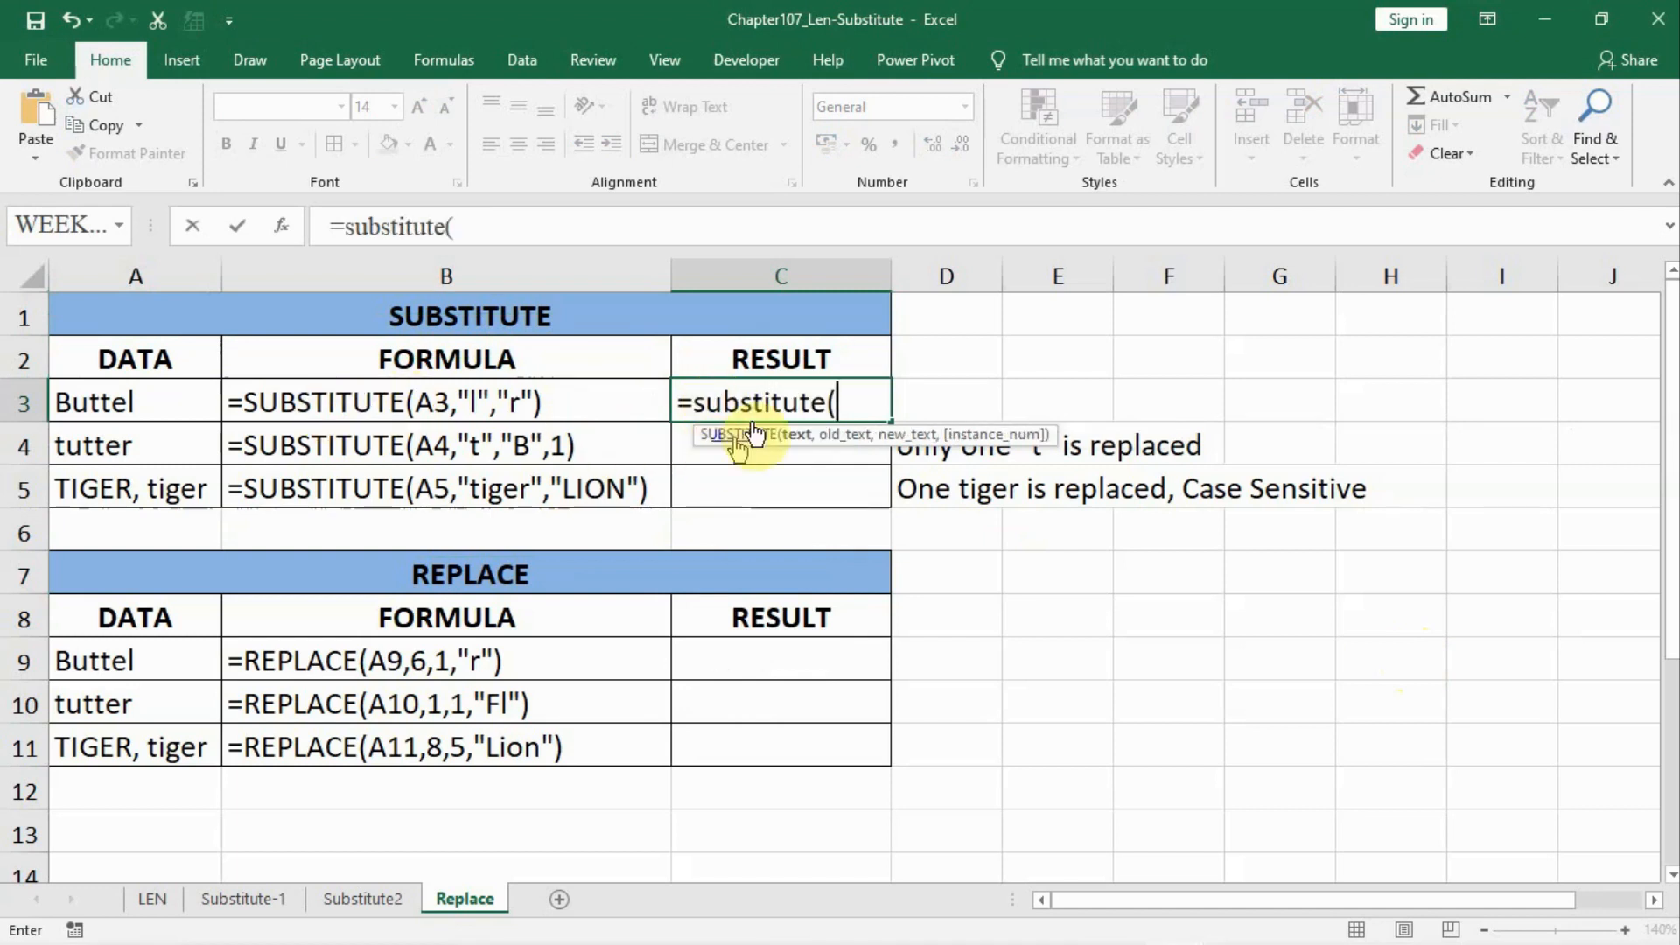
pyautogui.click(88, 401)
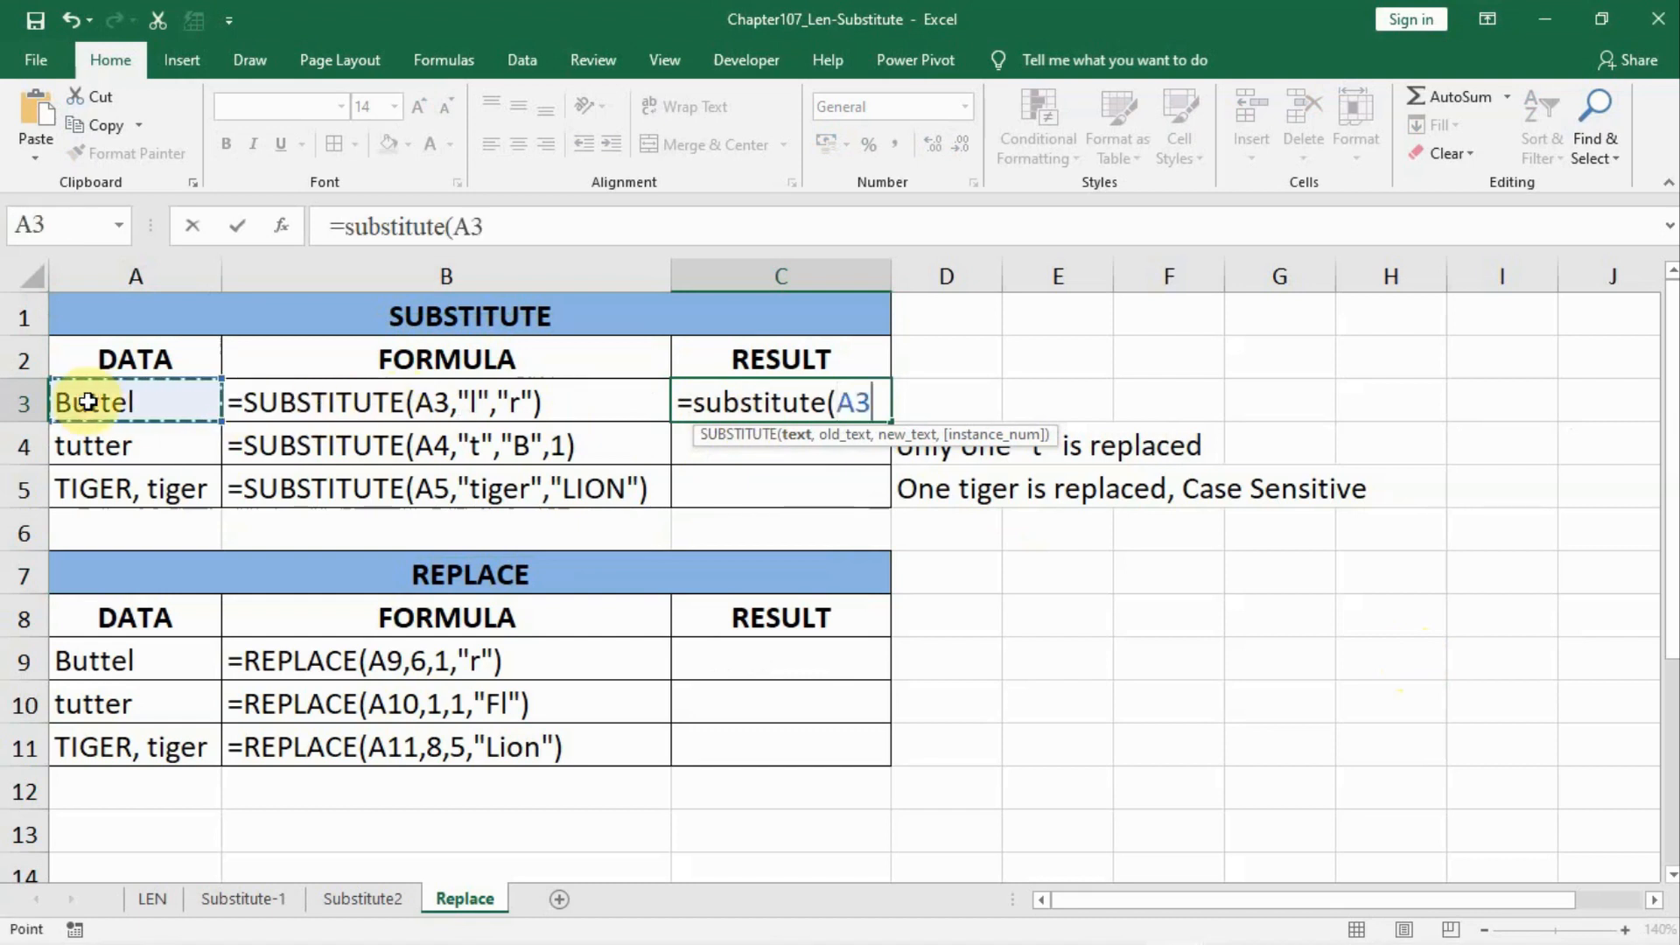
pyautogui.write(',')
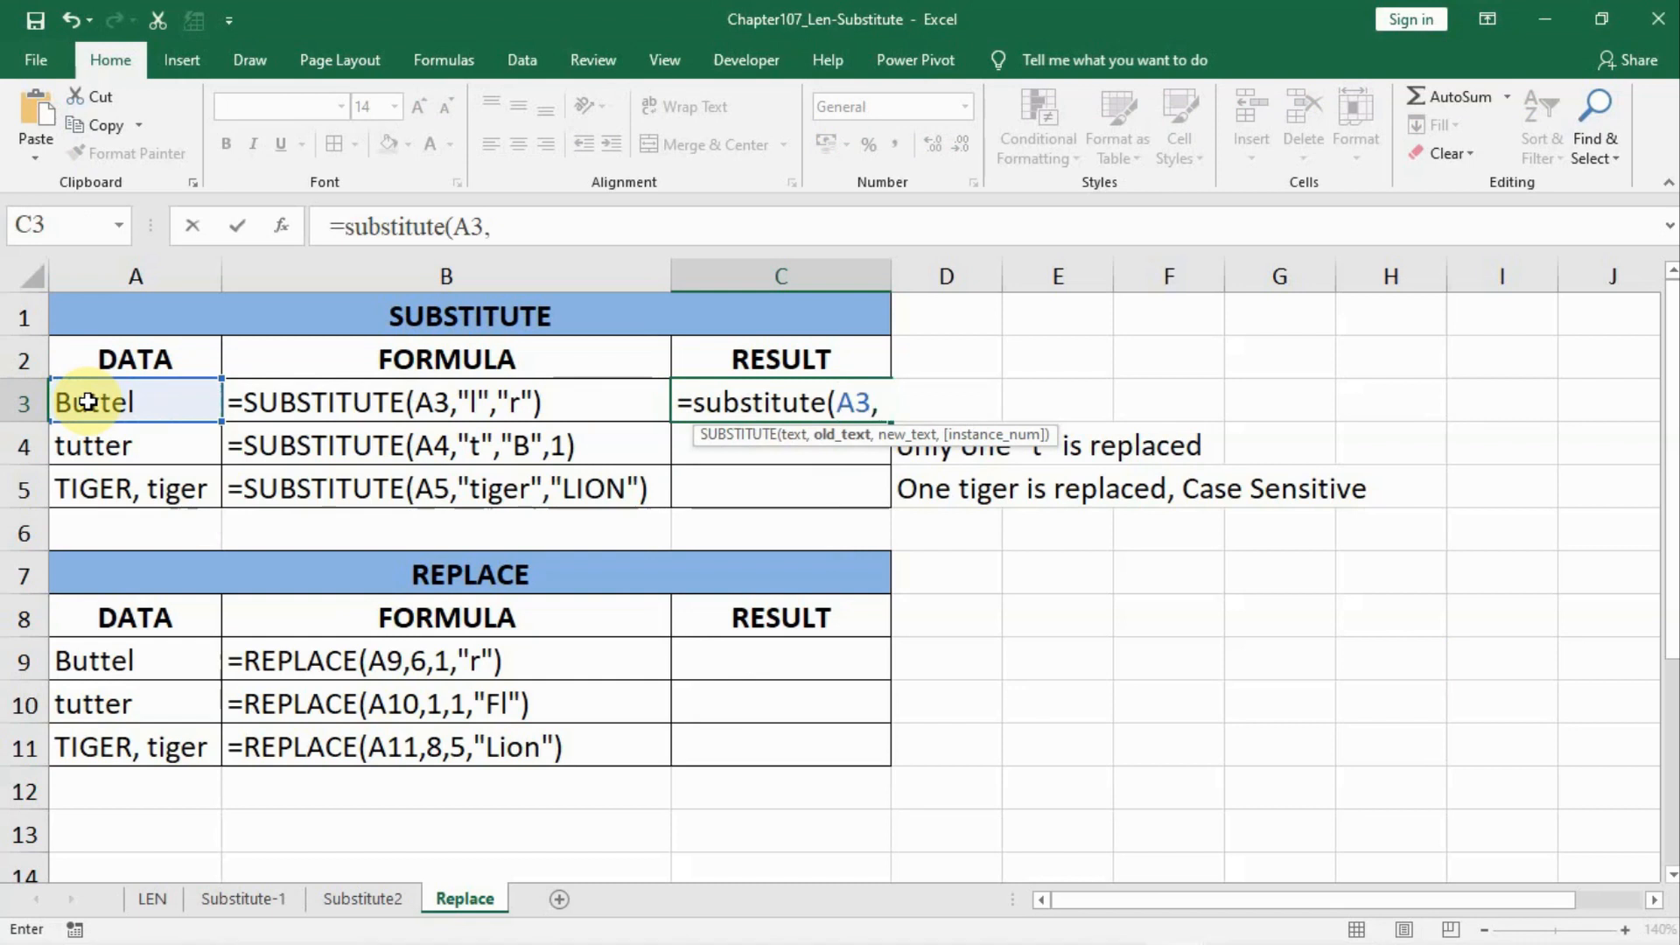
pyautogui.write('"l"')
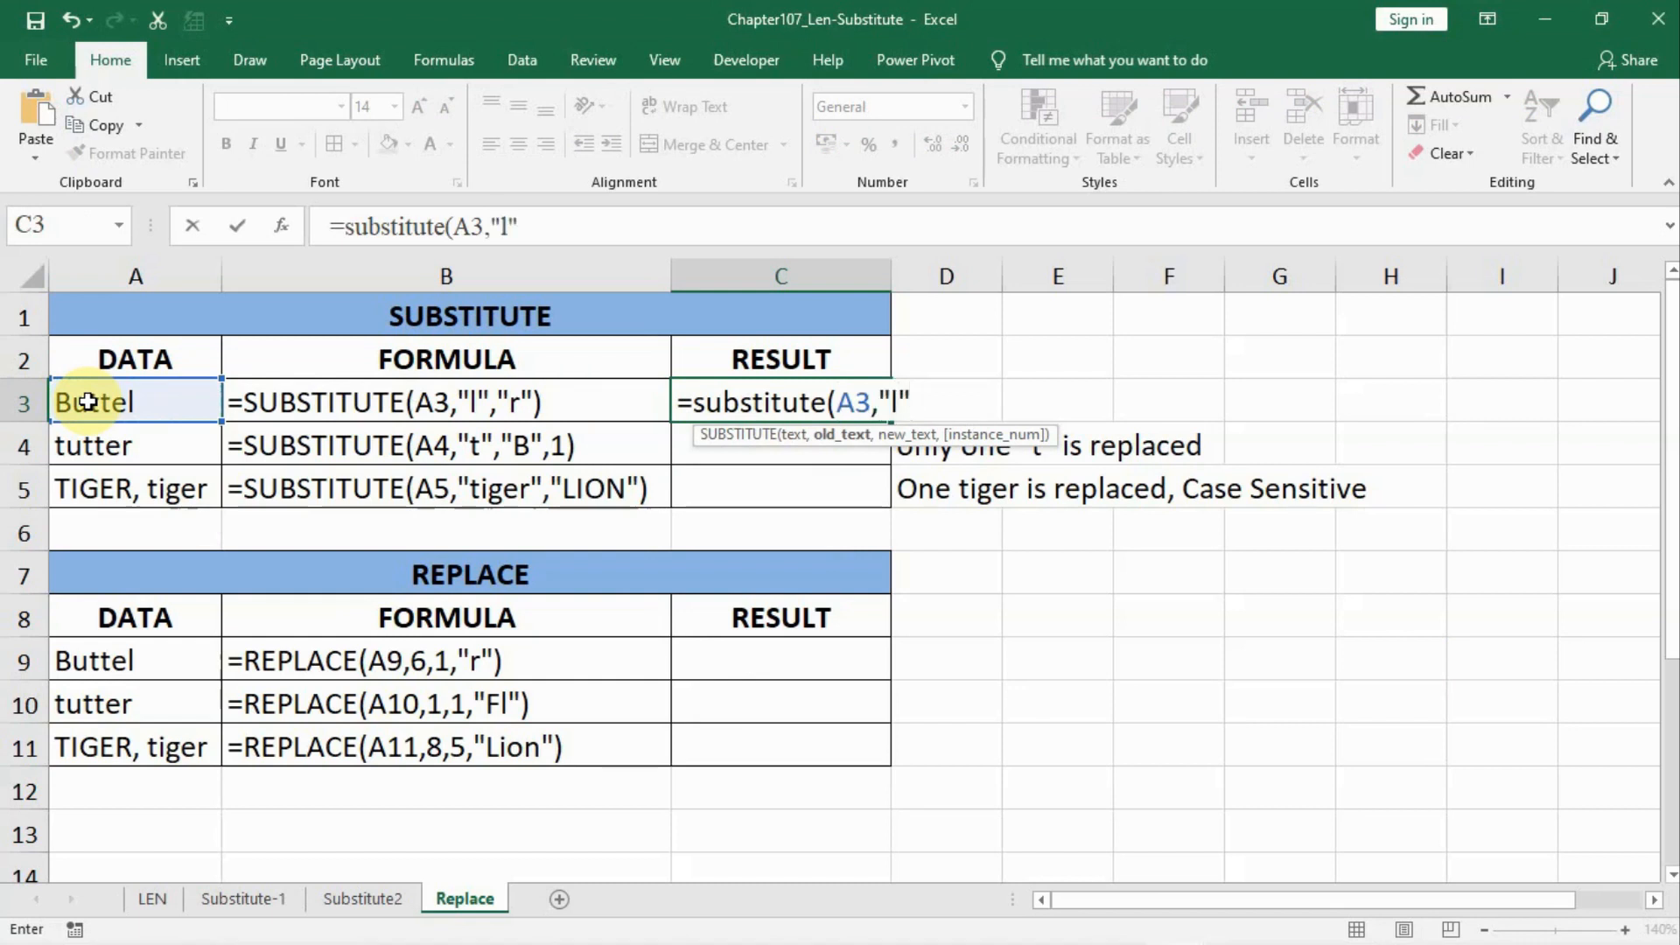
pyautogui.write(',')
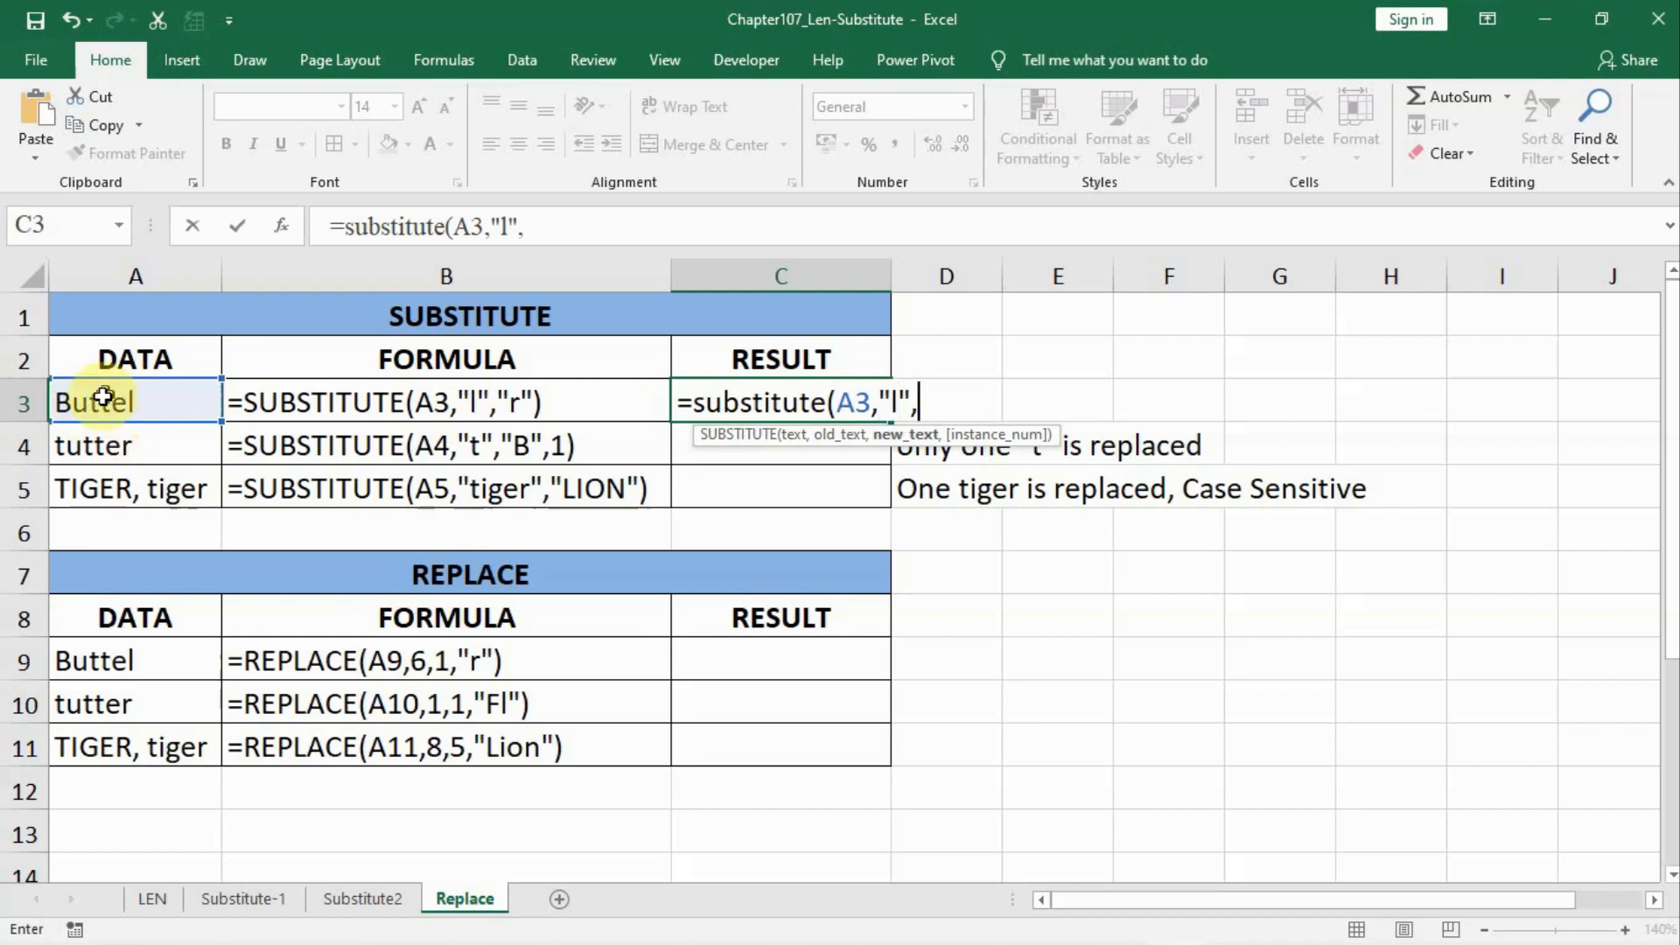
pyautogui.write('"')
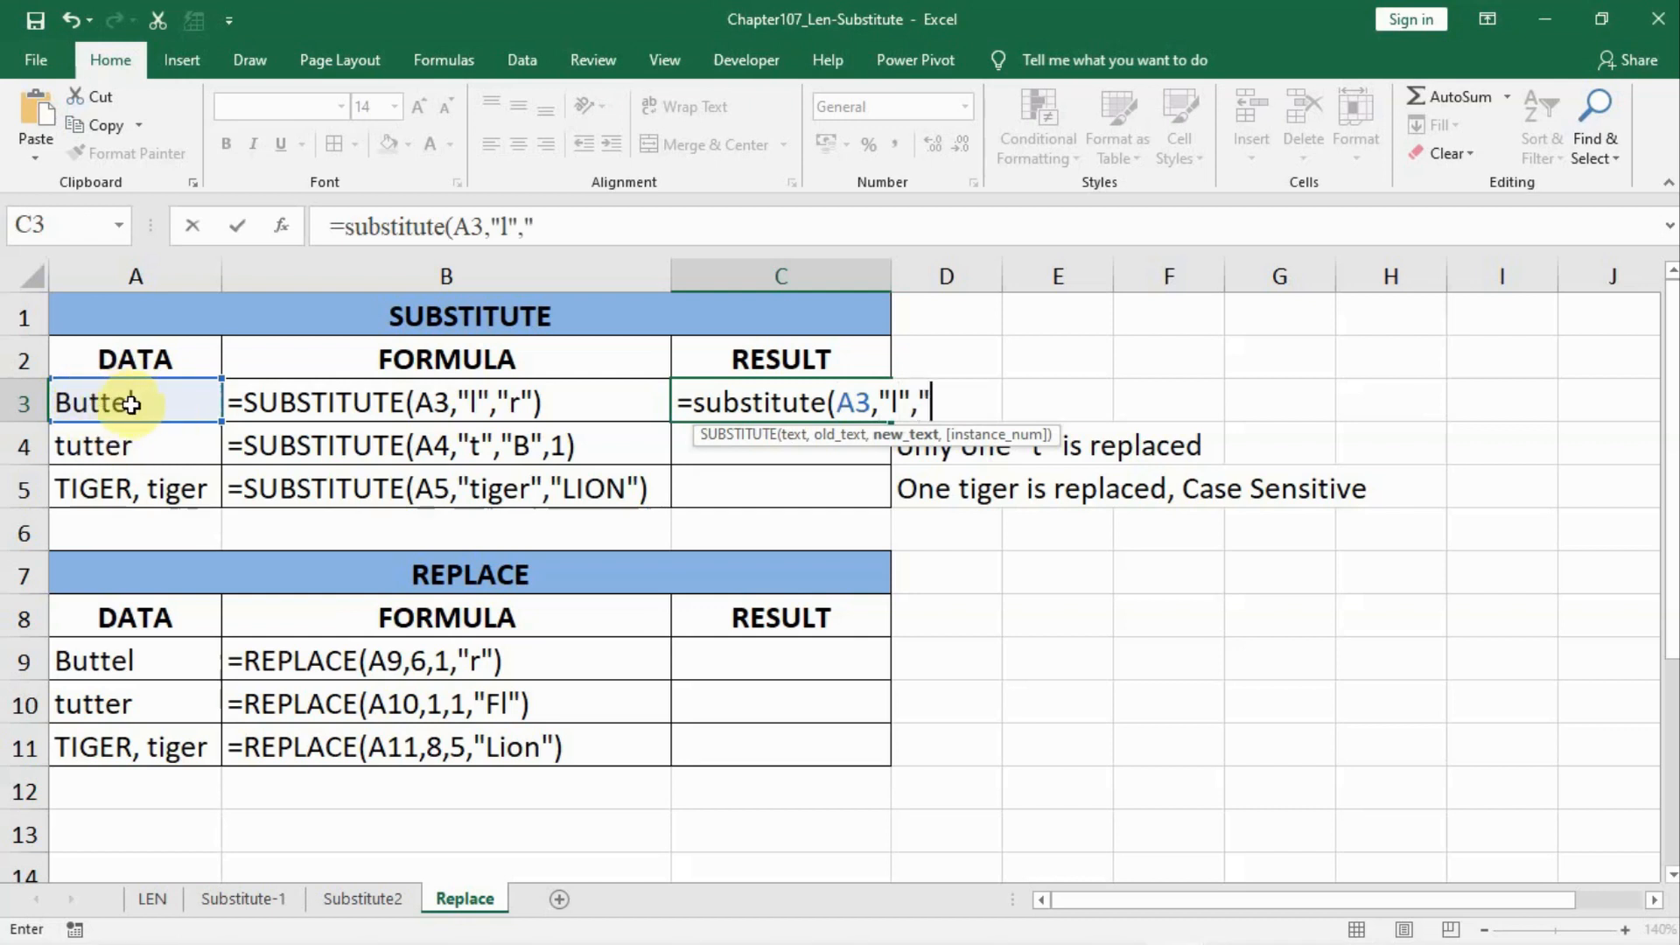
pyautogui.write('r")')
pyautogui.press('Return')
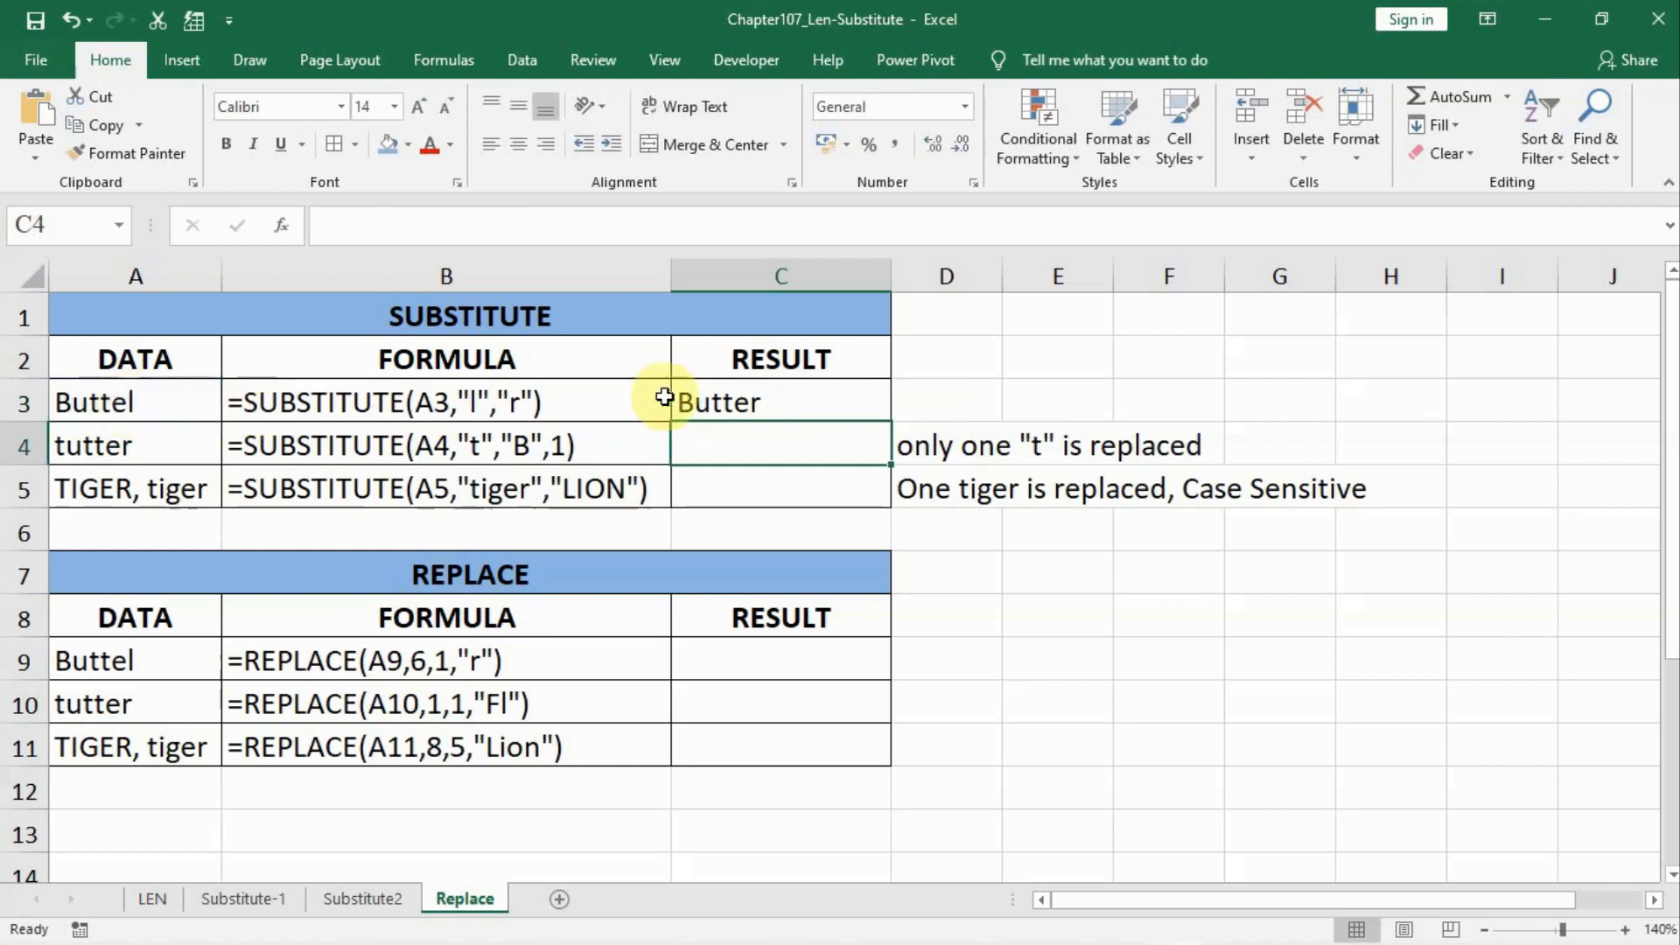
# Step: Enter =SUBSTITUTE(A4,"t","B",1) in cell C4 to replace only the first t, accepting the proposed formula correction
pyautogui.doubleClick(742, 465)
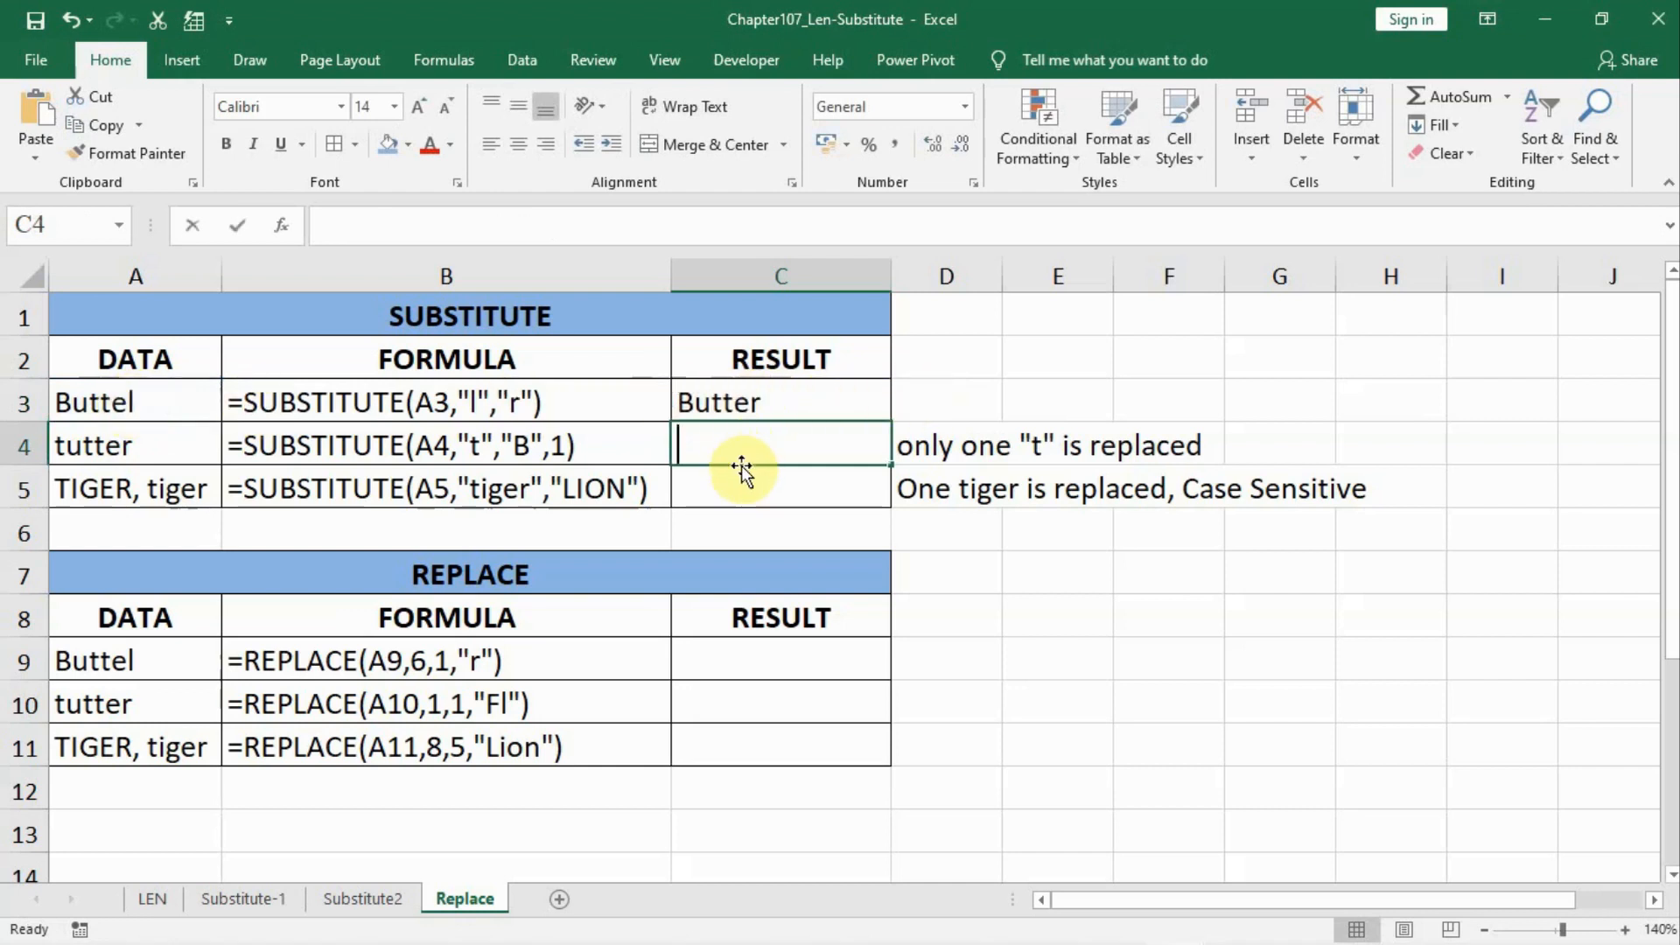
pyautogui.write('=')
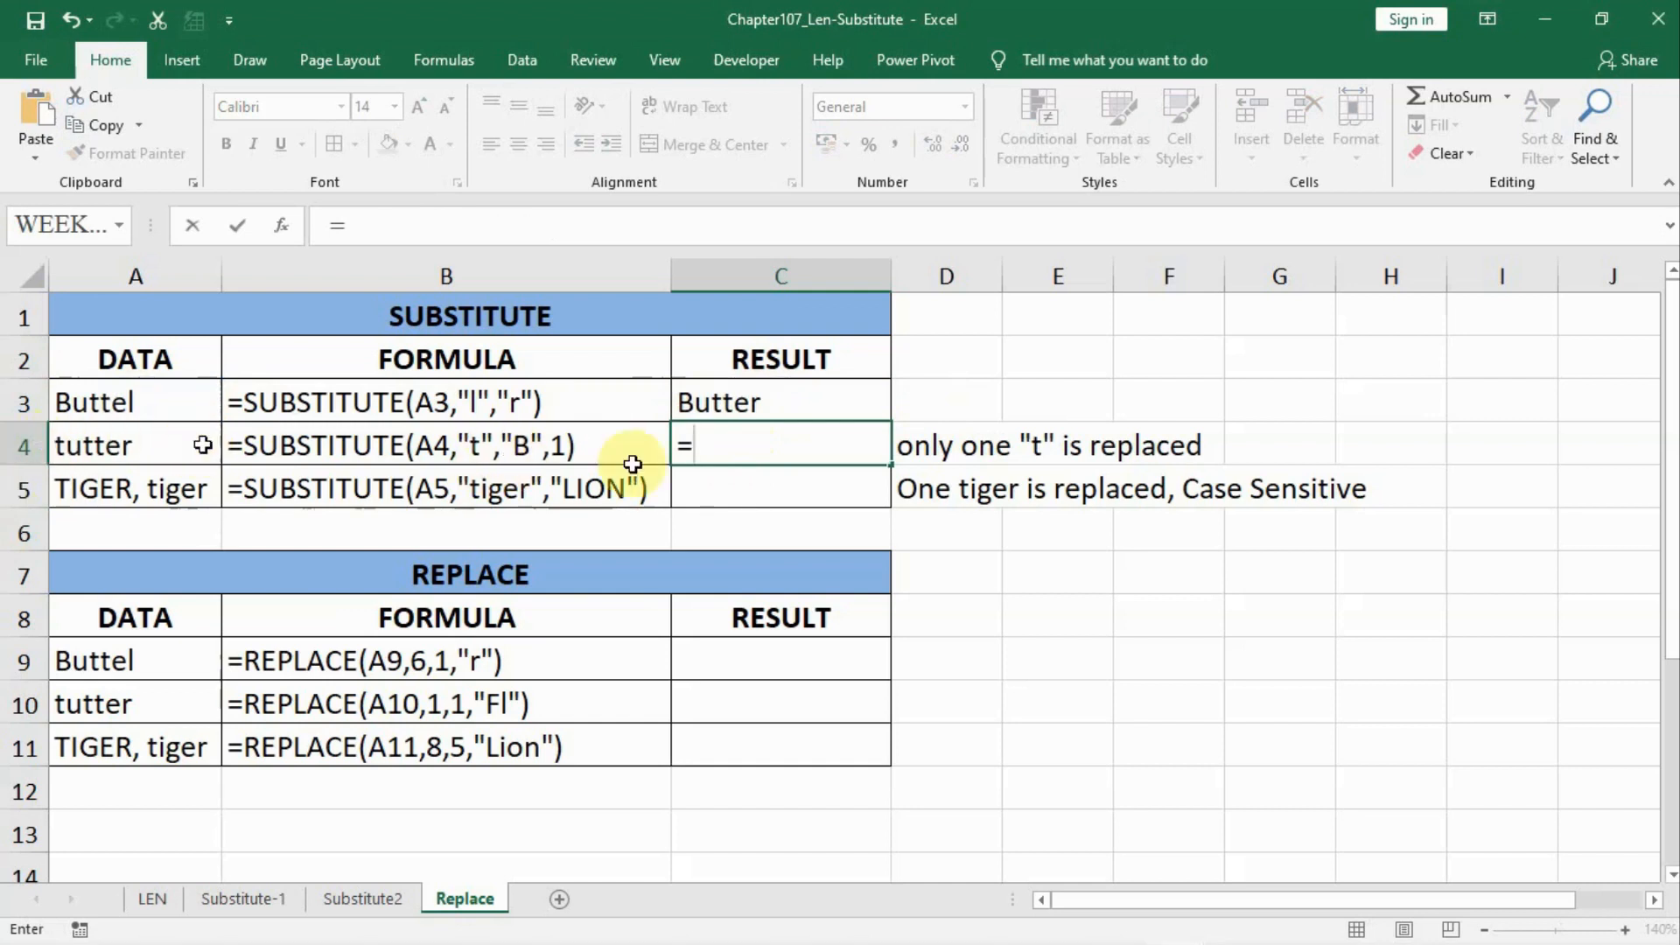
pyautogui.write('=su')
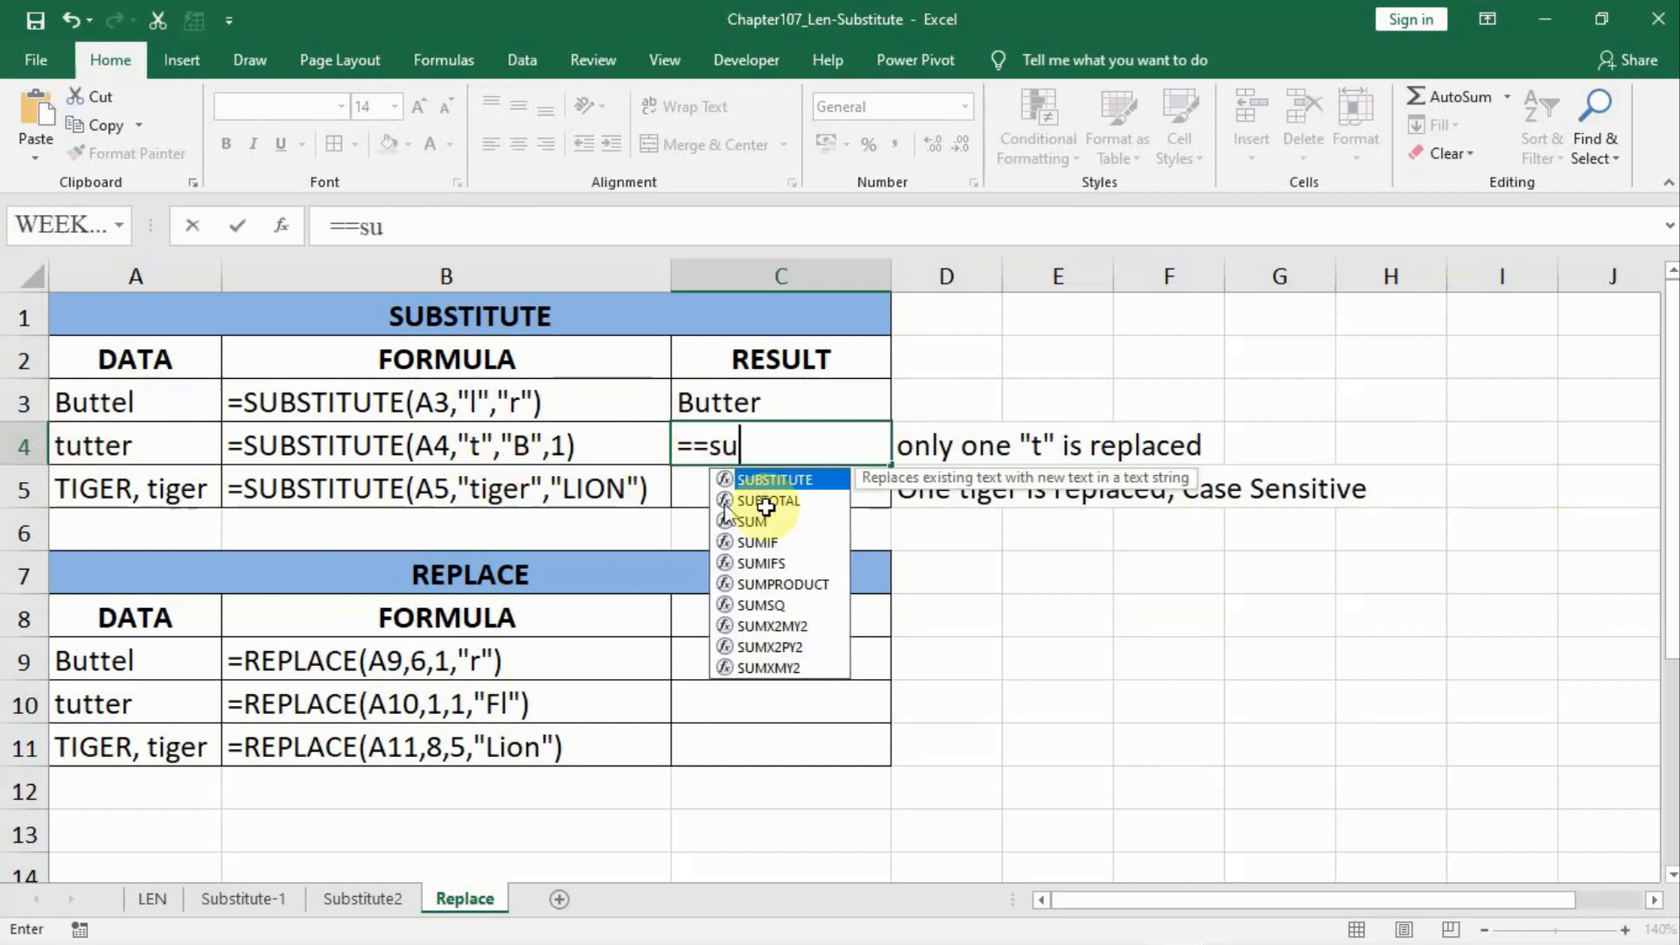
pyautogui.doubleClick(785, 477)
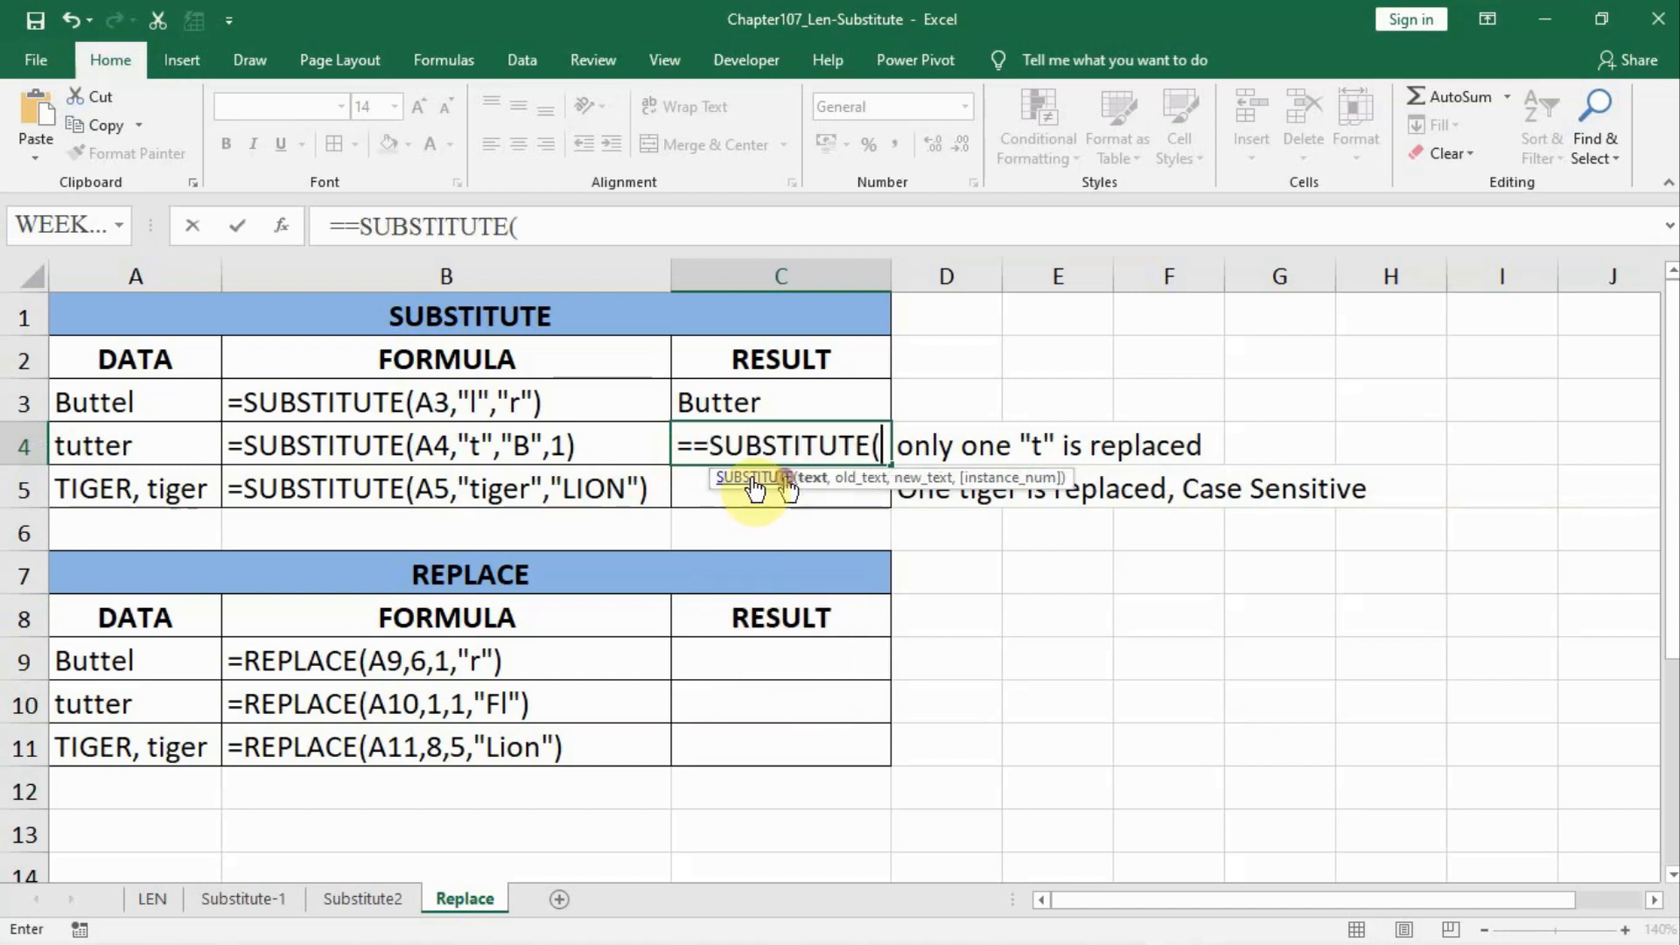
pyautogui.click(725, 445)
pyautogui.press('BackSpace')
pyautogui.press('BackSpace')
pyautogui.write('s')
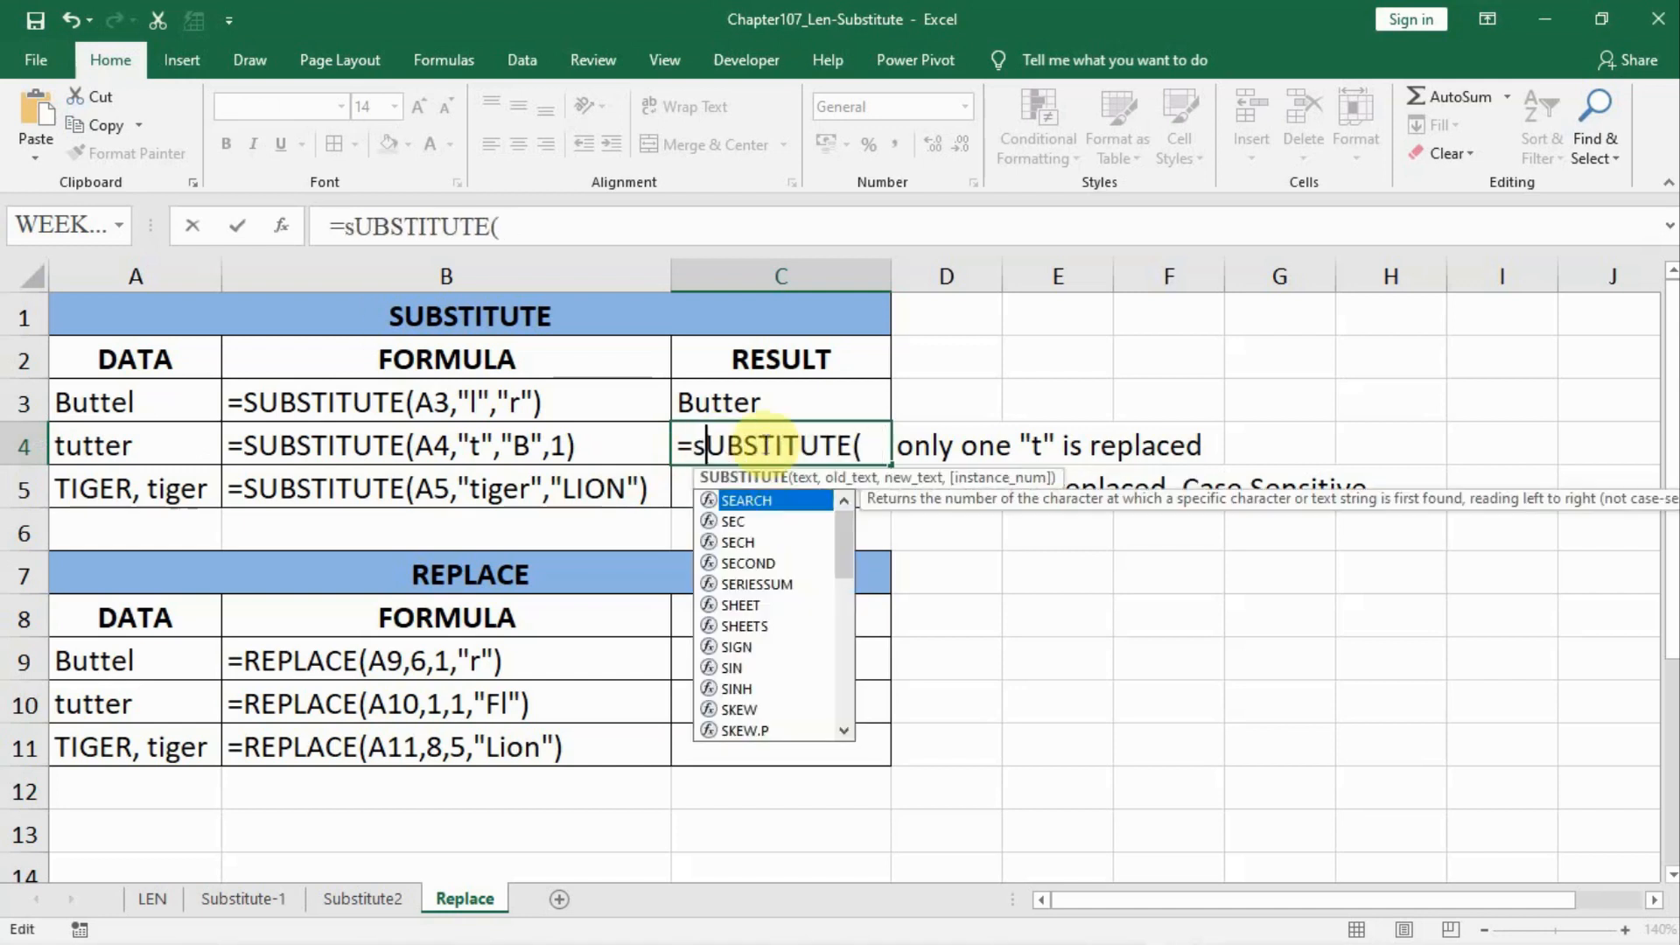
pyautogui.click(878, 445)
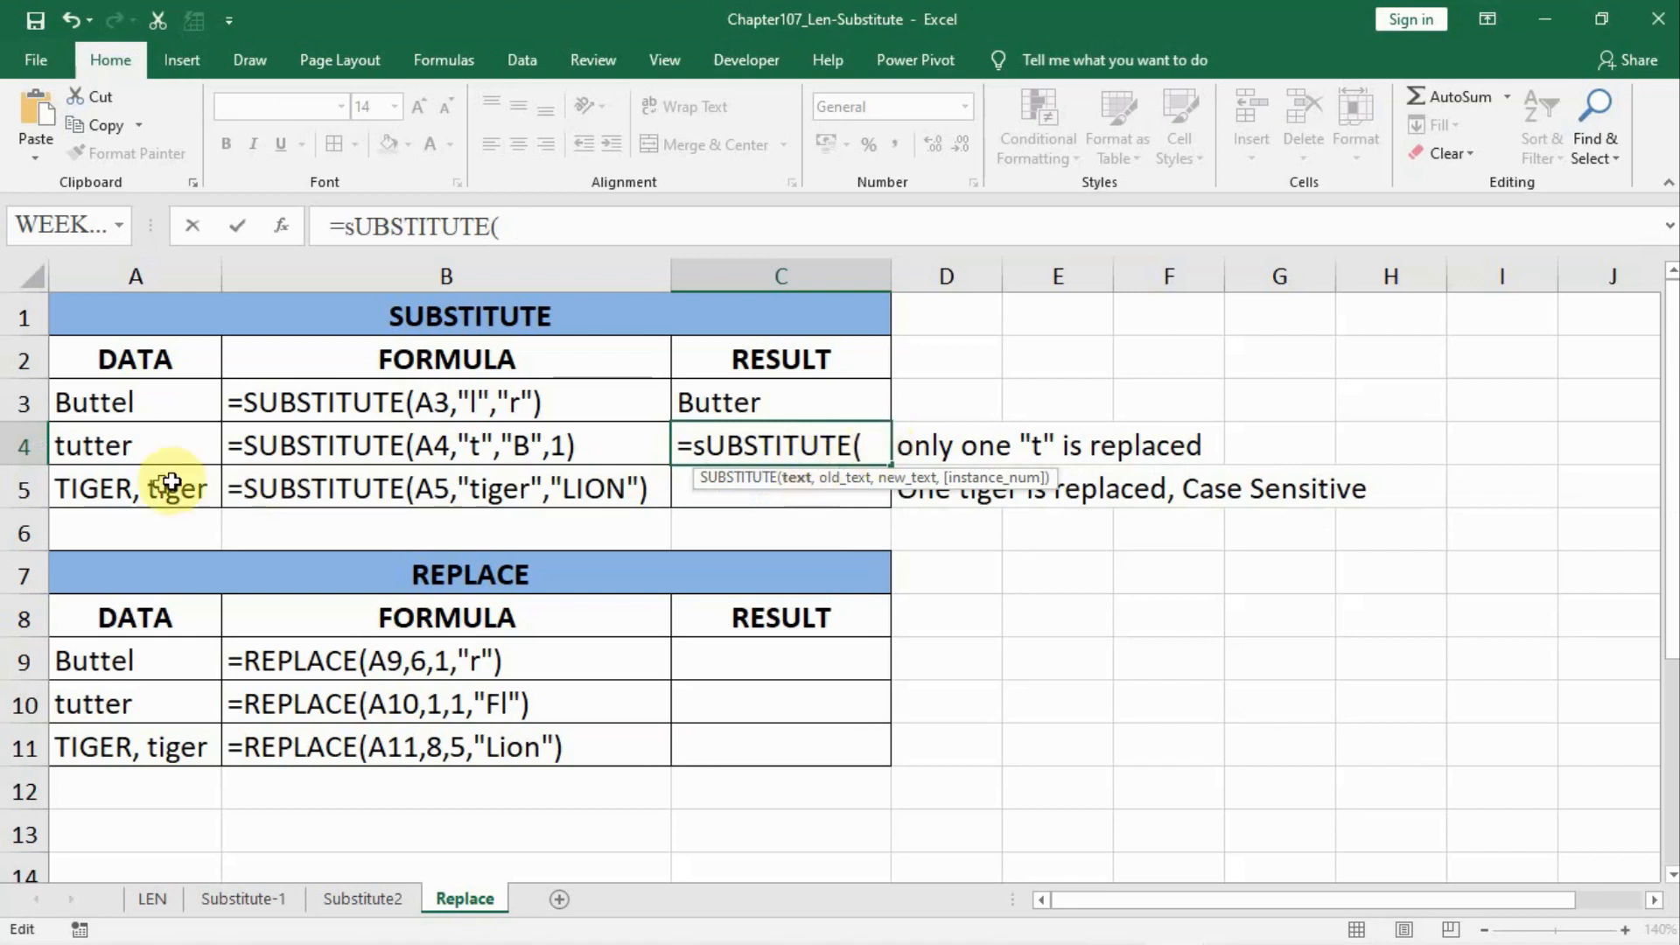
pyautogui.click(130, 450)
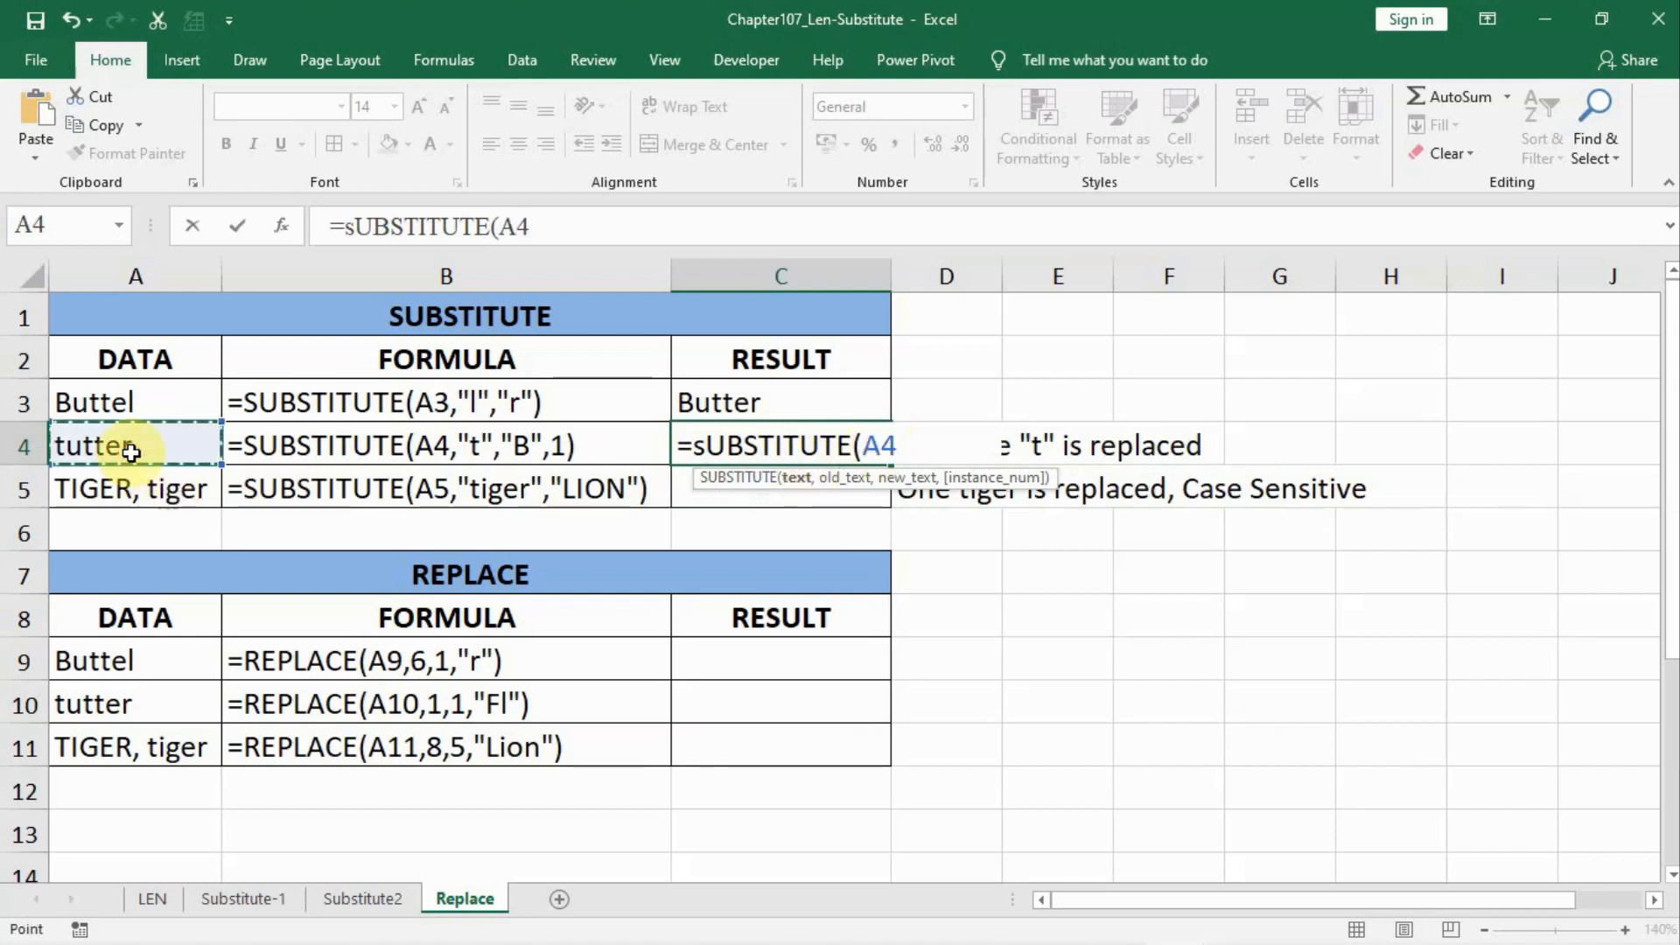
pyautogui.write(',"t')
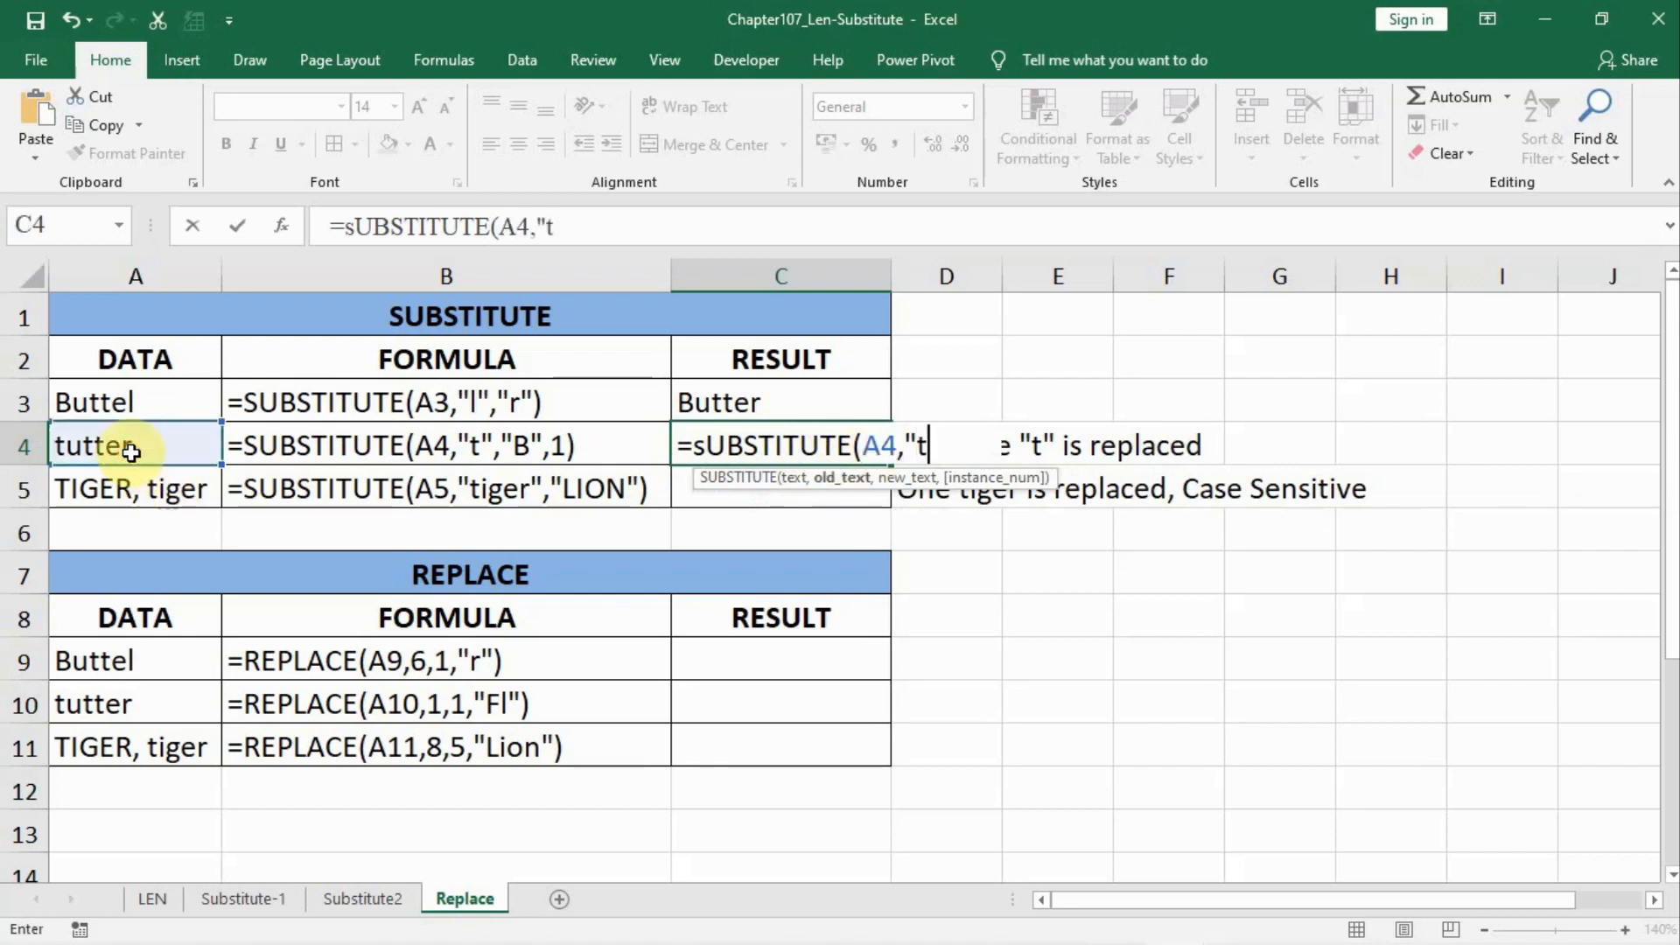
pyautogui.write('",')
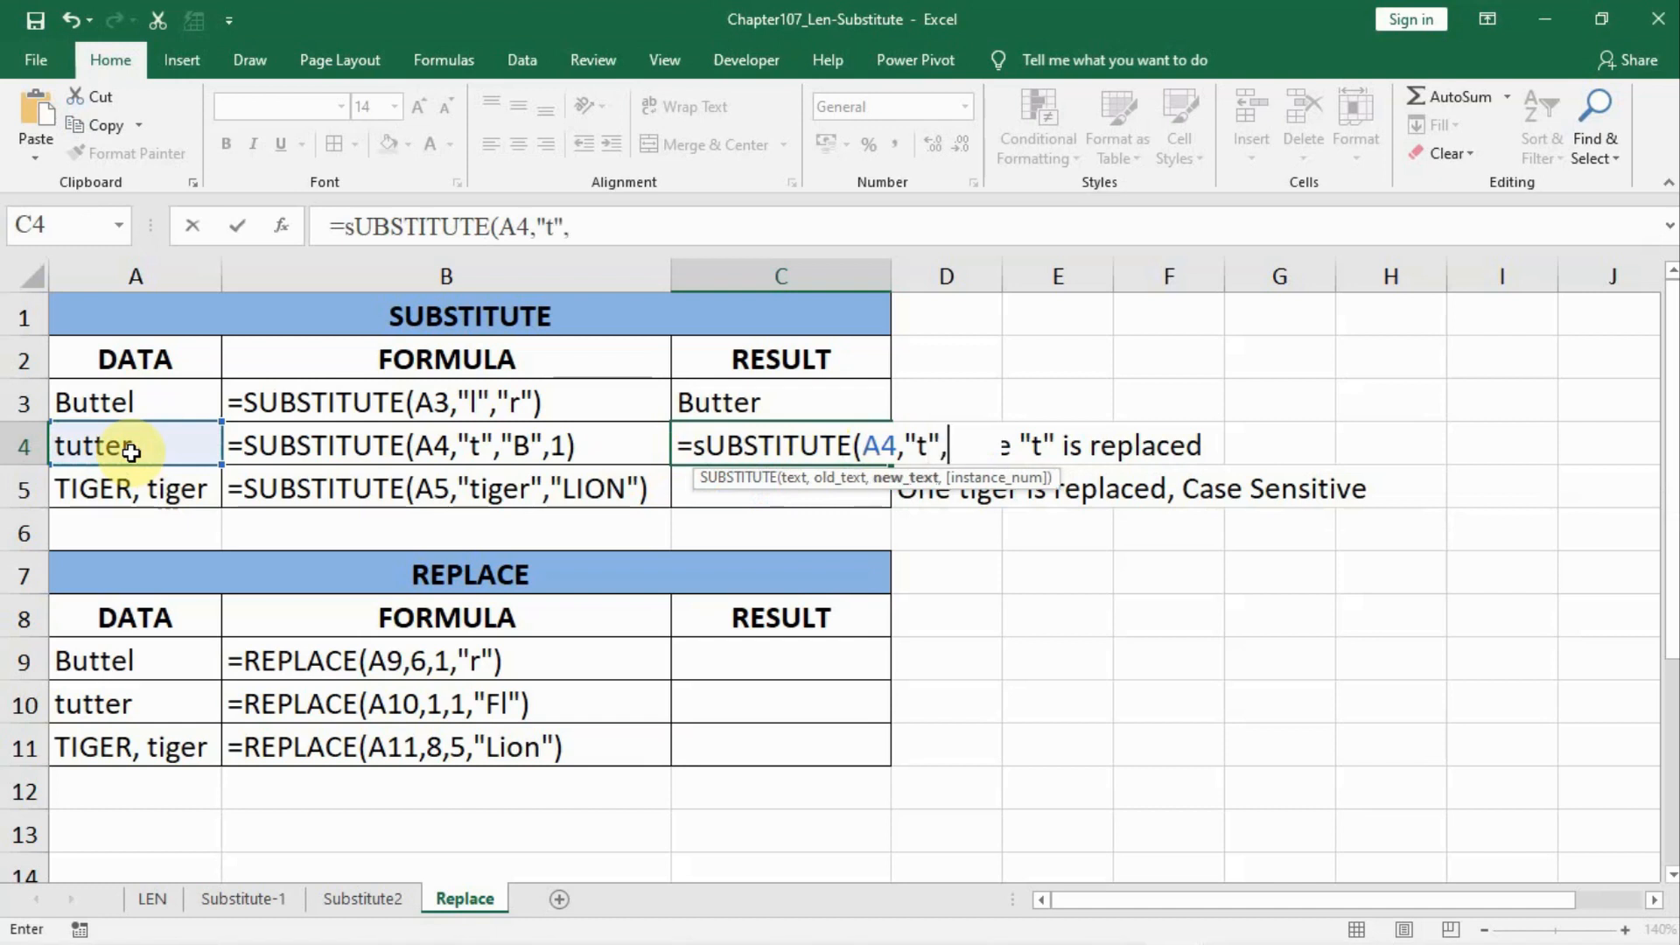
pyautogui.write('B",1')
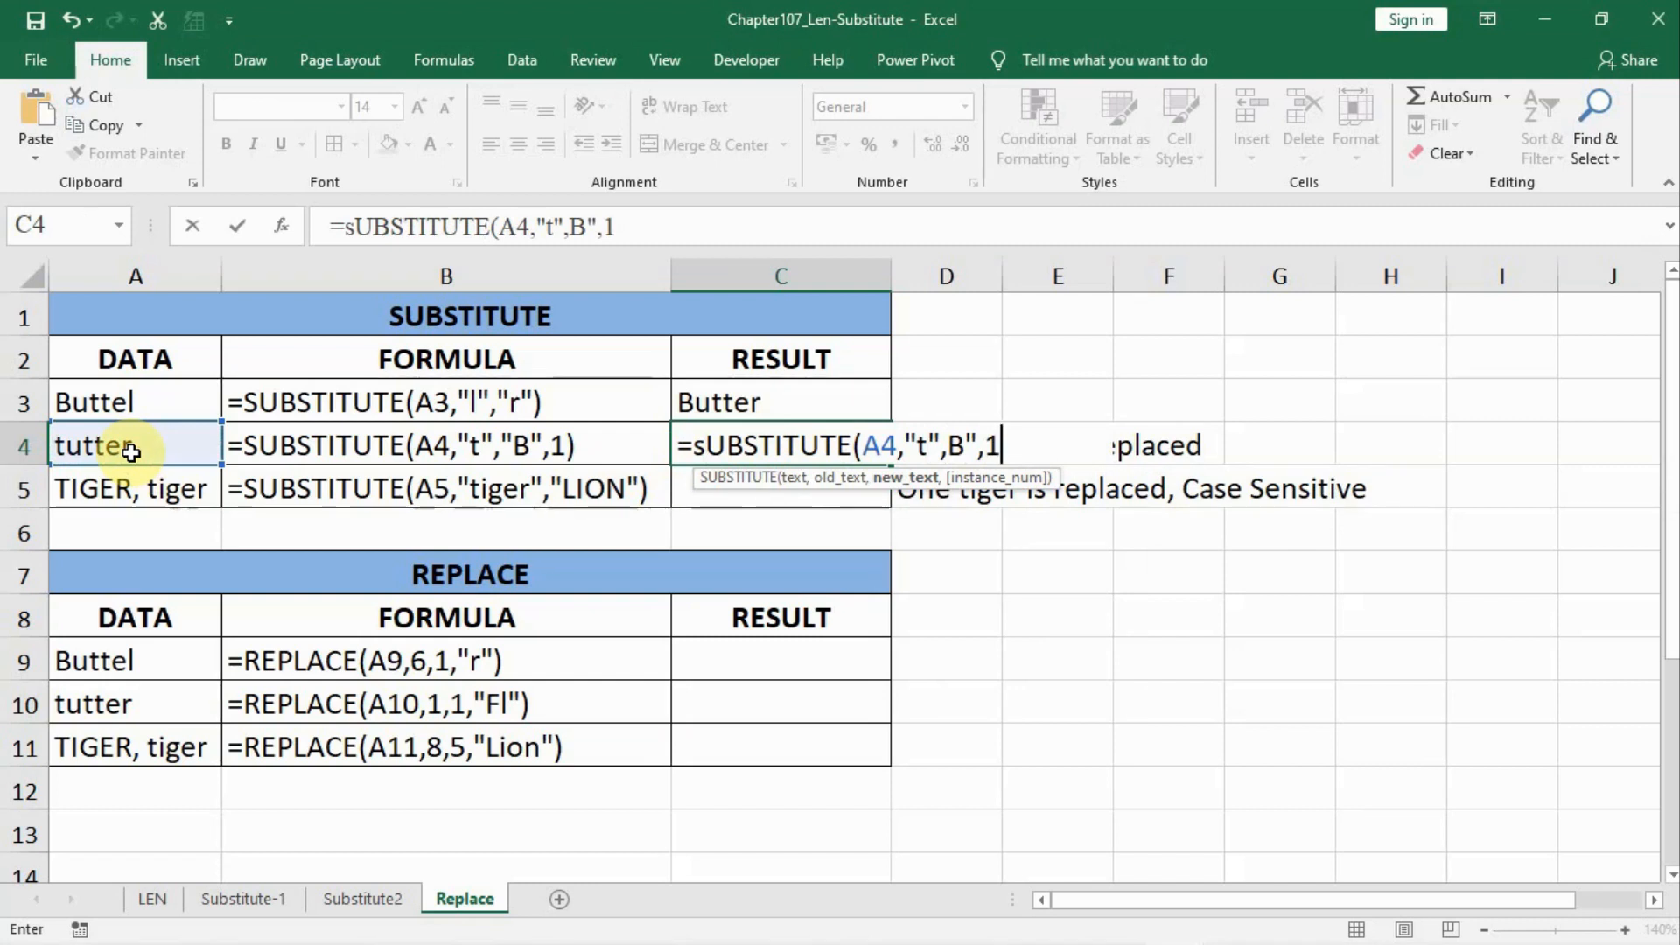
pyautogui.press('Return')
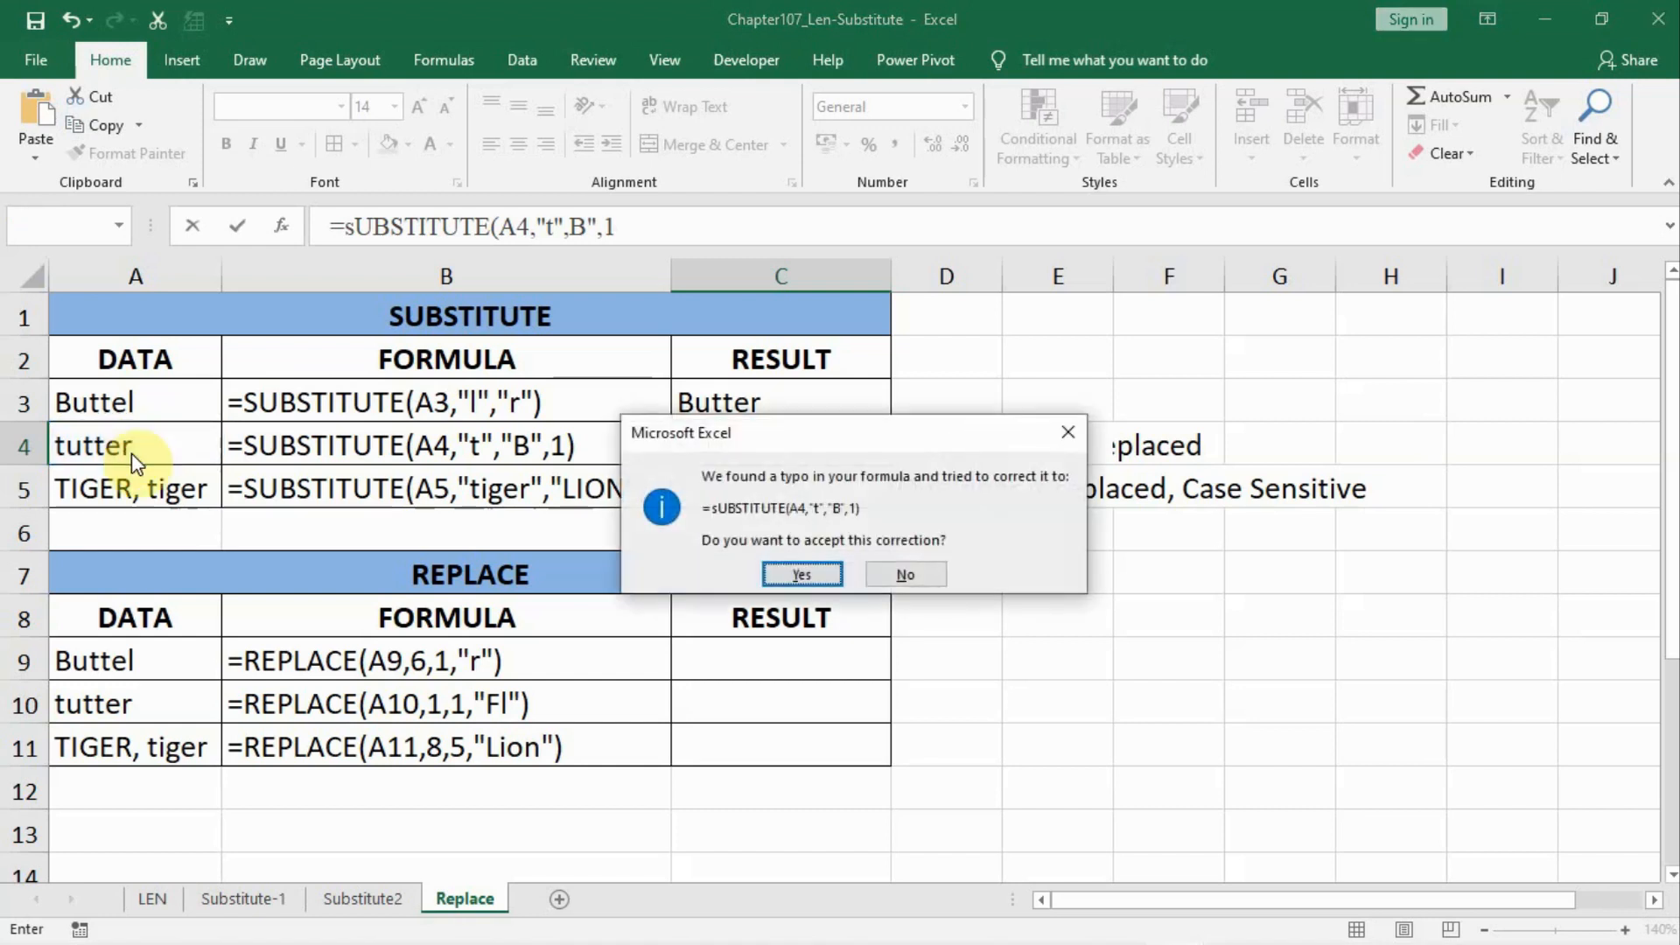
pyautogui.press('Return')
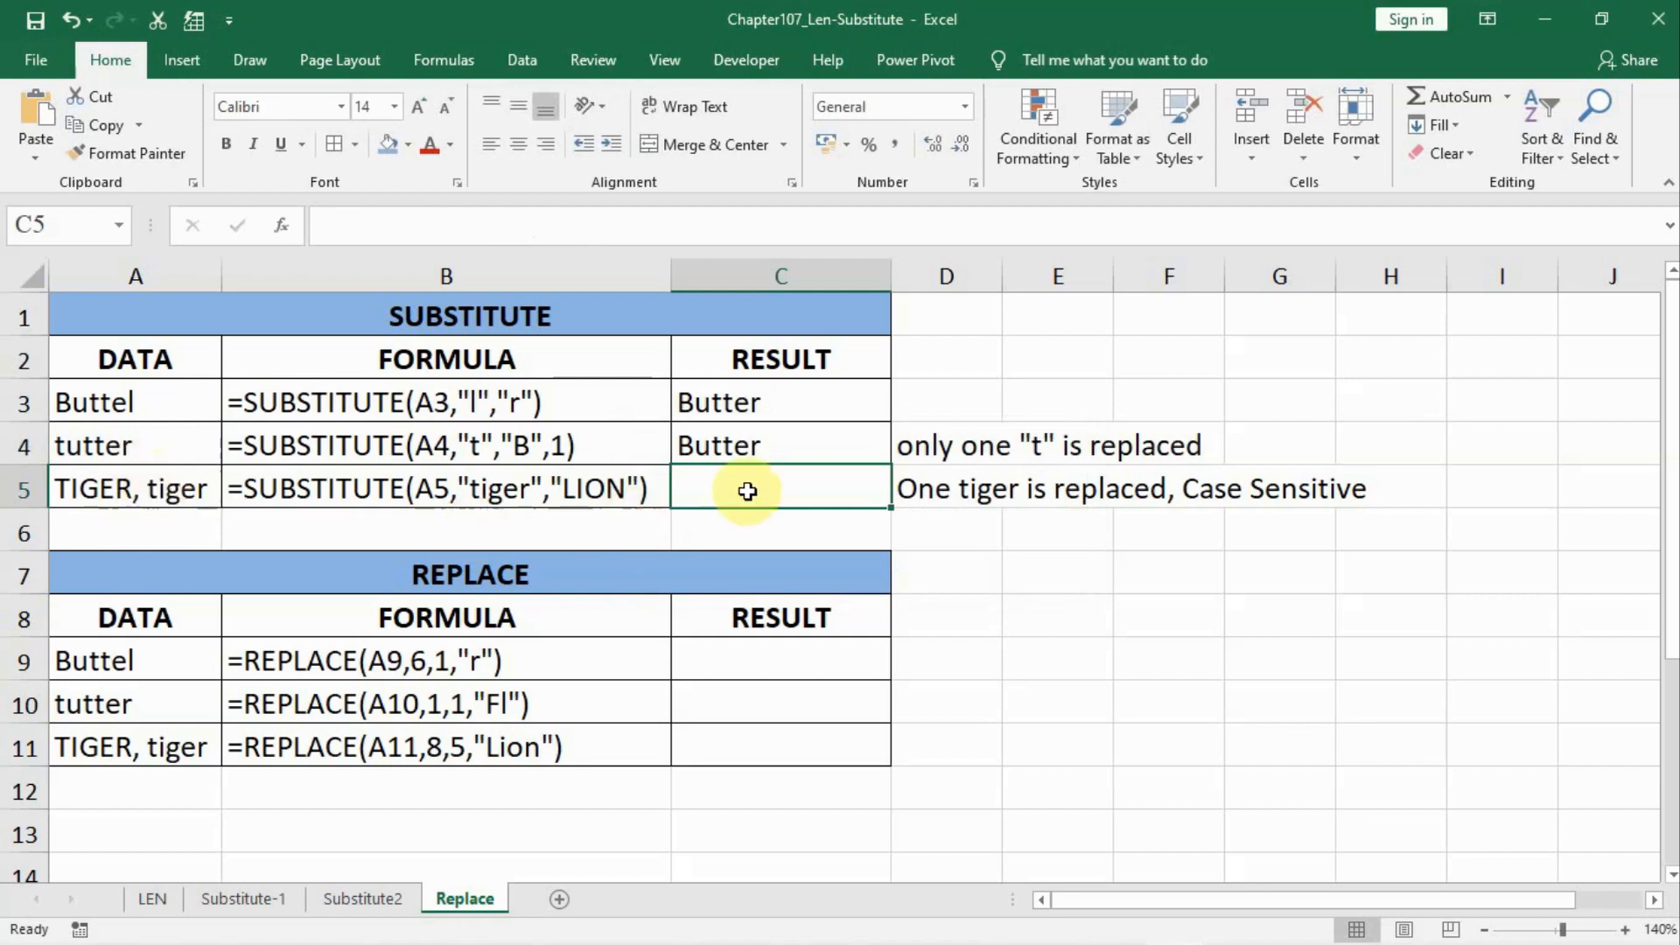
# Step: Enter =SUBSTITUTE(A5,"tiger","LION") in cell C5 to replace the lowercase word tiger with LION
pyautogui.write('=')
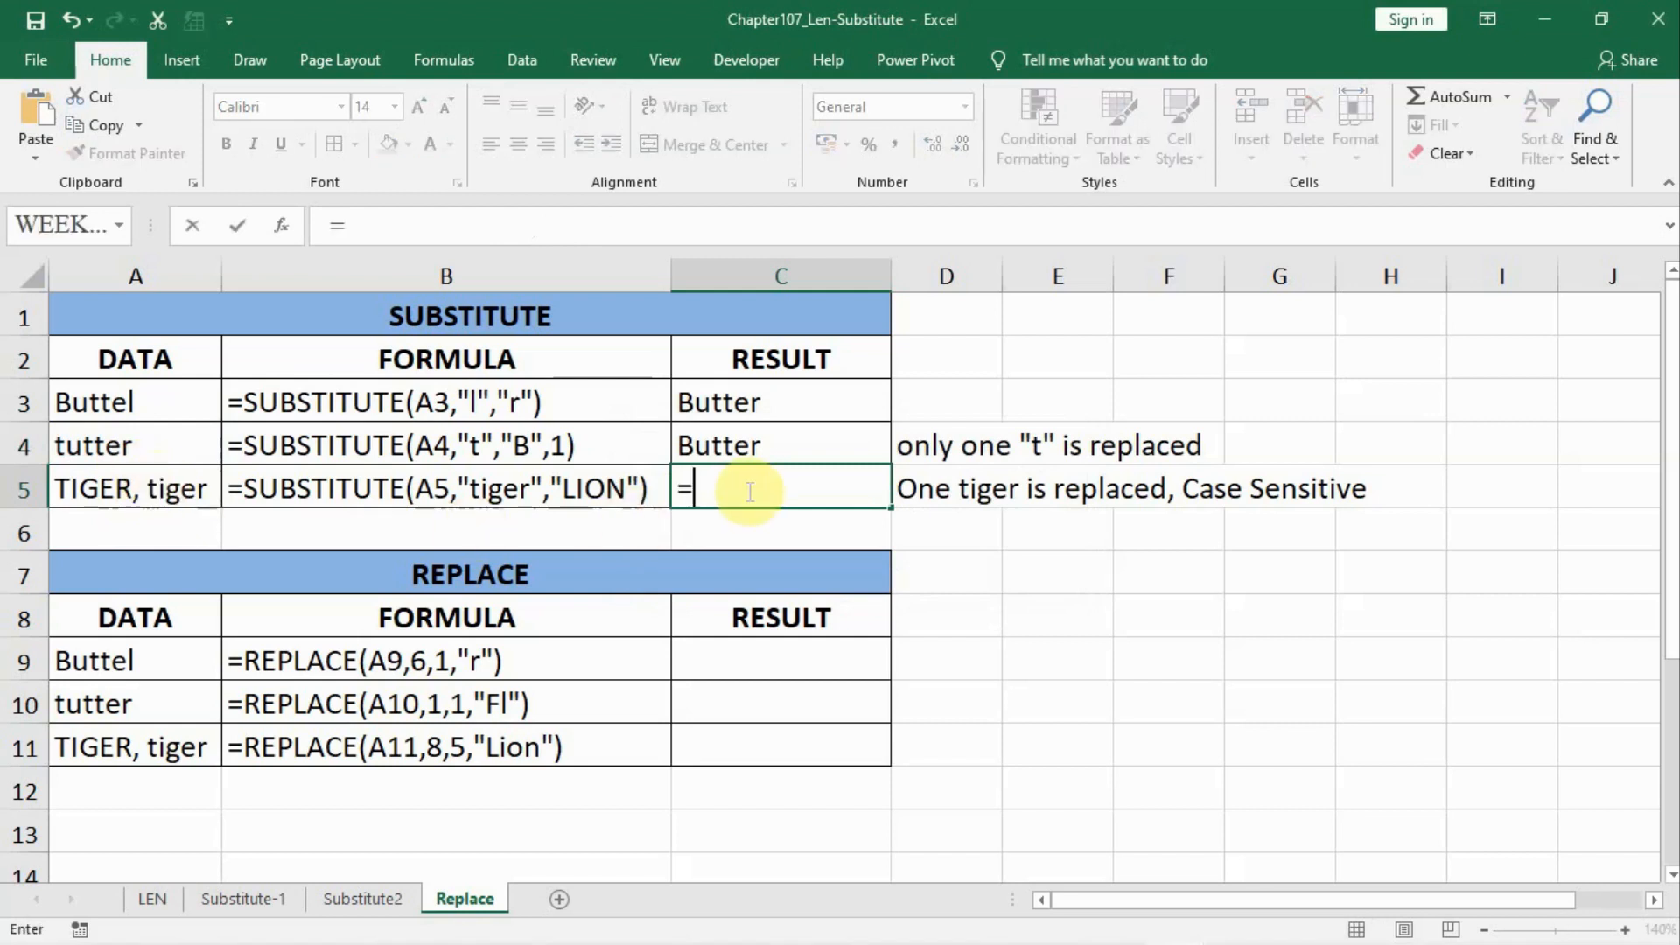
pyautogui.write('subs')
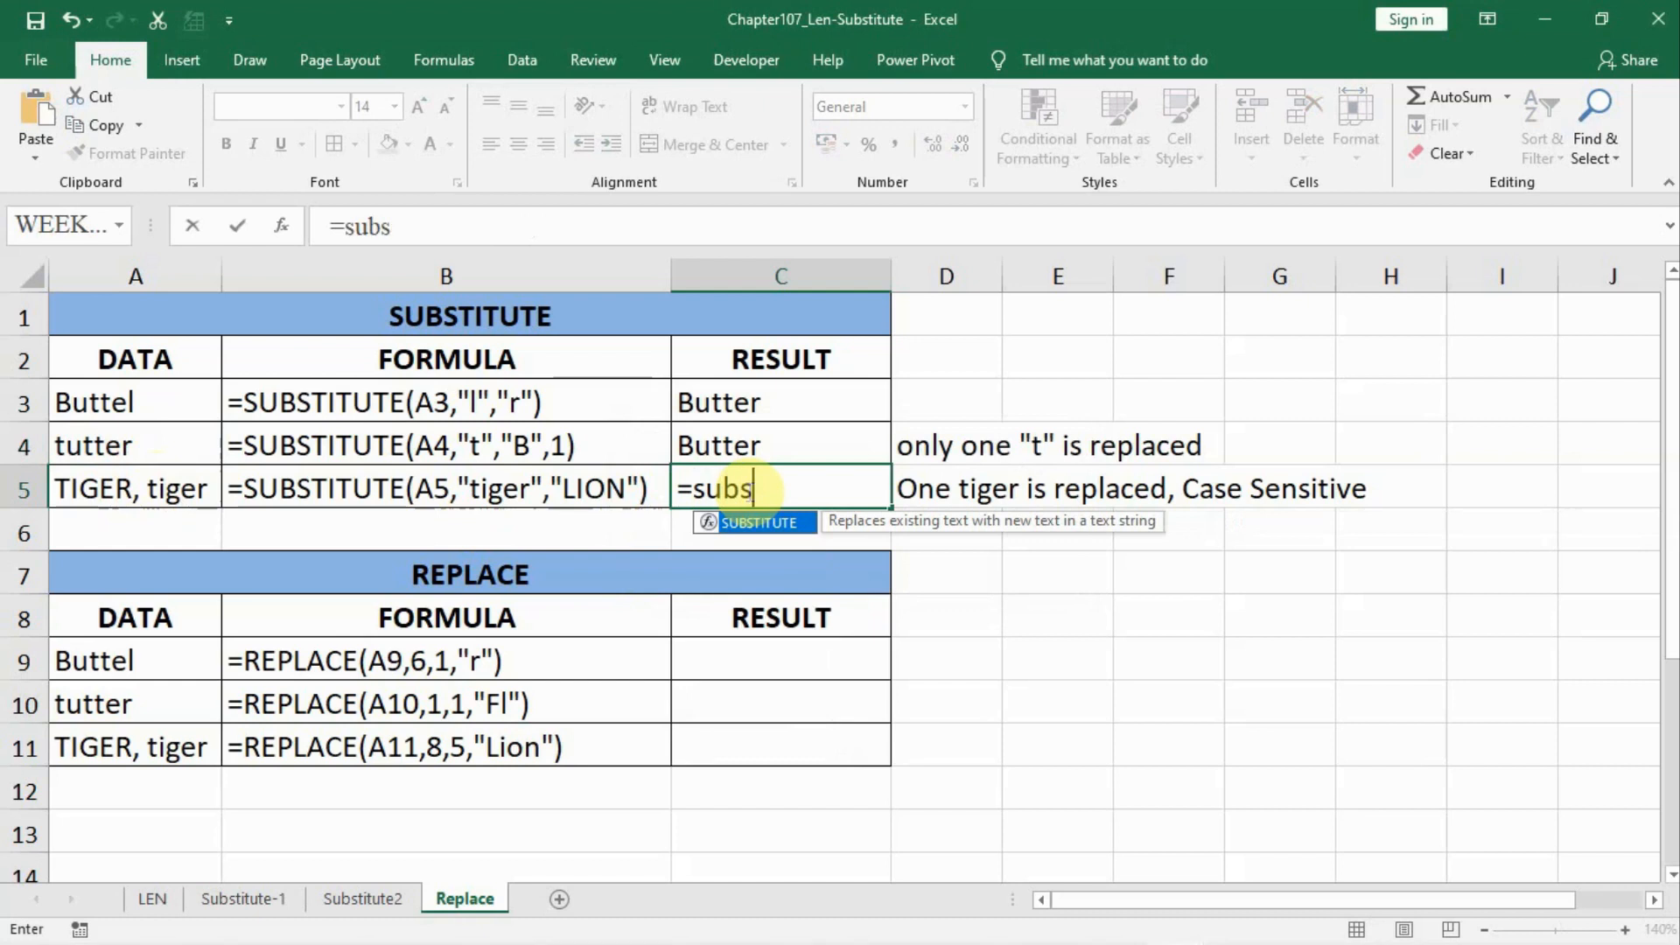
pyautogui.write('titut')
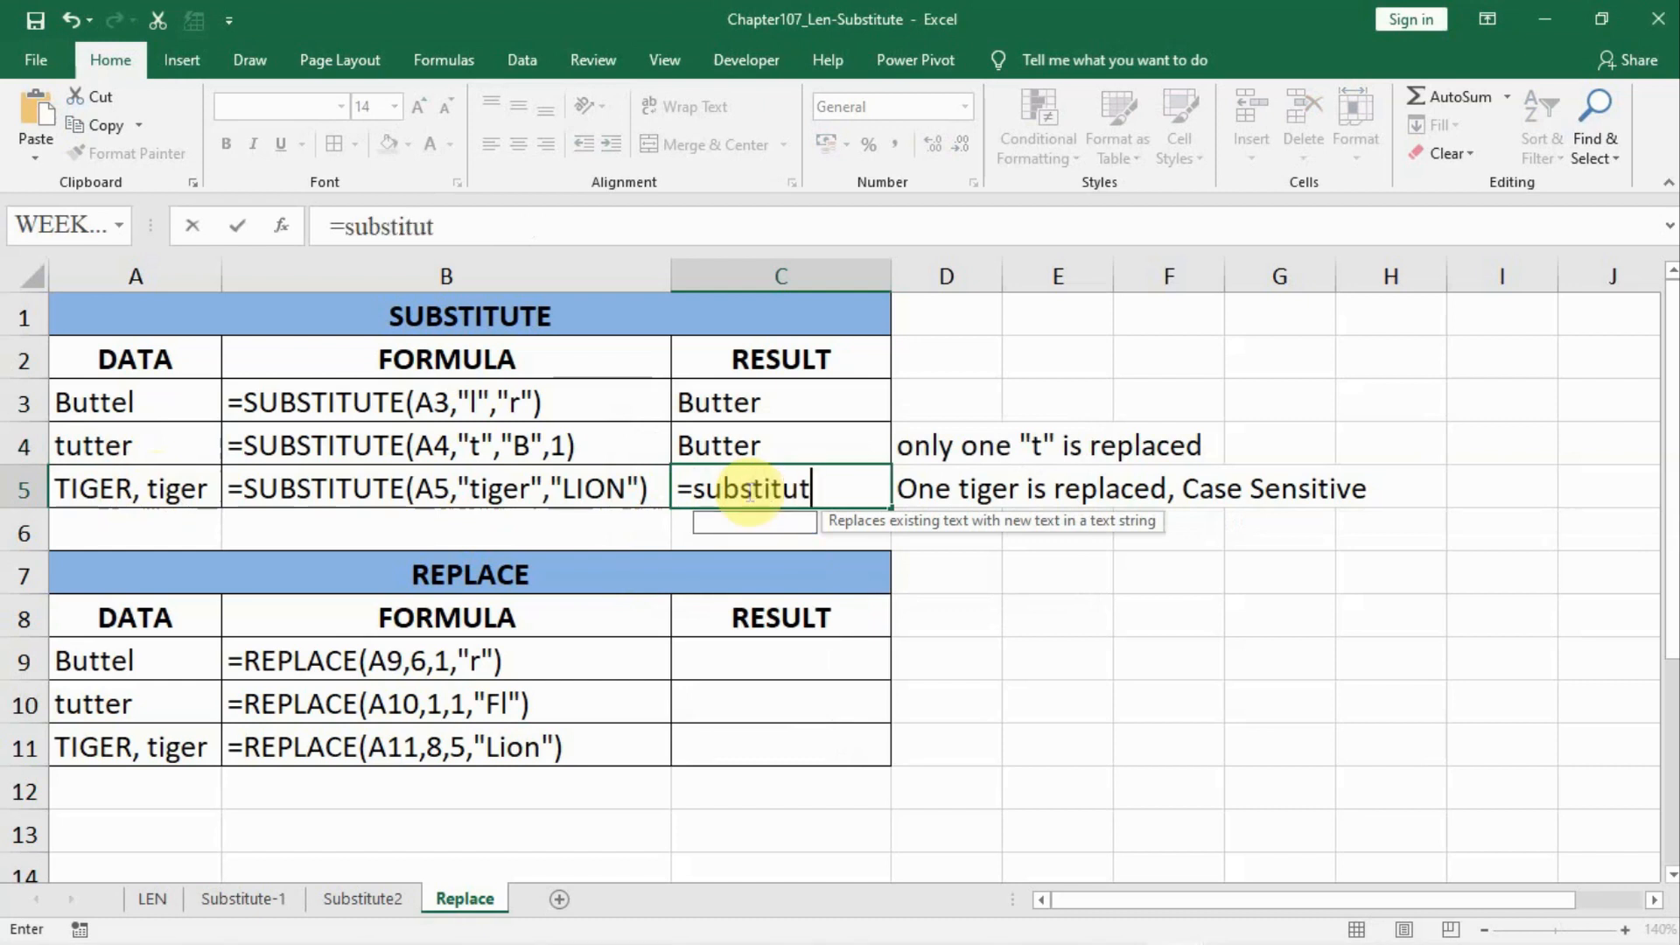
pyautogui.write('e(')
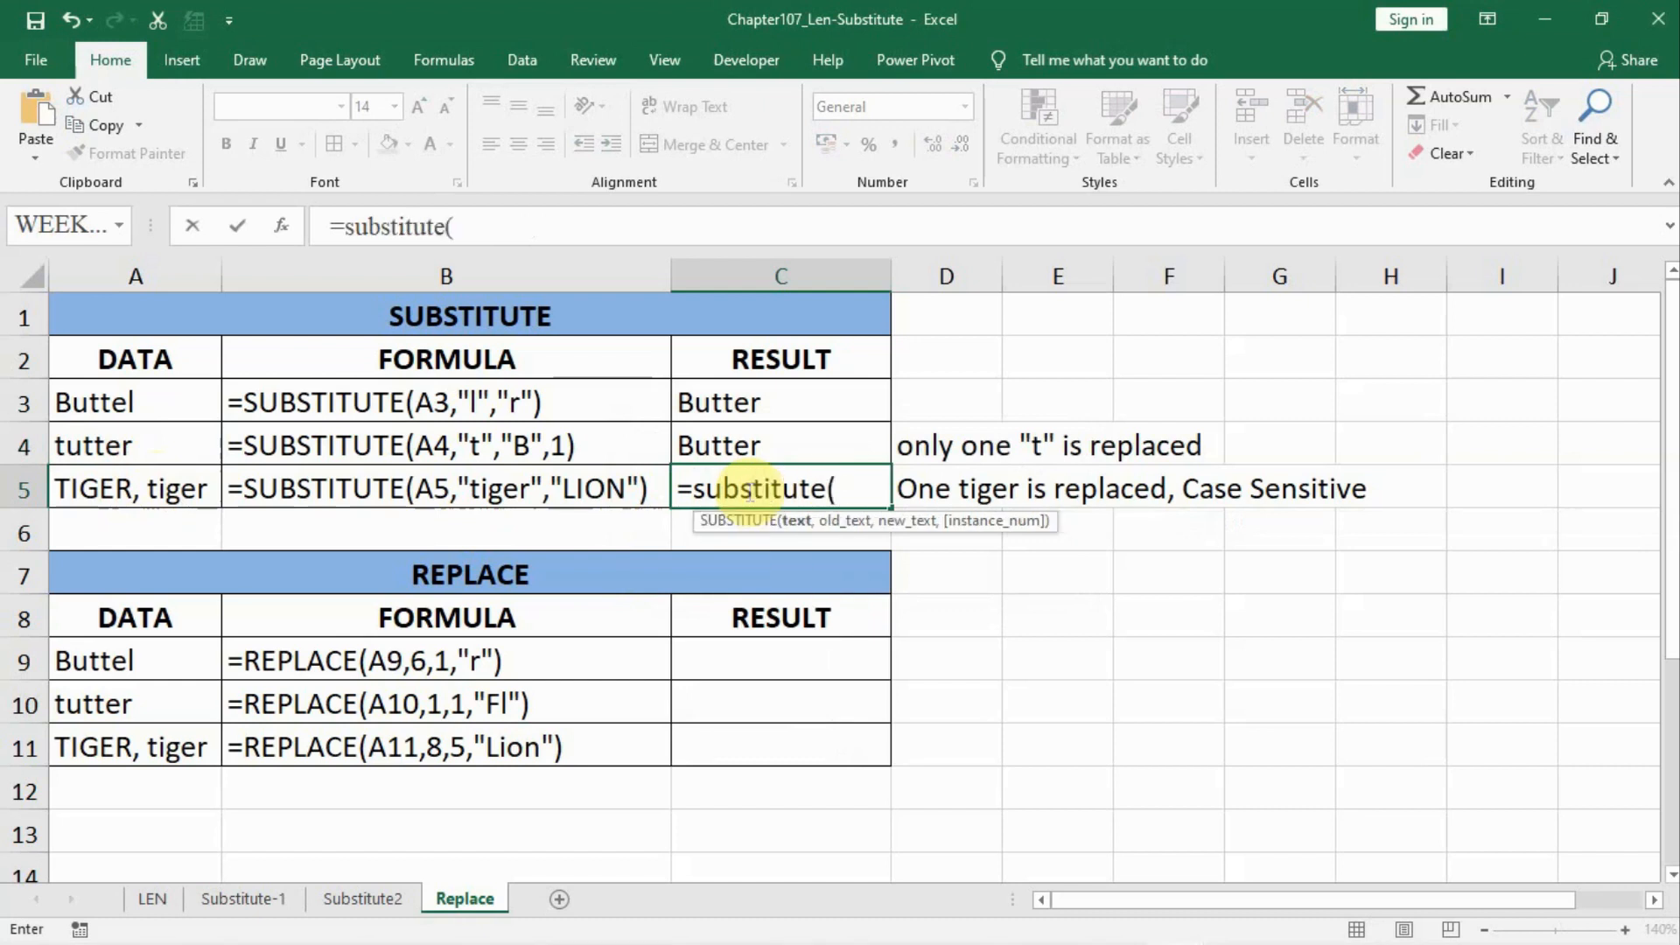
pyautogui.click(168, 493)
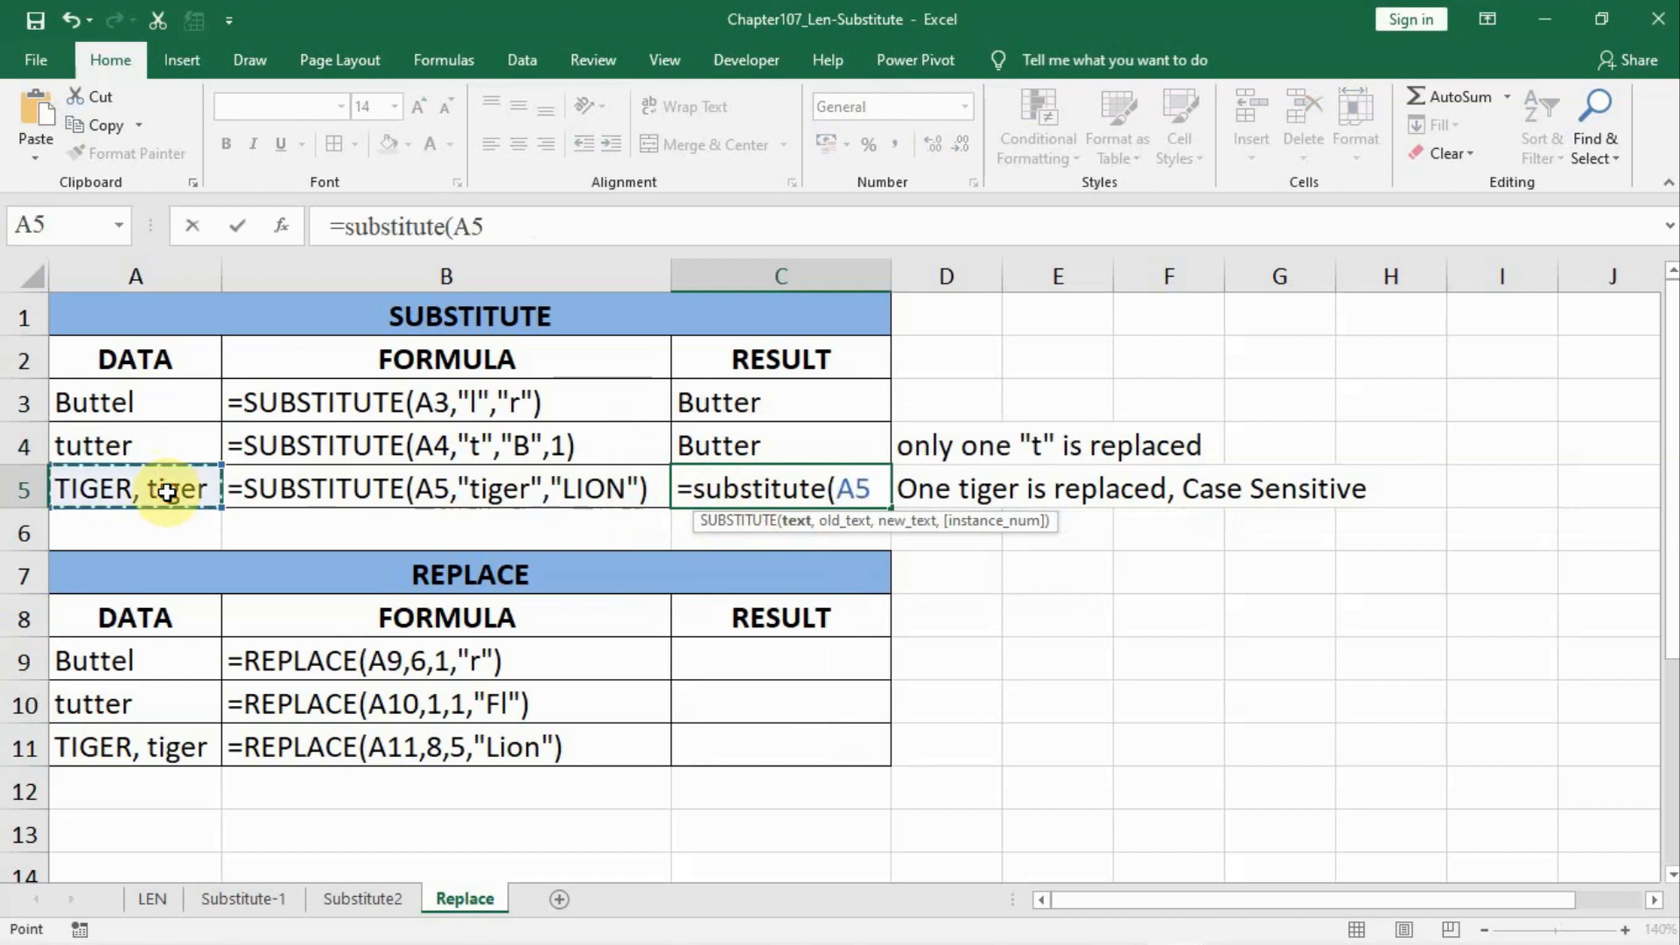
pyautogui.write(',')
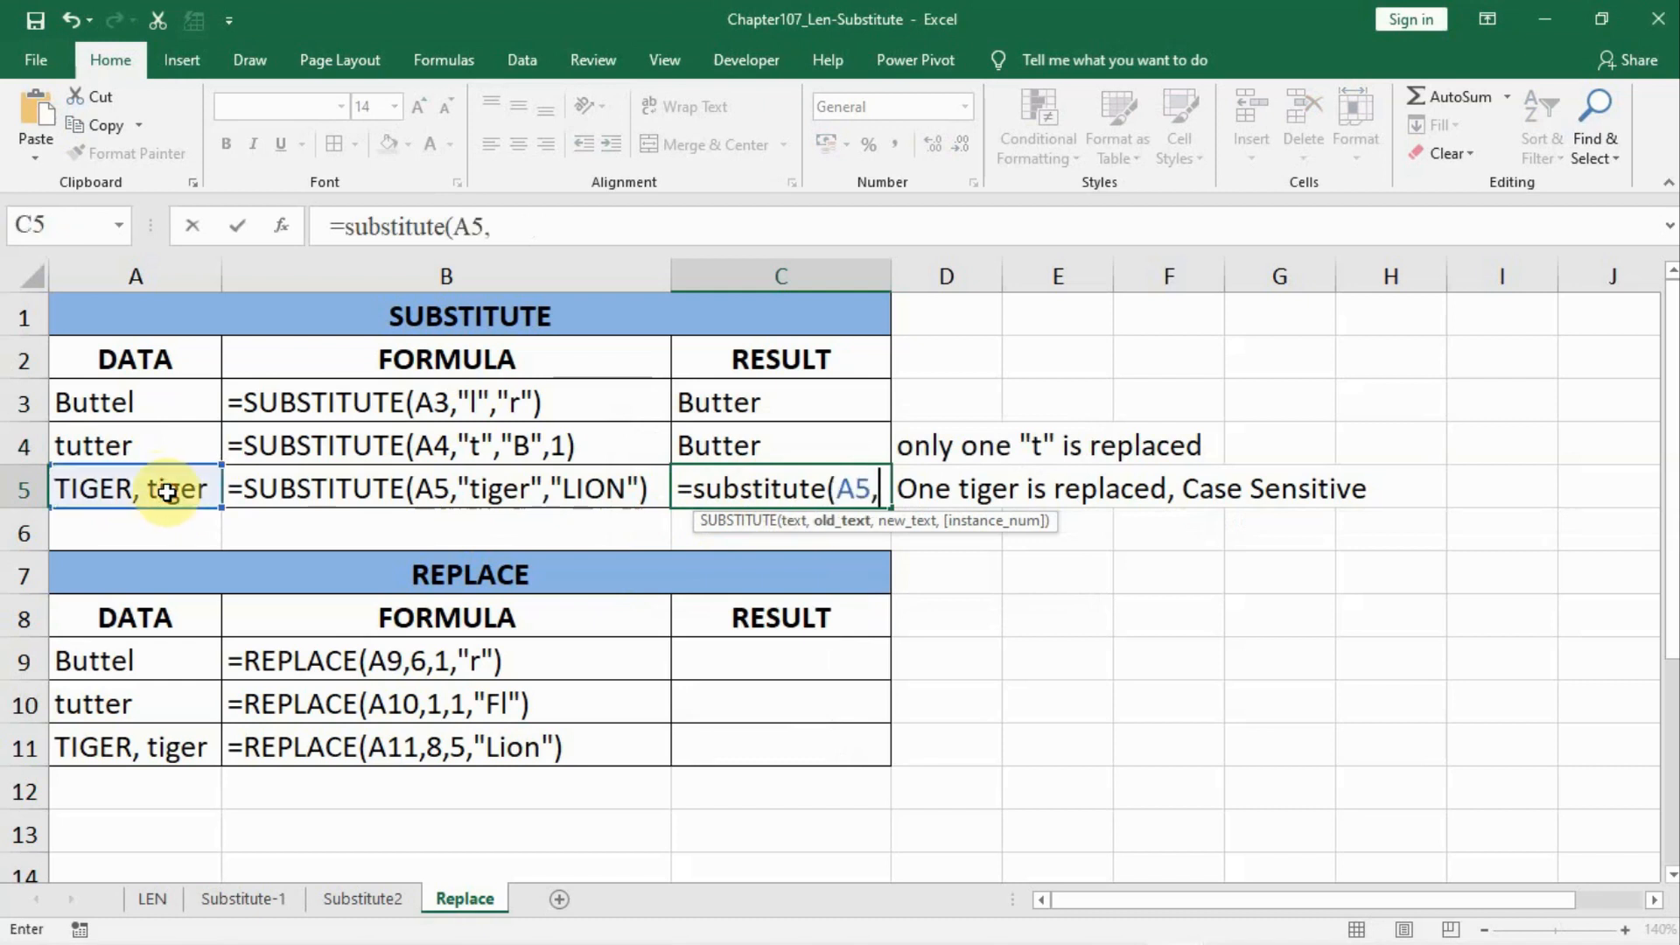
pyautogui.write('"t')
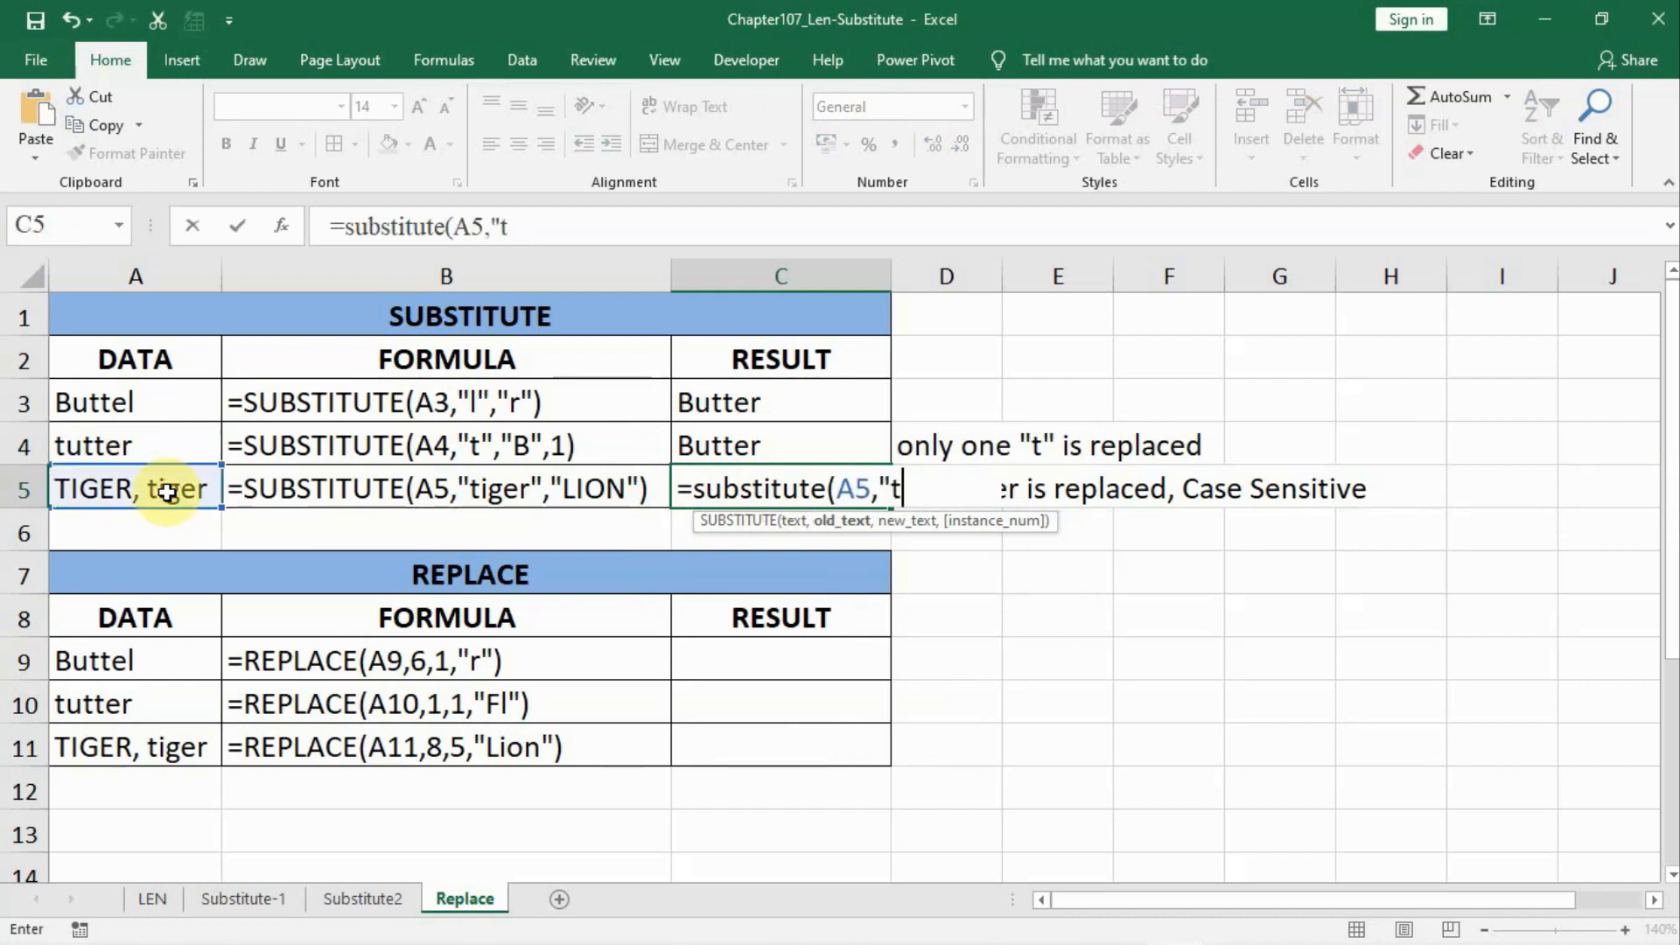
pyautogui.write('iger')
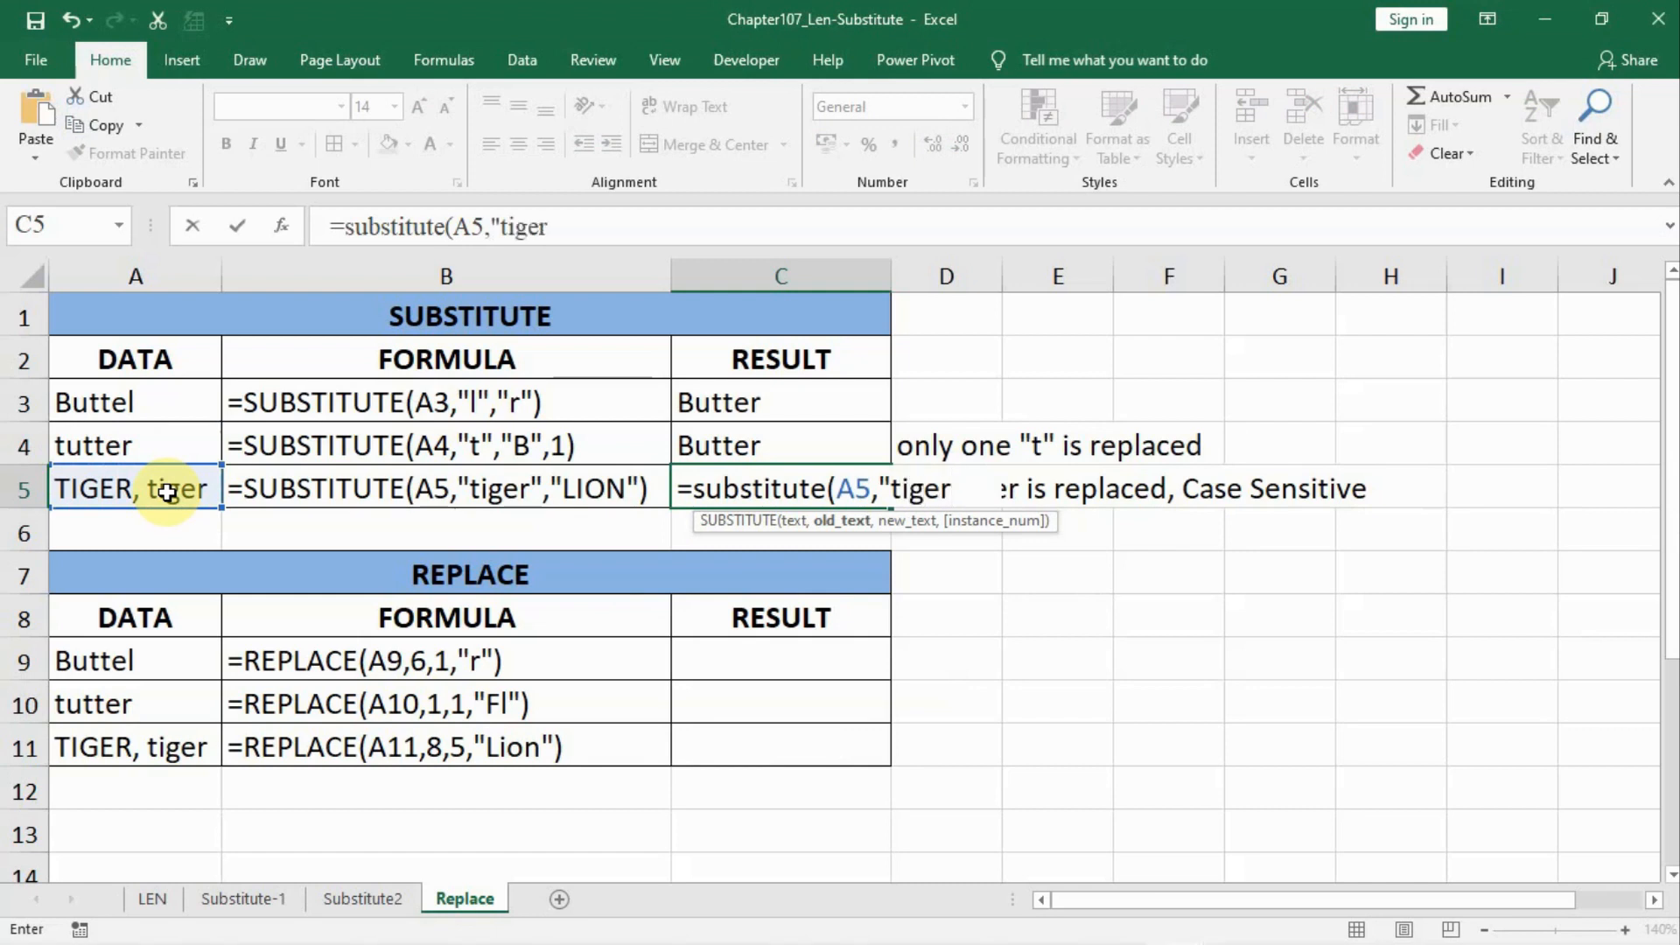
pyautogui.write('",')
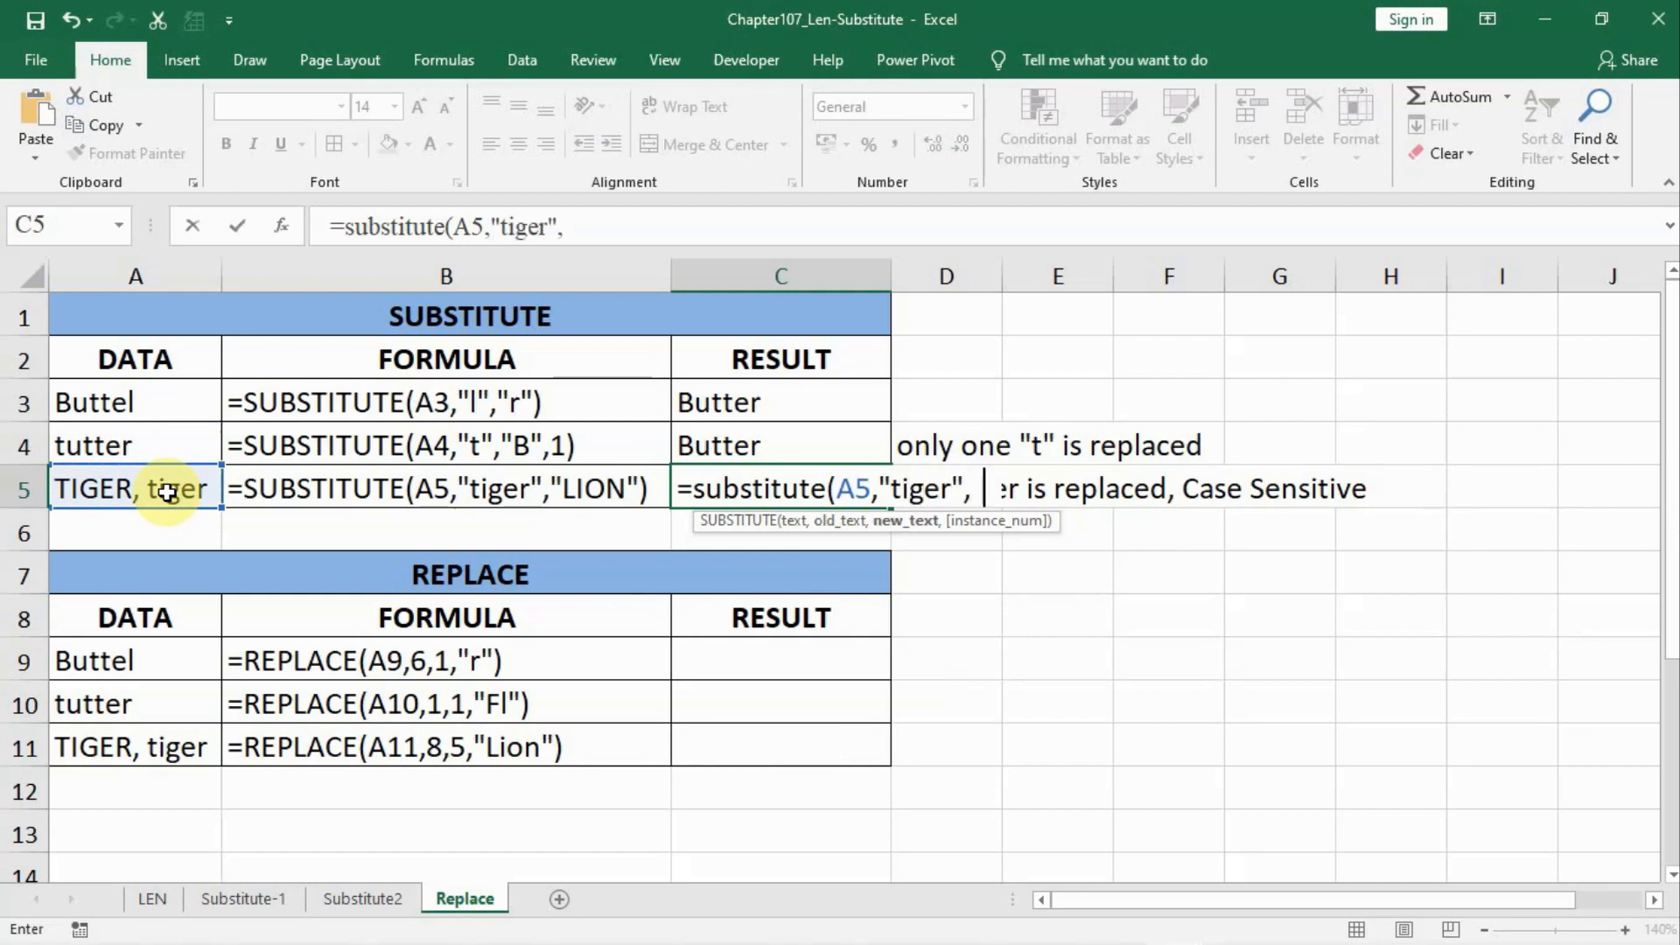
pyautogui.write('"LION"')
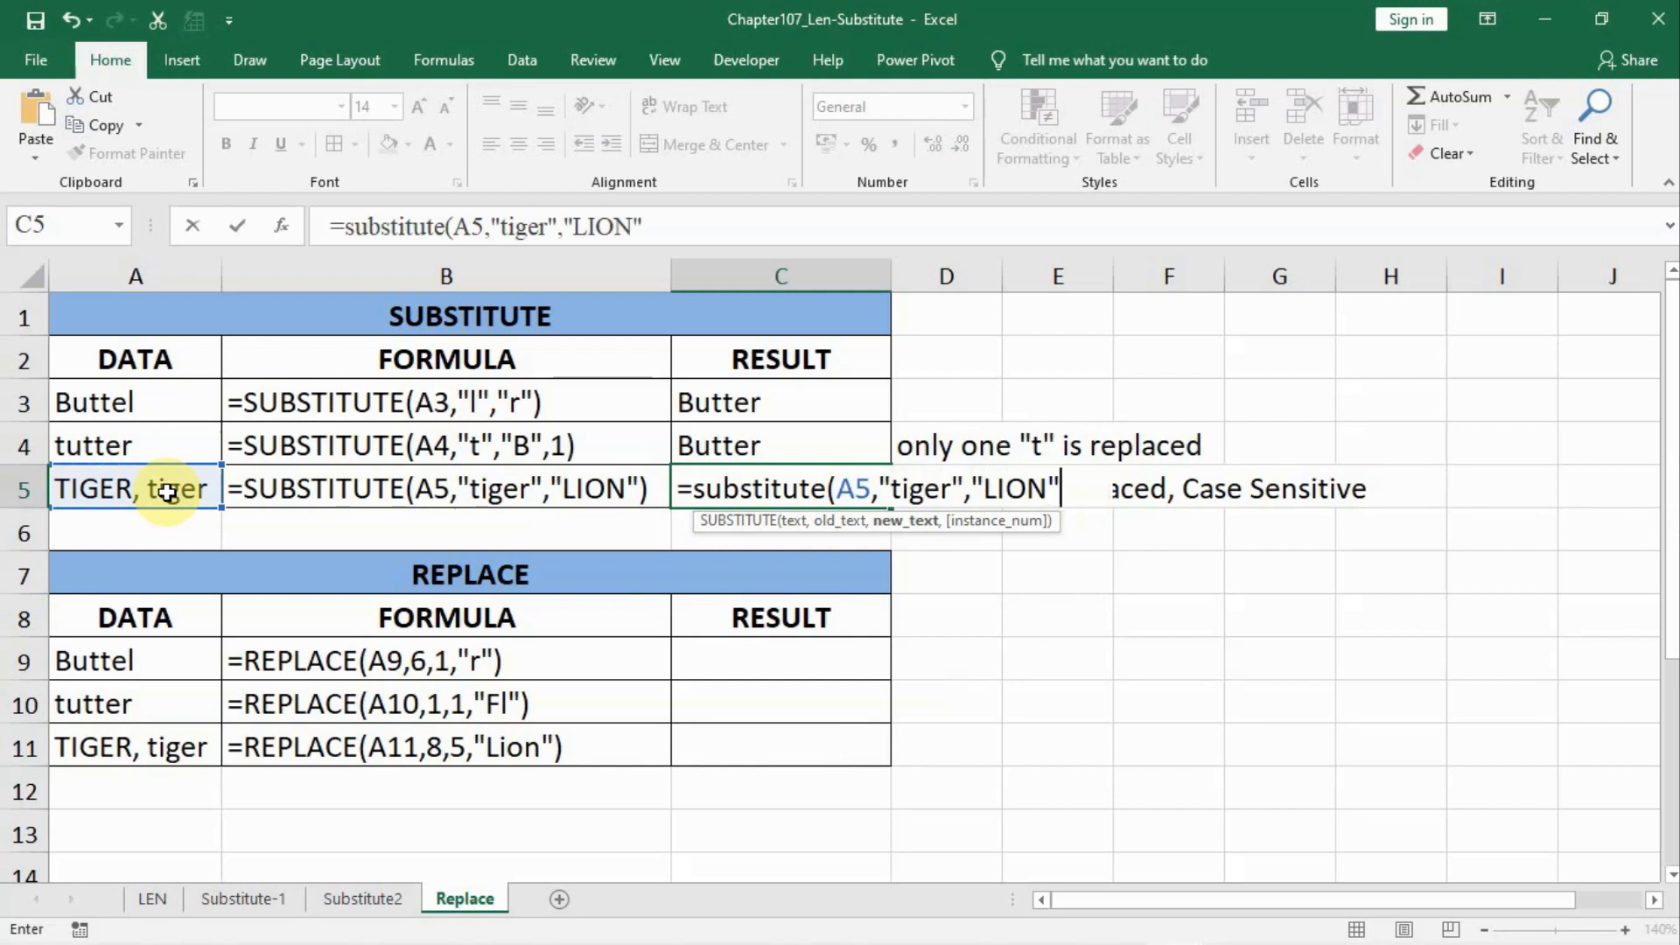
pyautogui.write(')')
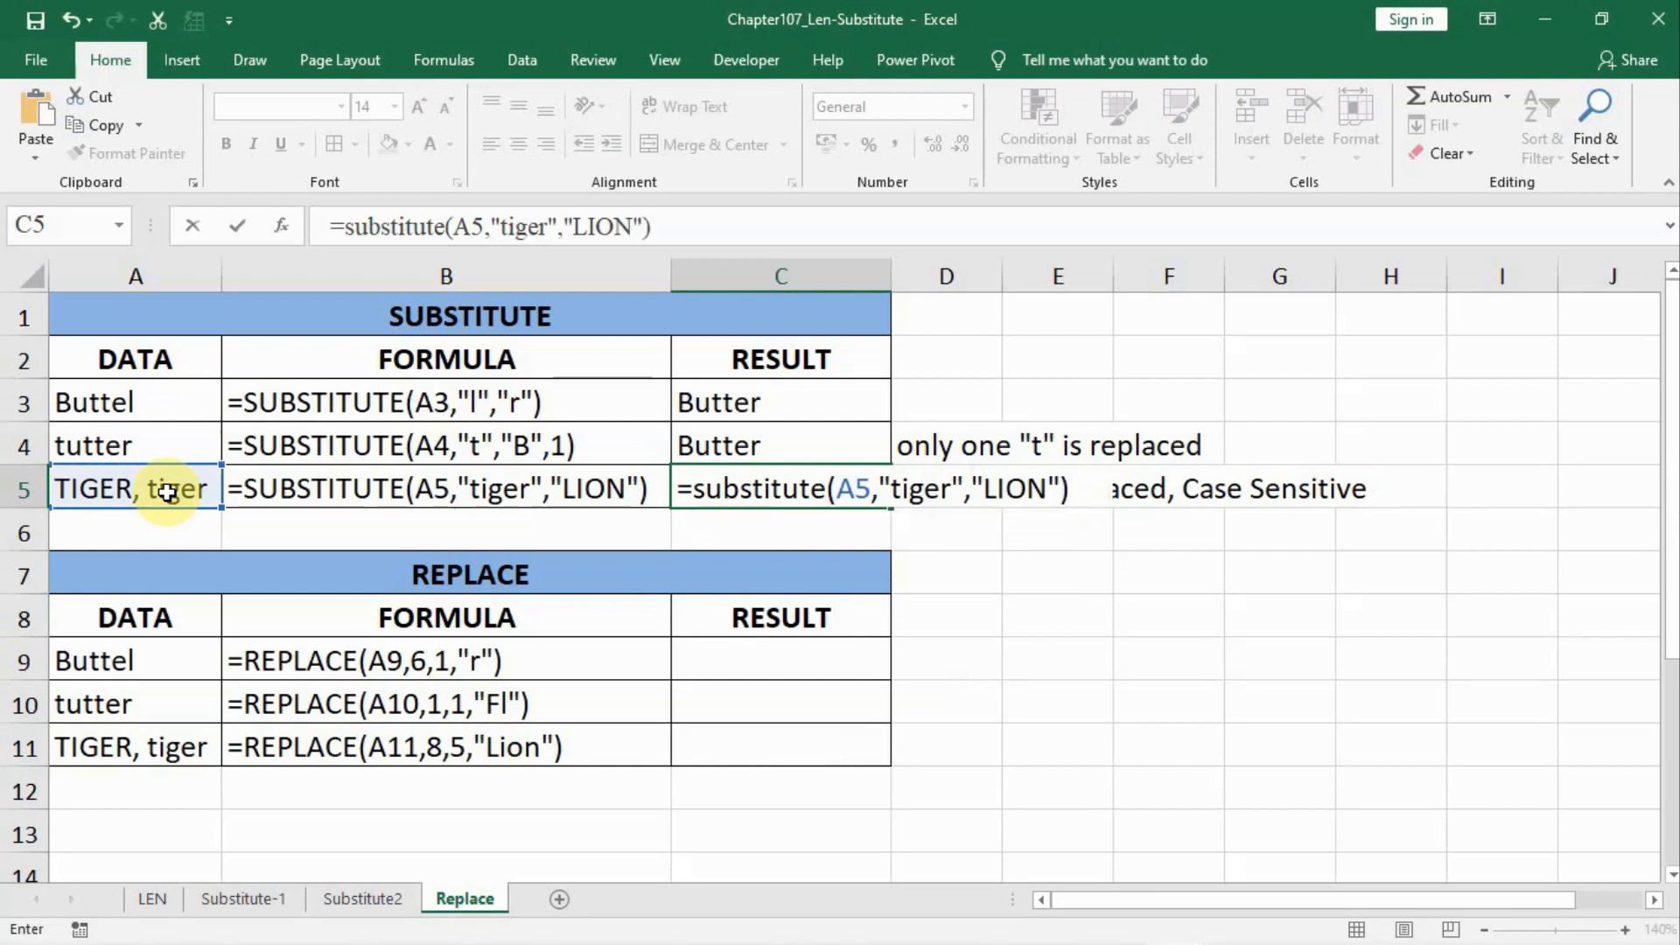
pyautogui.press('Return')
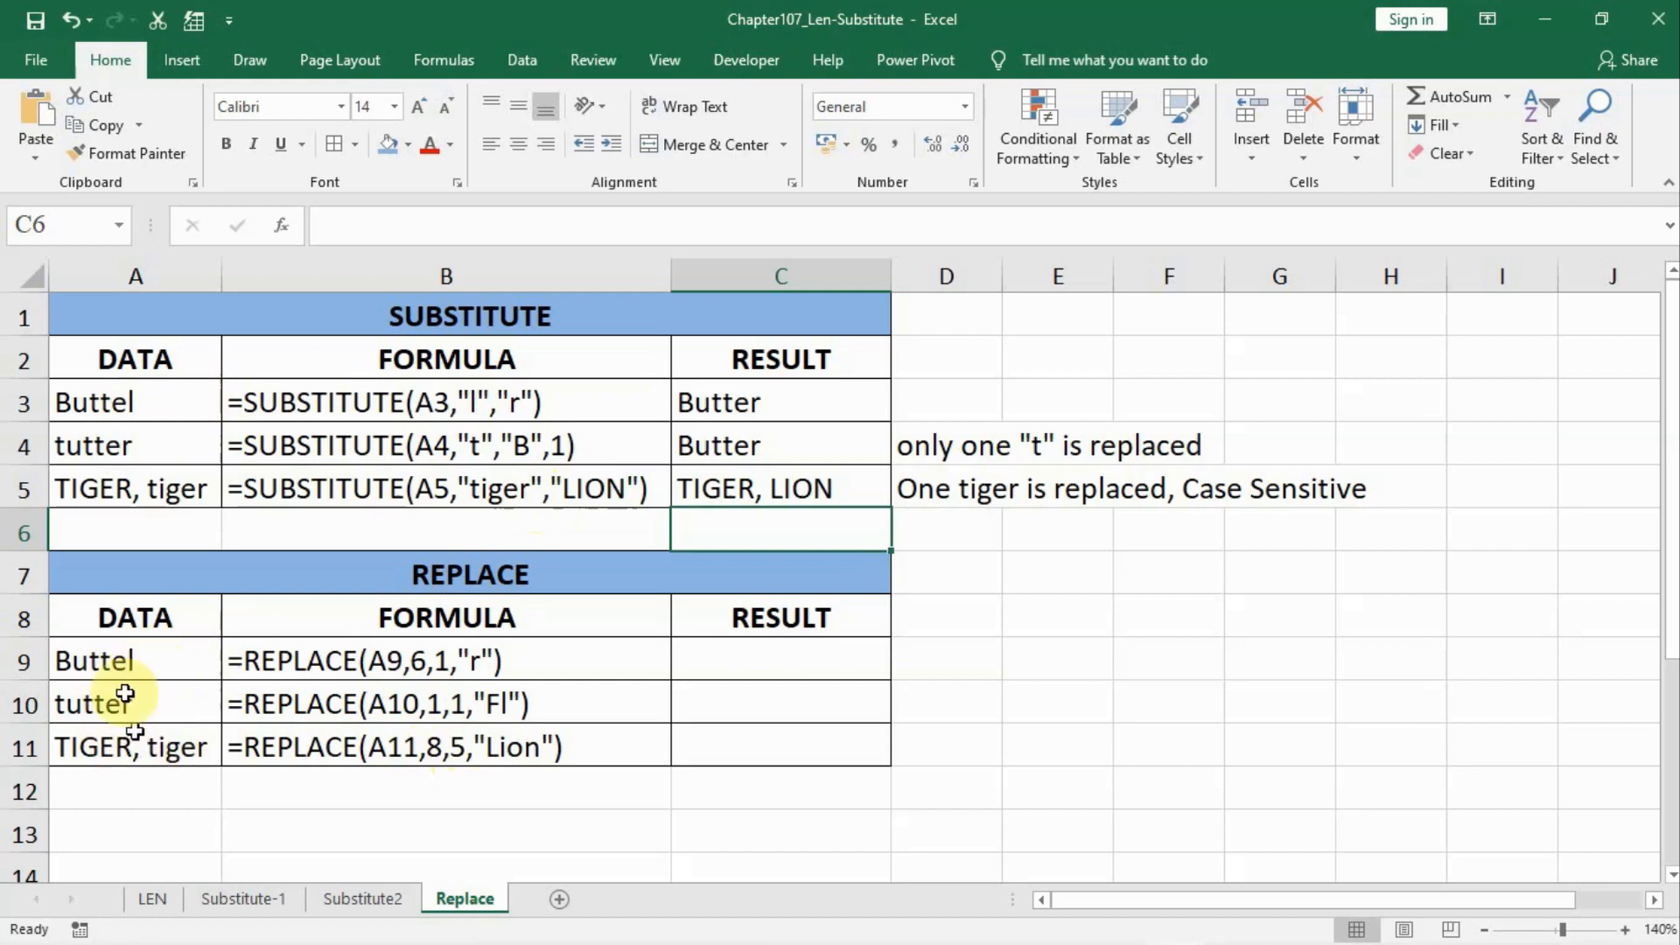
# Step: Enter =REPLACE(A9,6,1,"r") in cell C9 to replace the sixth character of the data text with r
pyautogui.click(724, 663)
pyautogui.write('=')
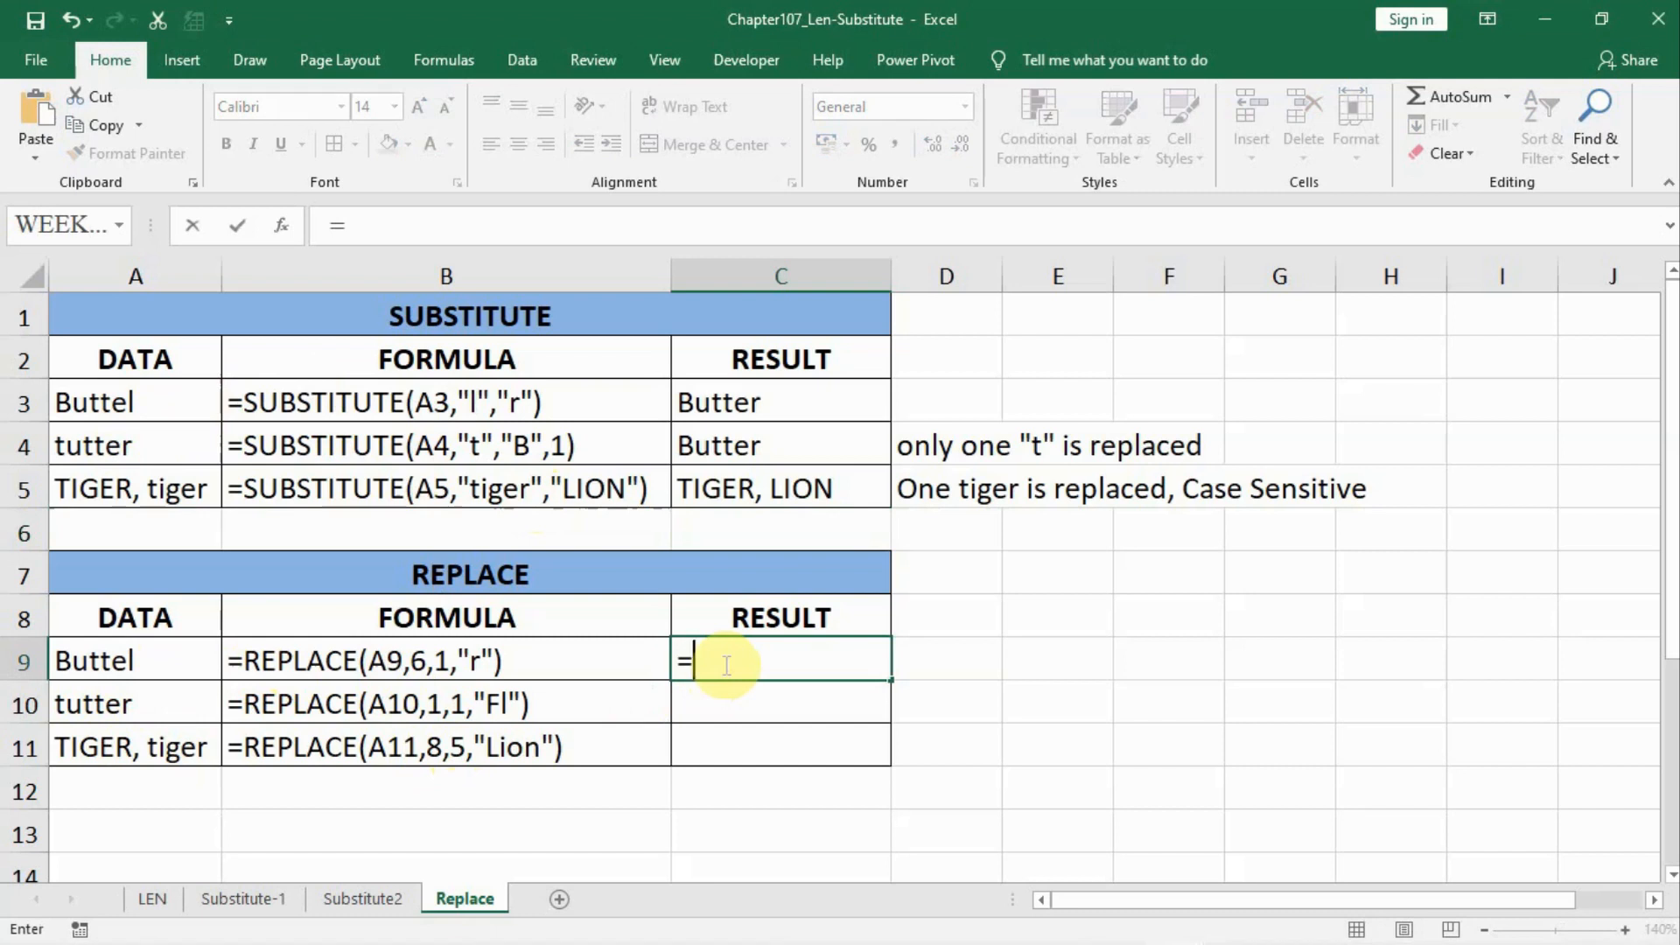
pyautogui.write('replace')
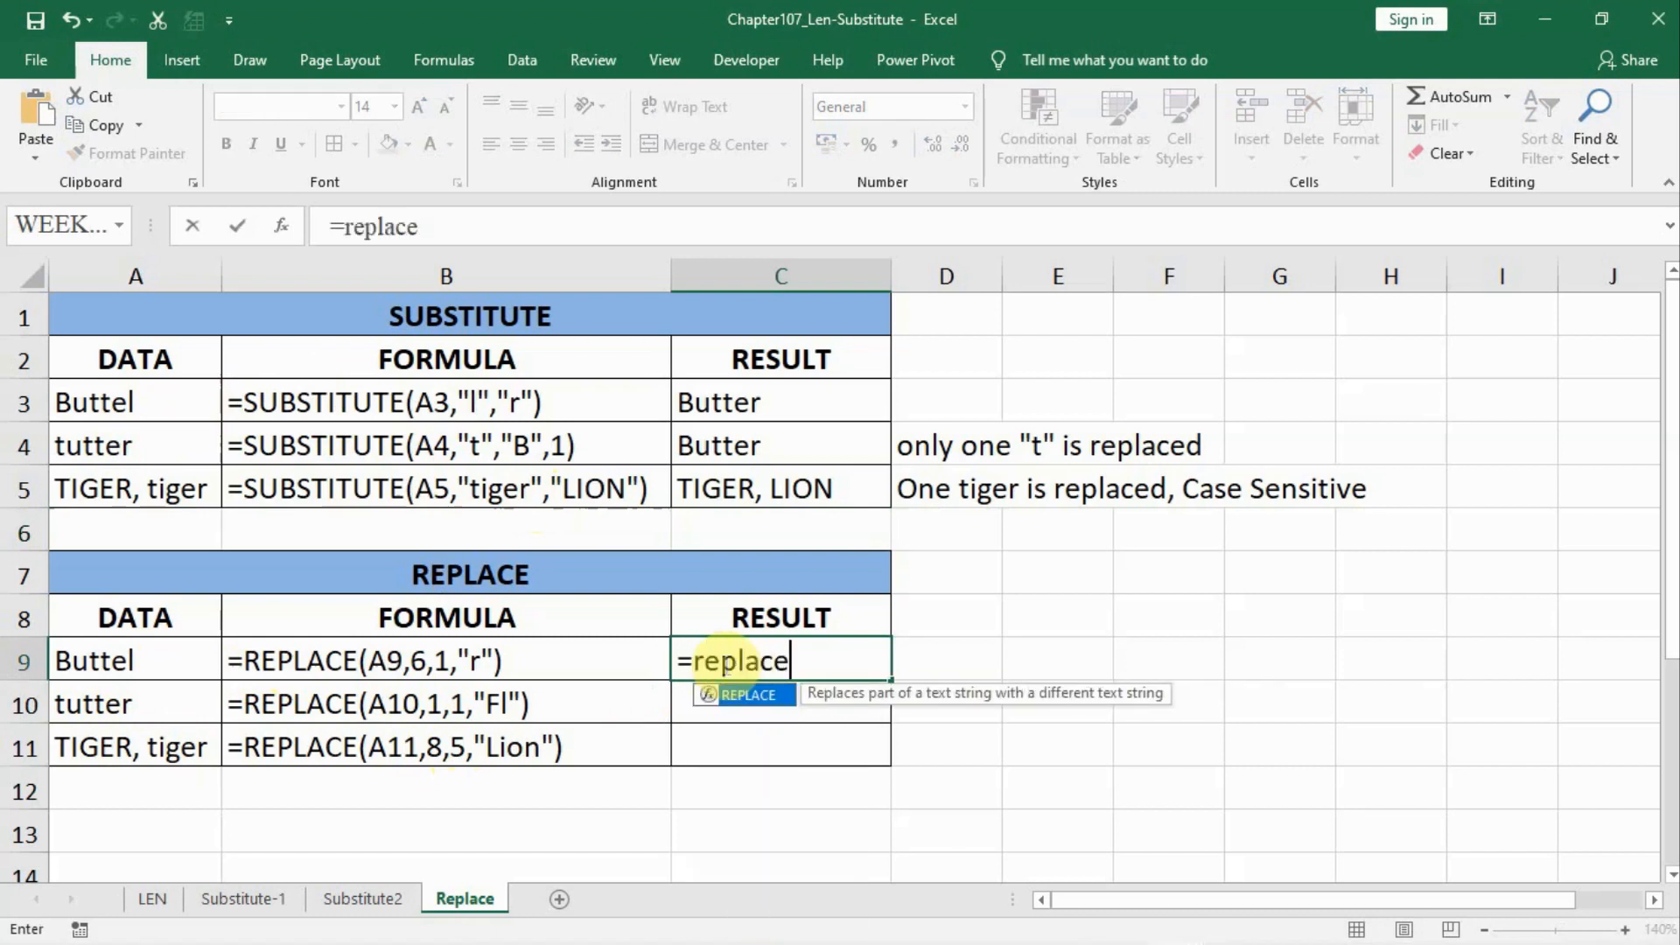
pyautogui.write('(')
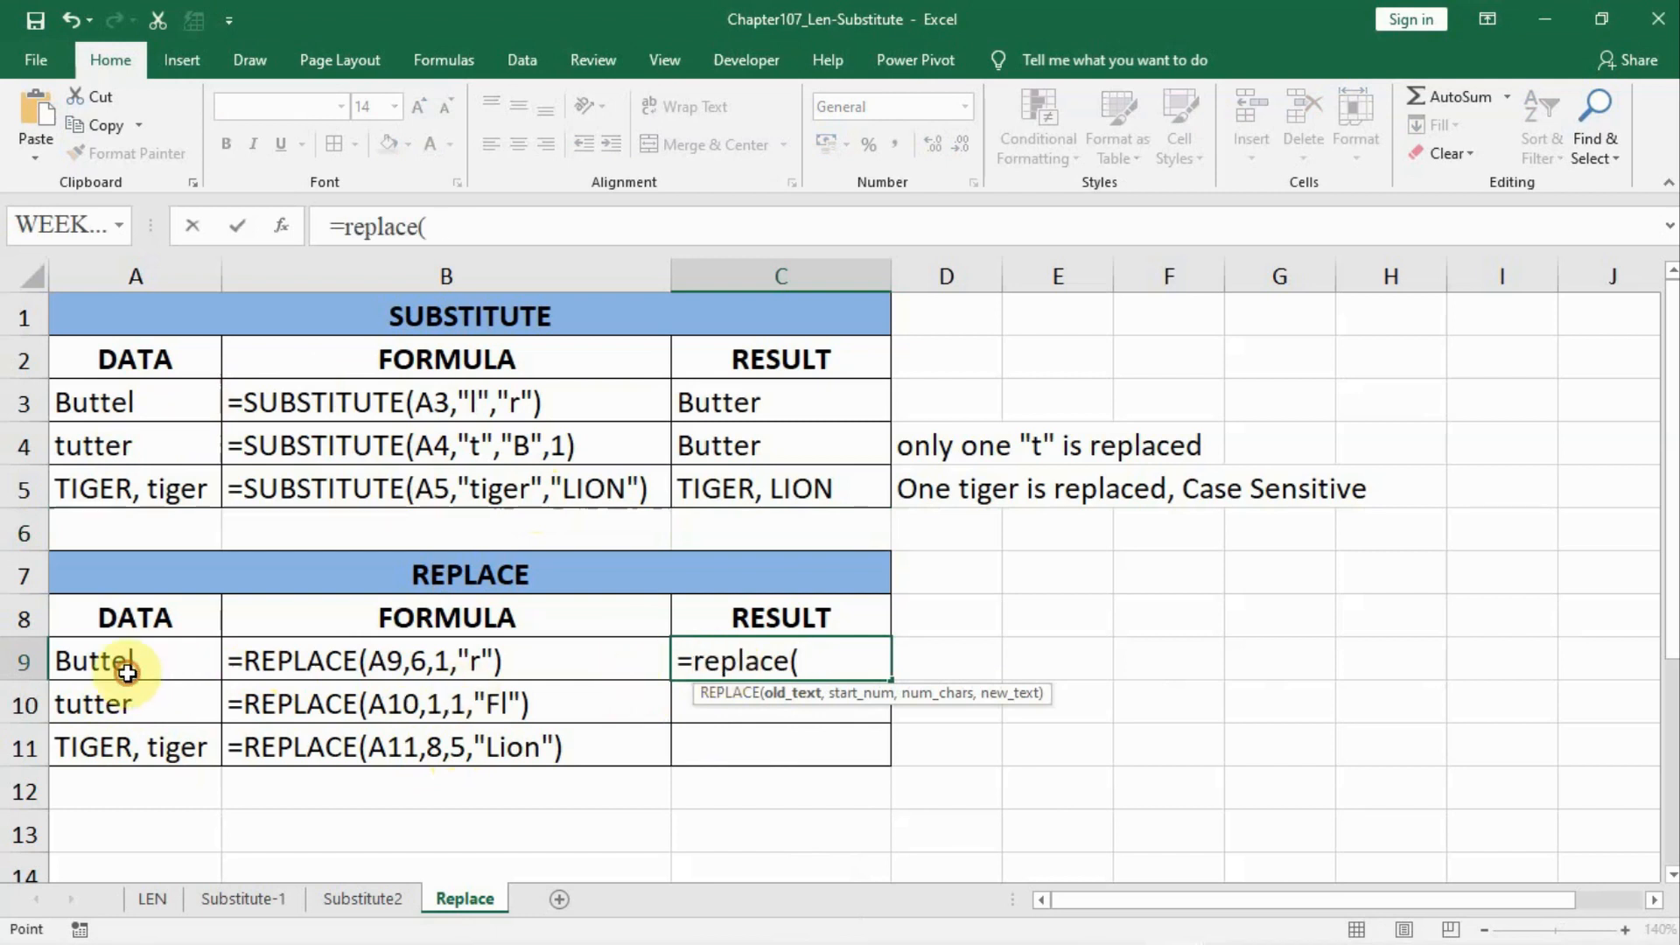
pyautogui.click(126, 672)
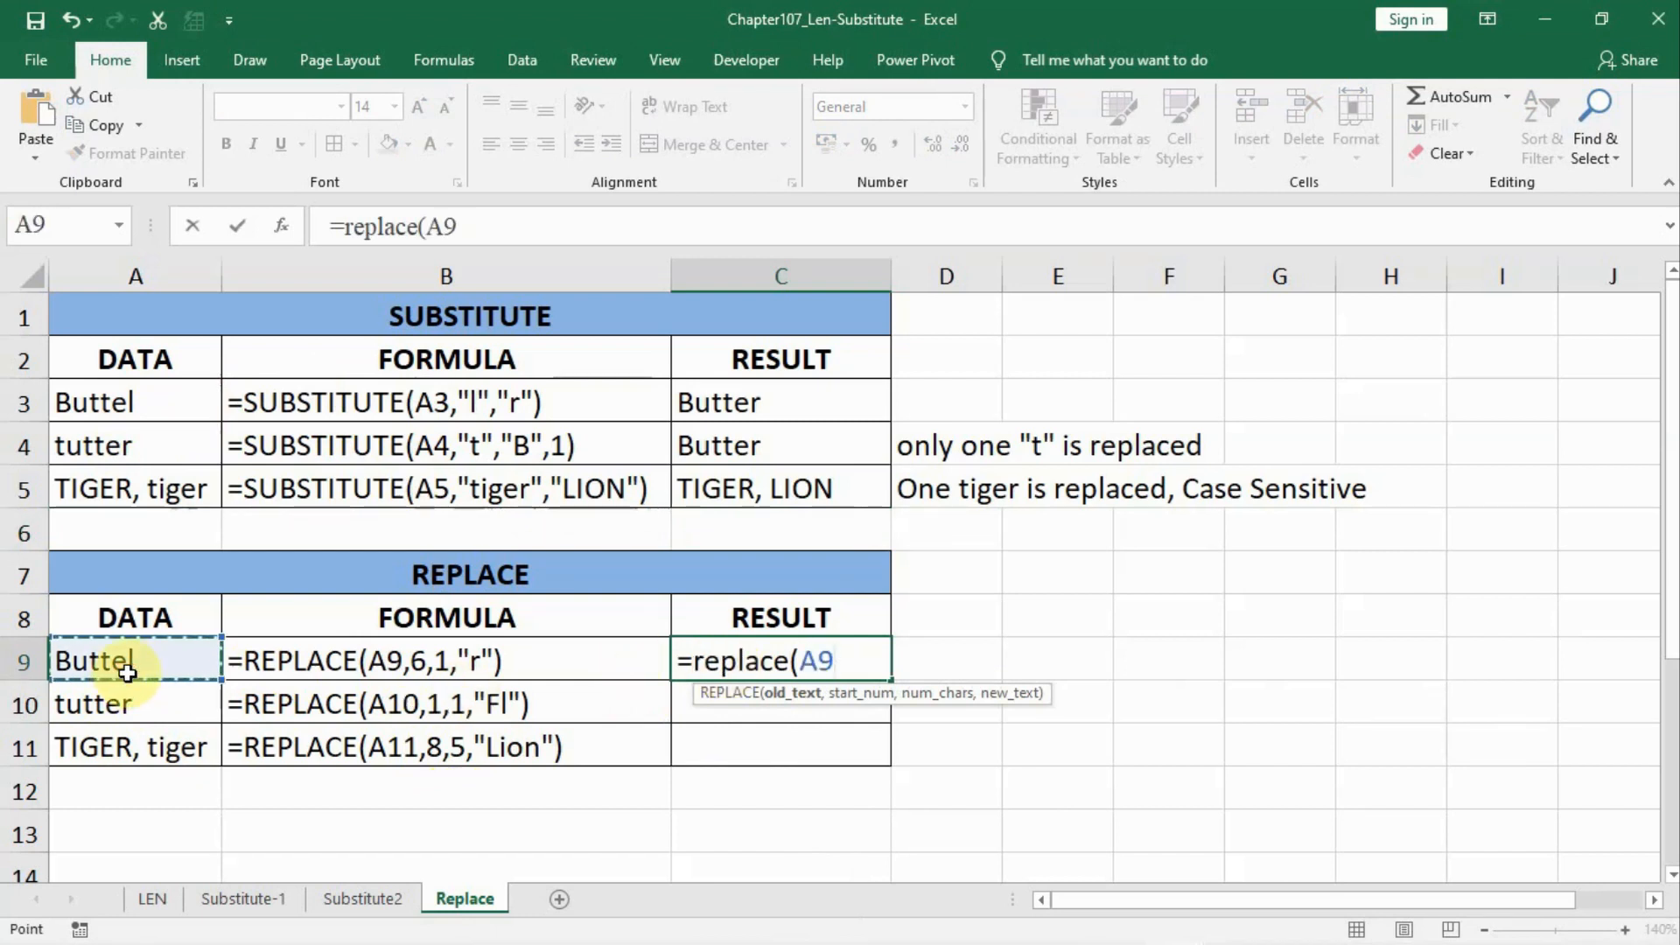
pyautogui.write(',6')
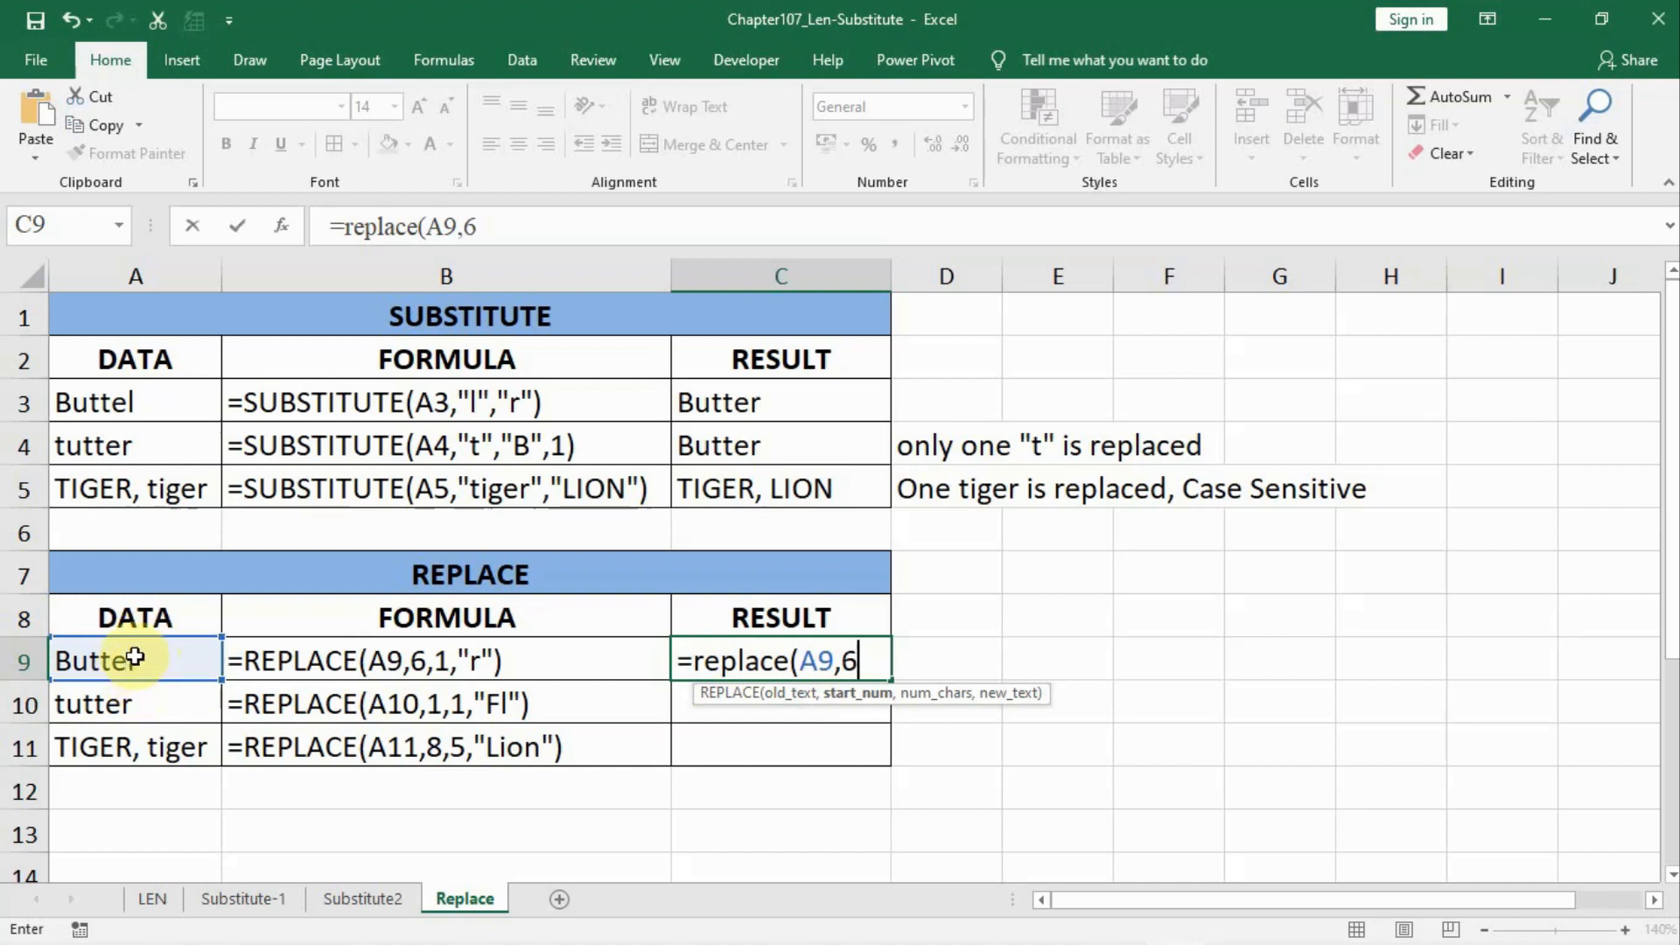
pyautogui.write(',')
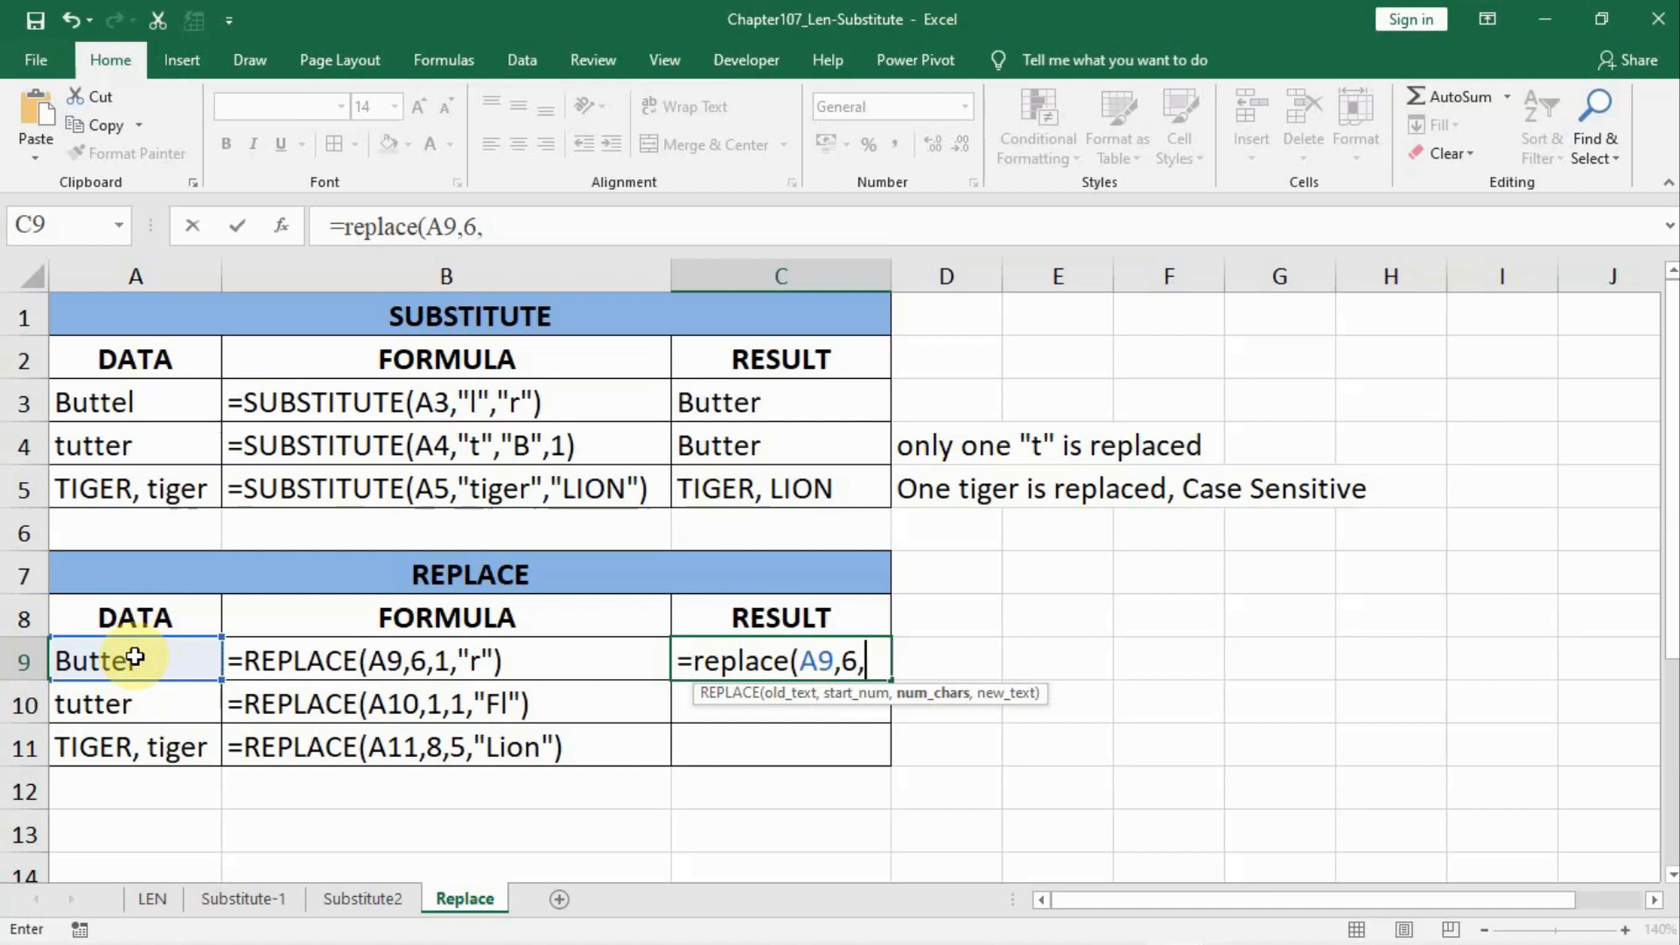
pyautogui.write('1,')
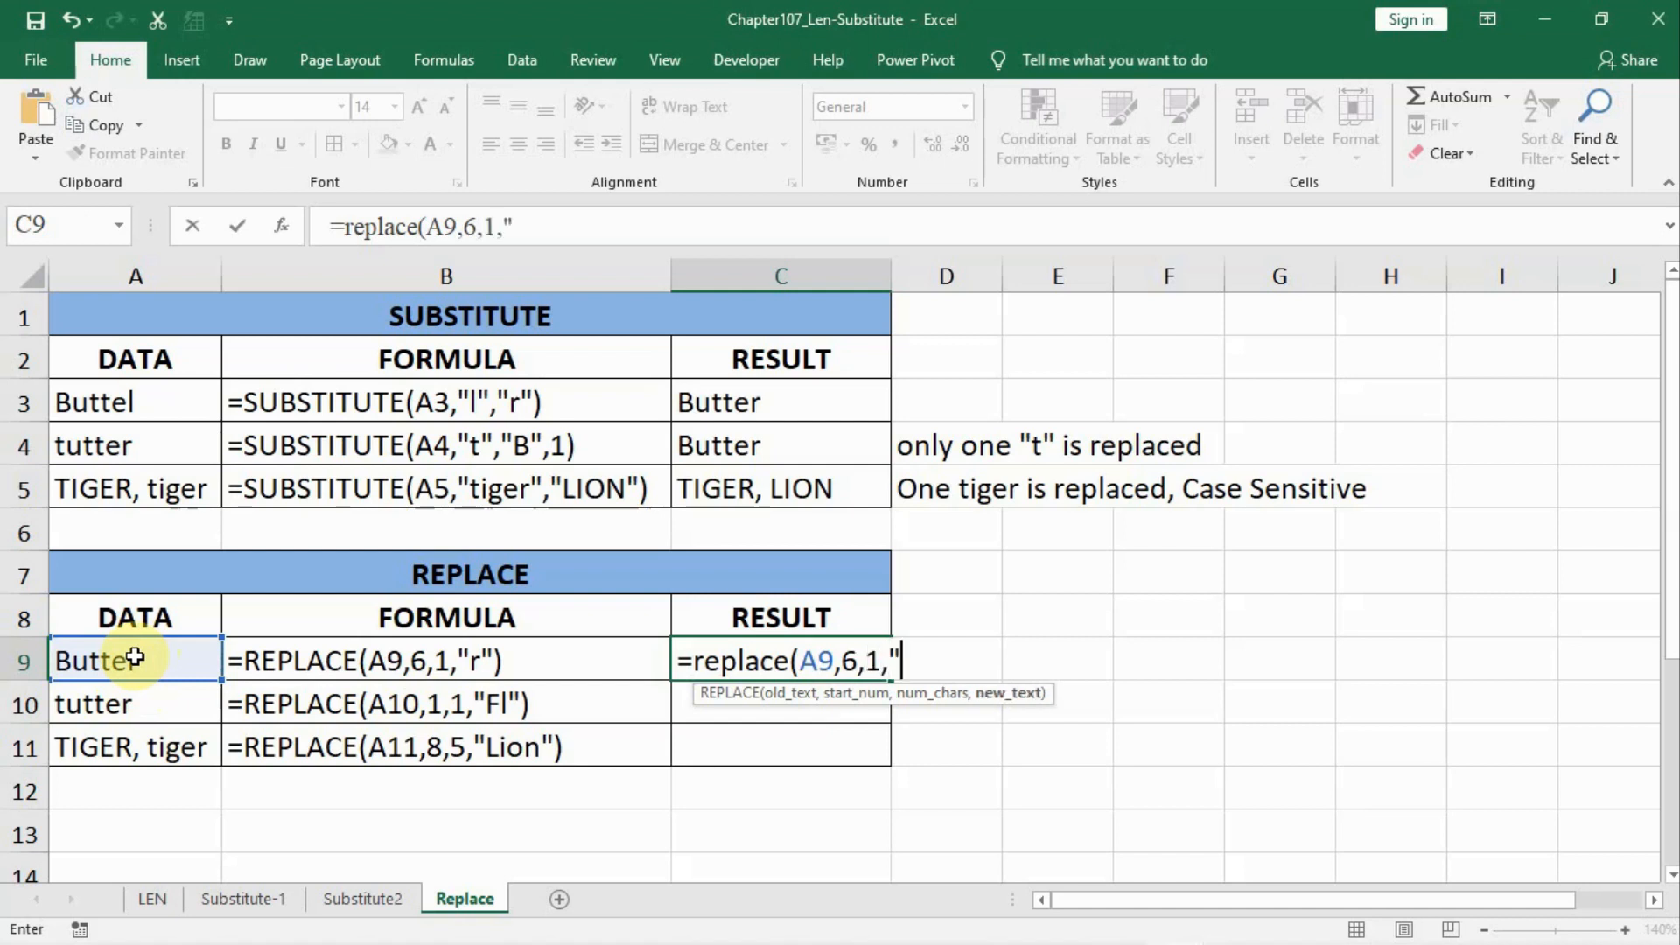
pyautogui.write('"r")')
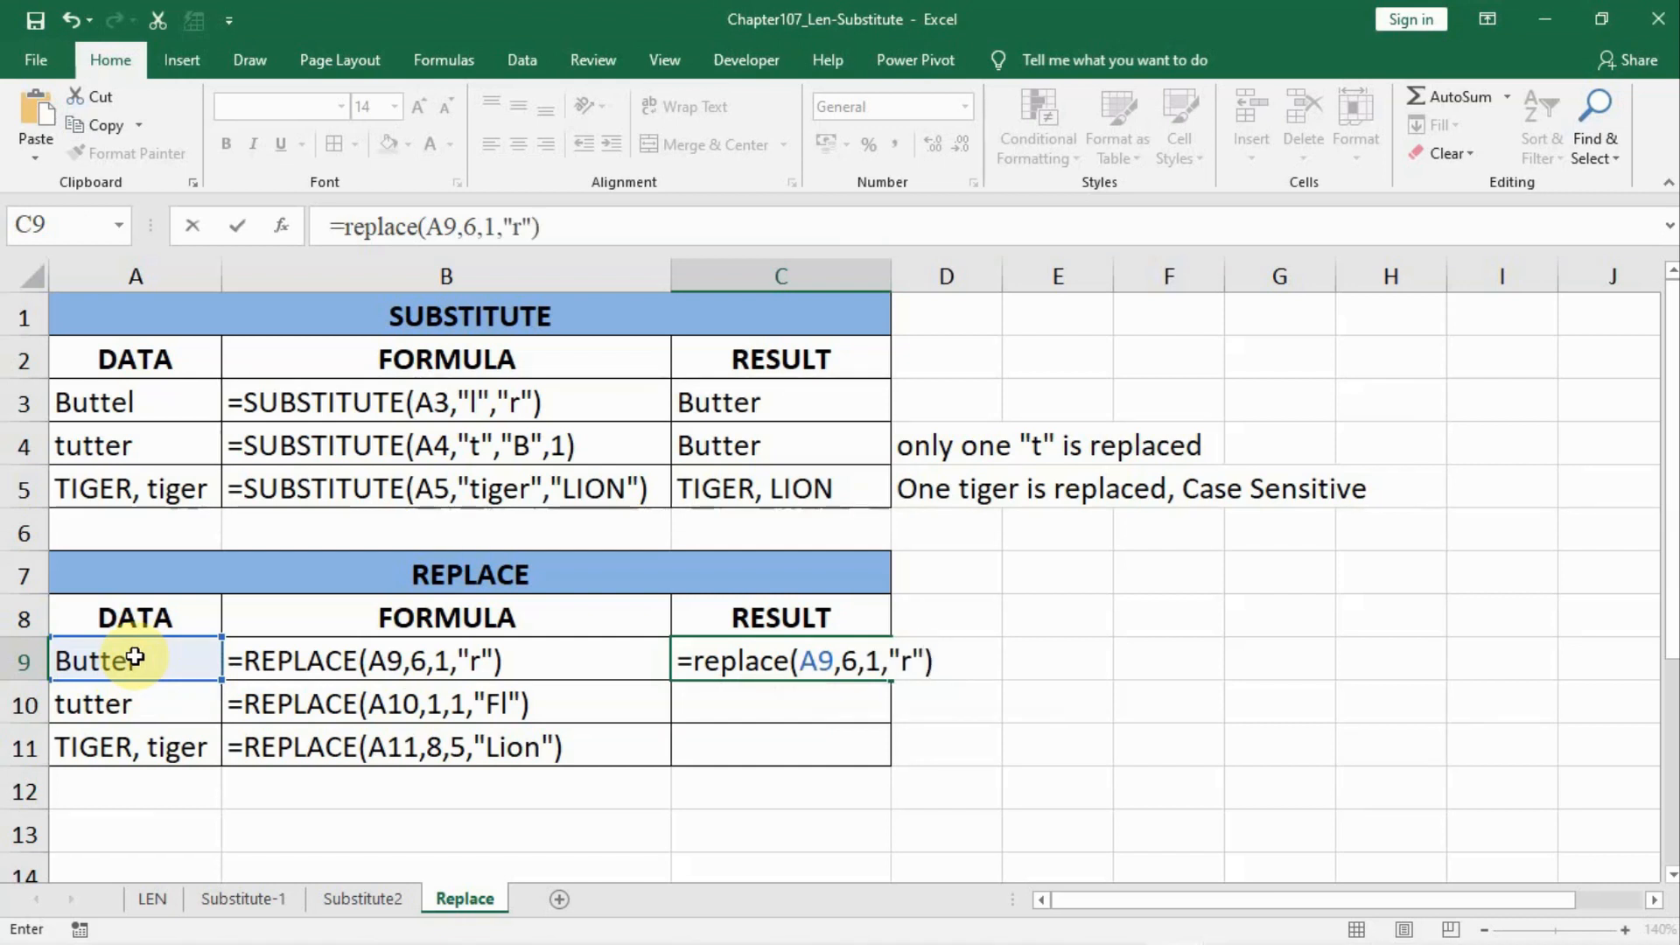
pyautogui.press('Return')
# Step: Enter =REPLACE(A10,1,1,"Fl") in cell C10 to replace the first character of the data text with Fl
pyautogui.write('=')
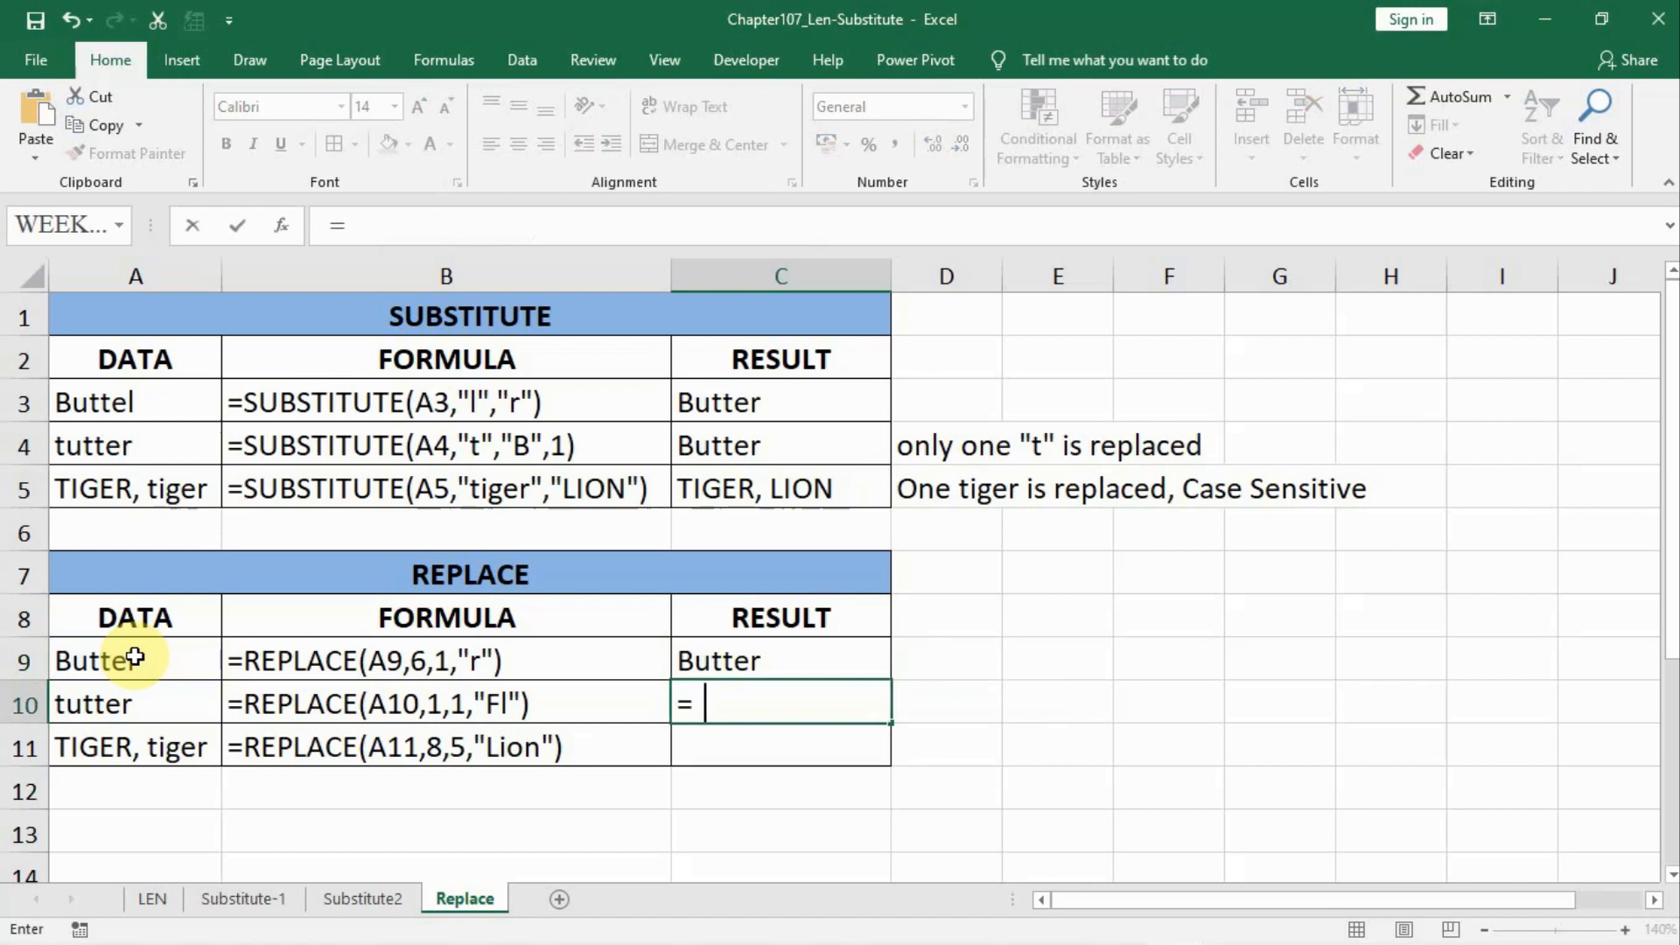
pyautogui.write('replace(')
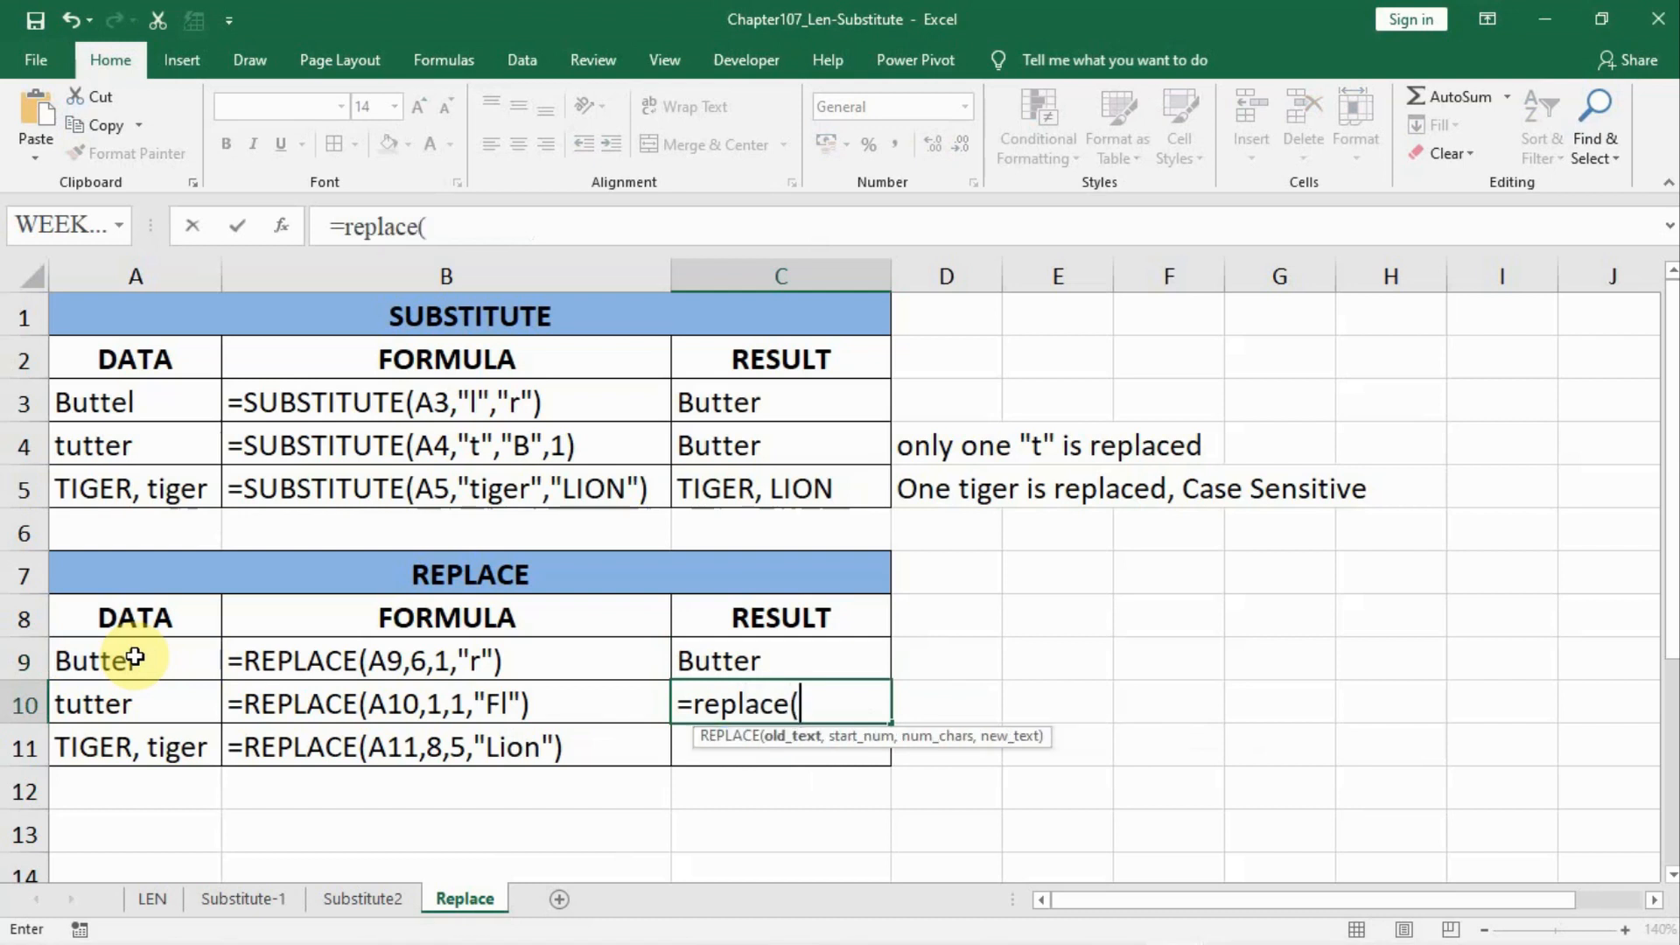
pyautogui.click(98, 703)
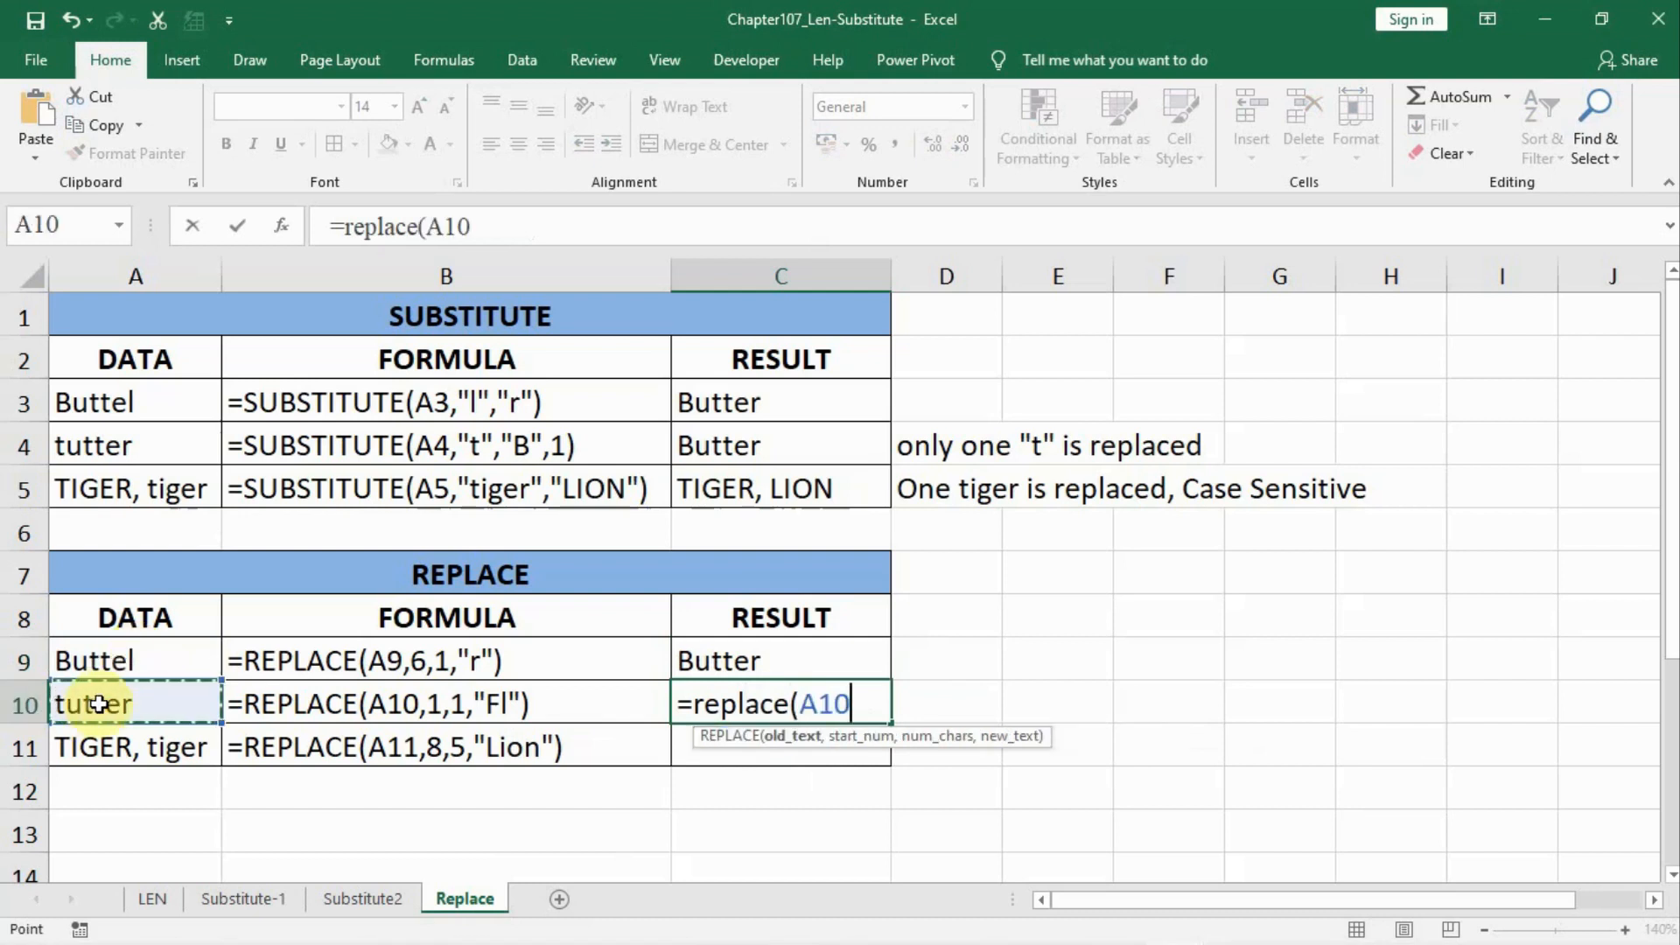
pyautogui.write(',')
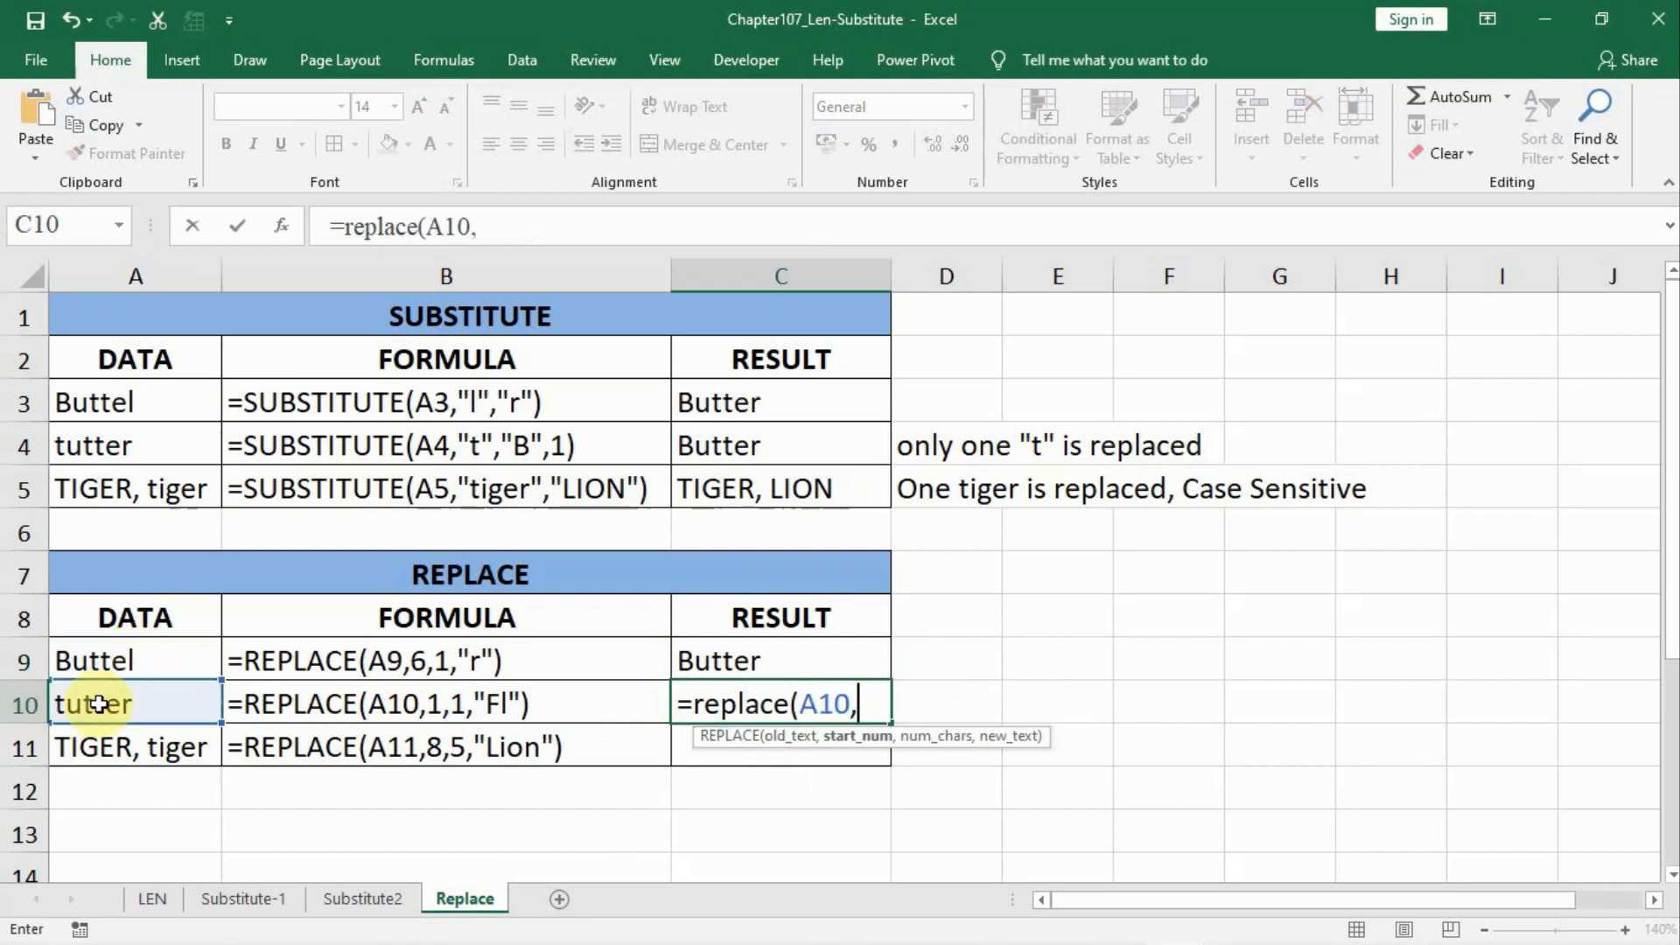
pyautogui.write('1,')
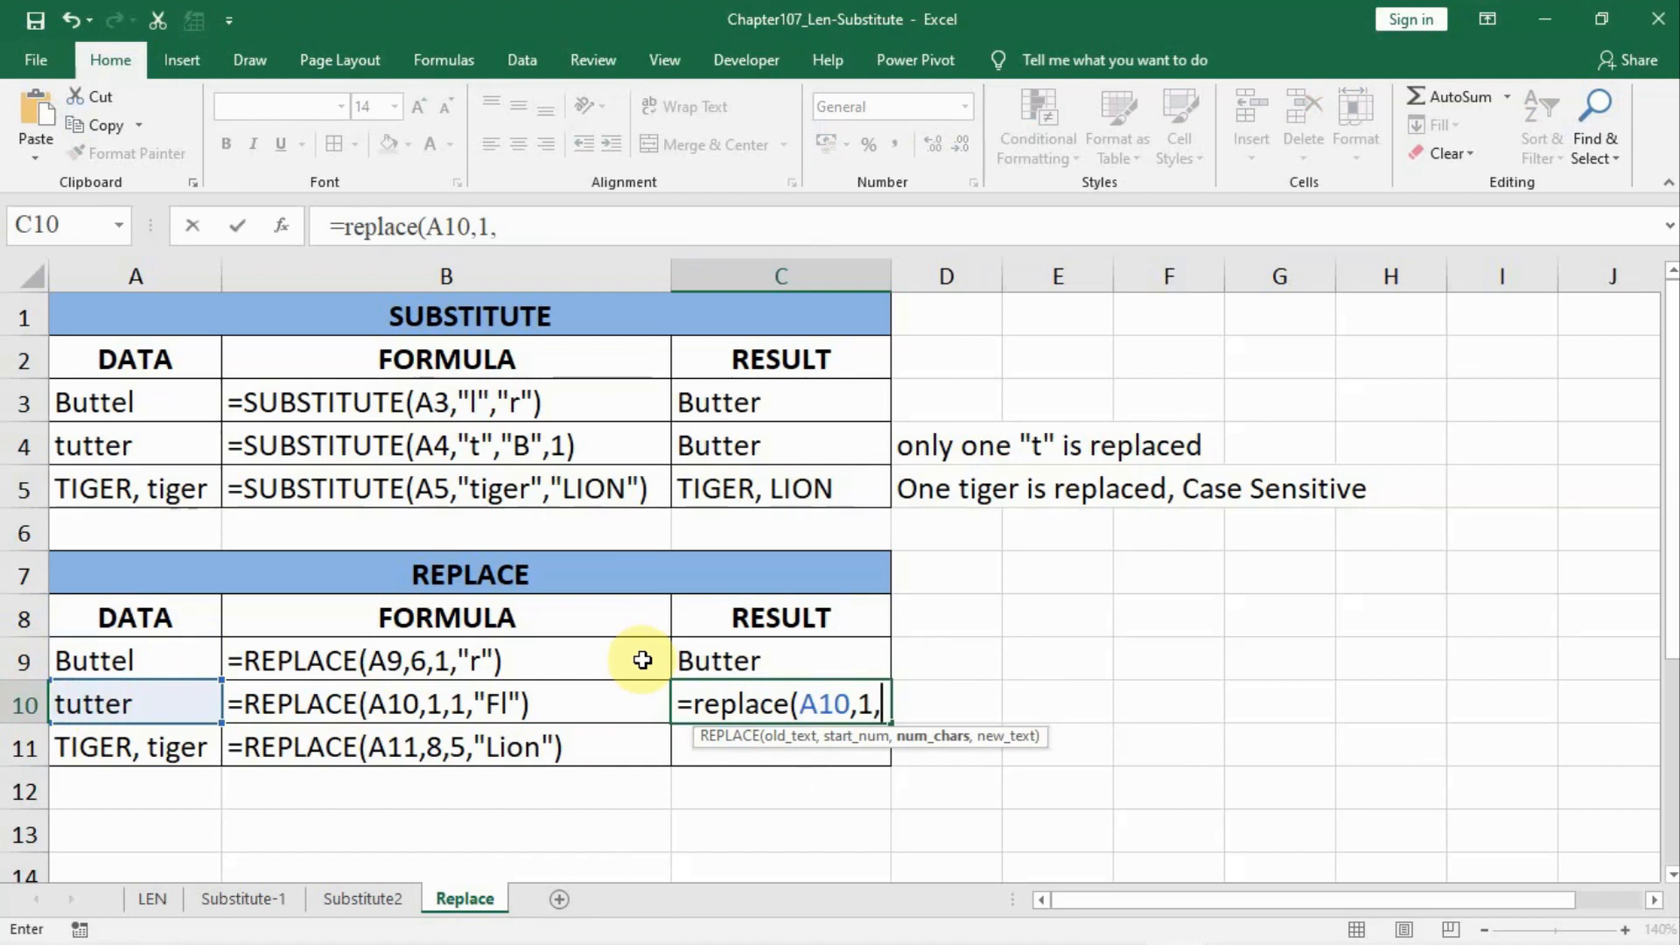
pyautogui.write('1,')
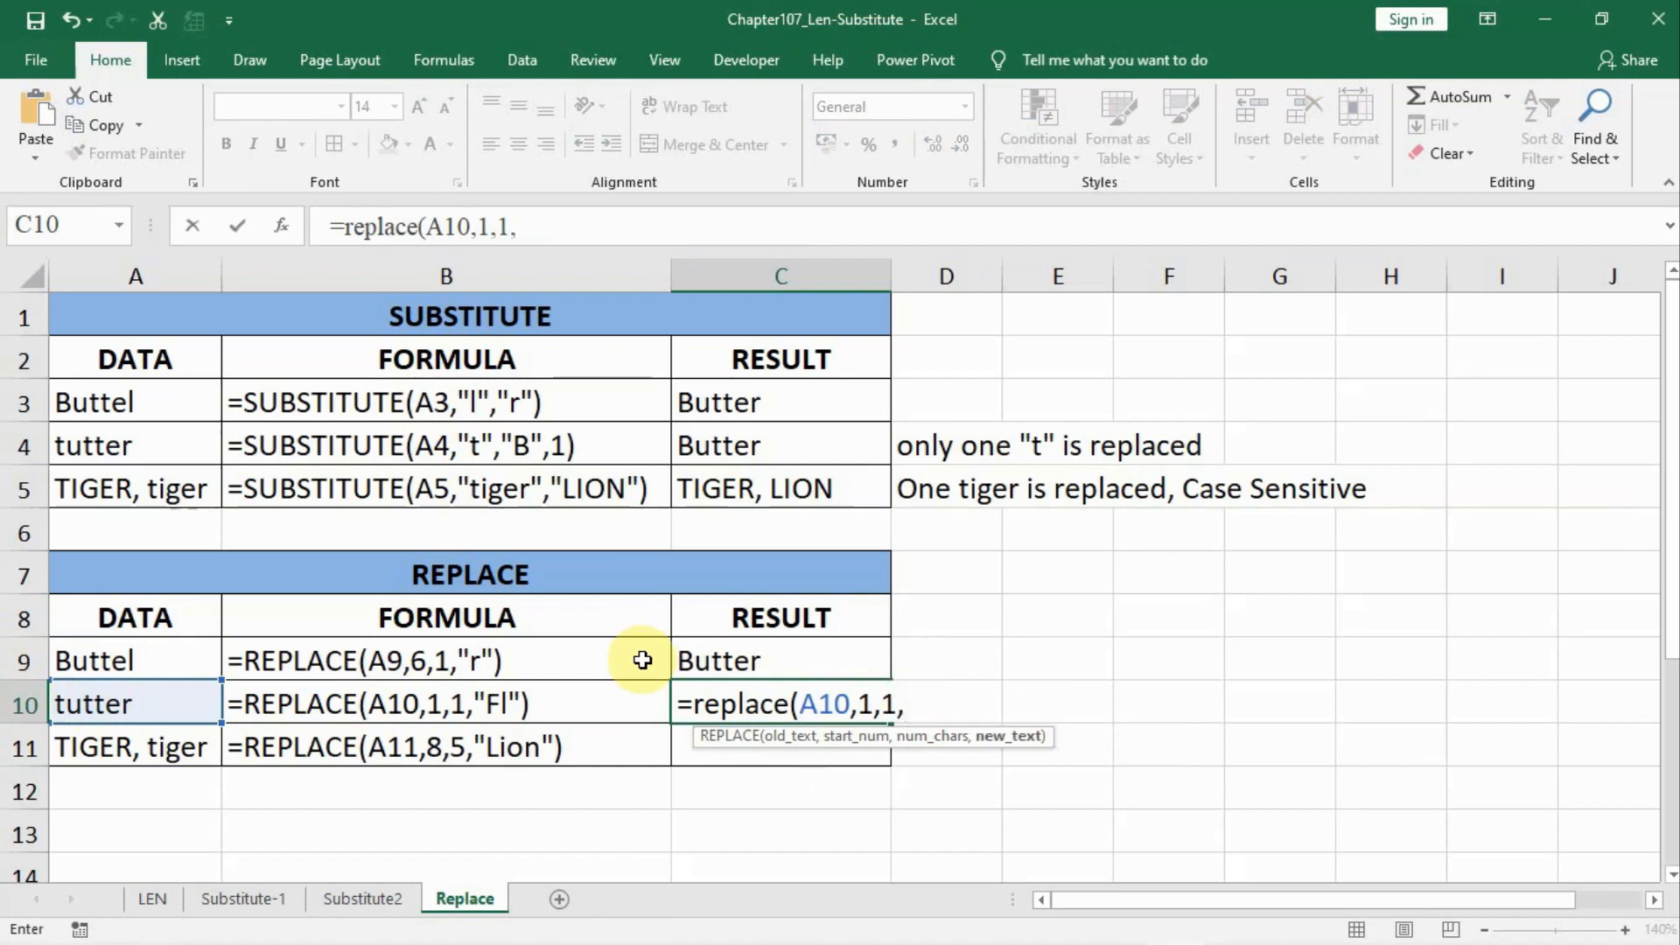
pyautogui.write('"Fl')
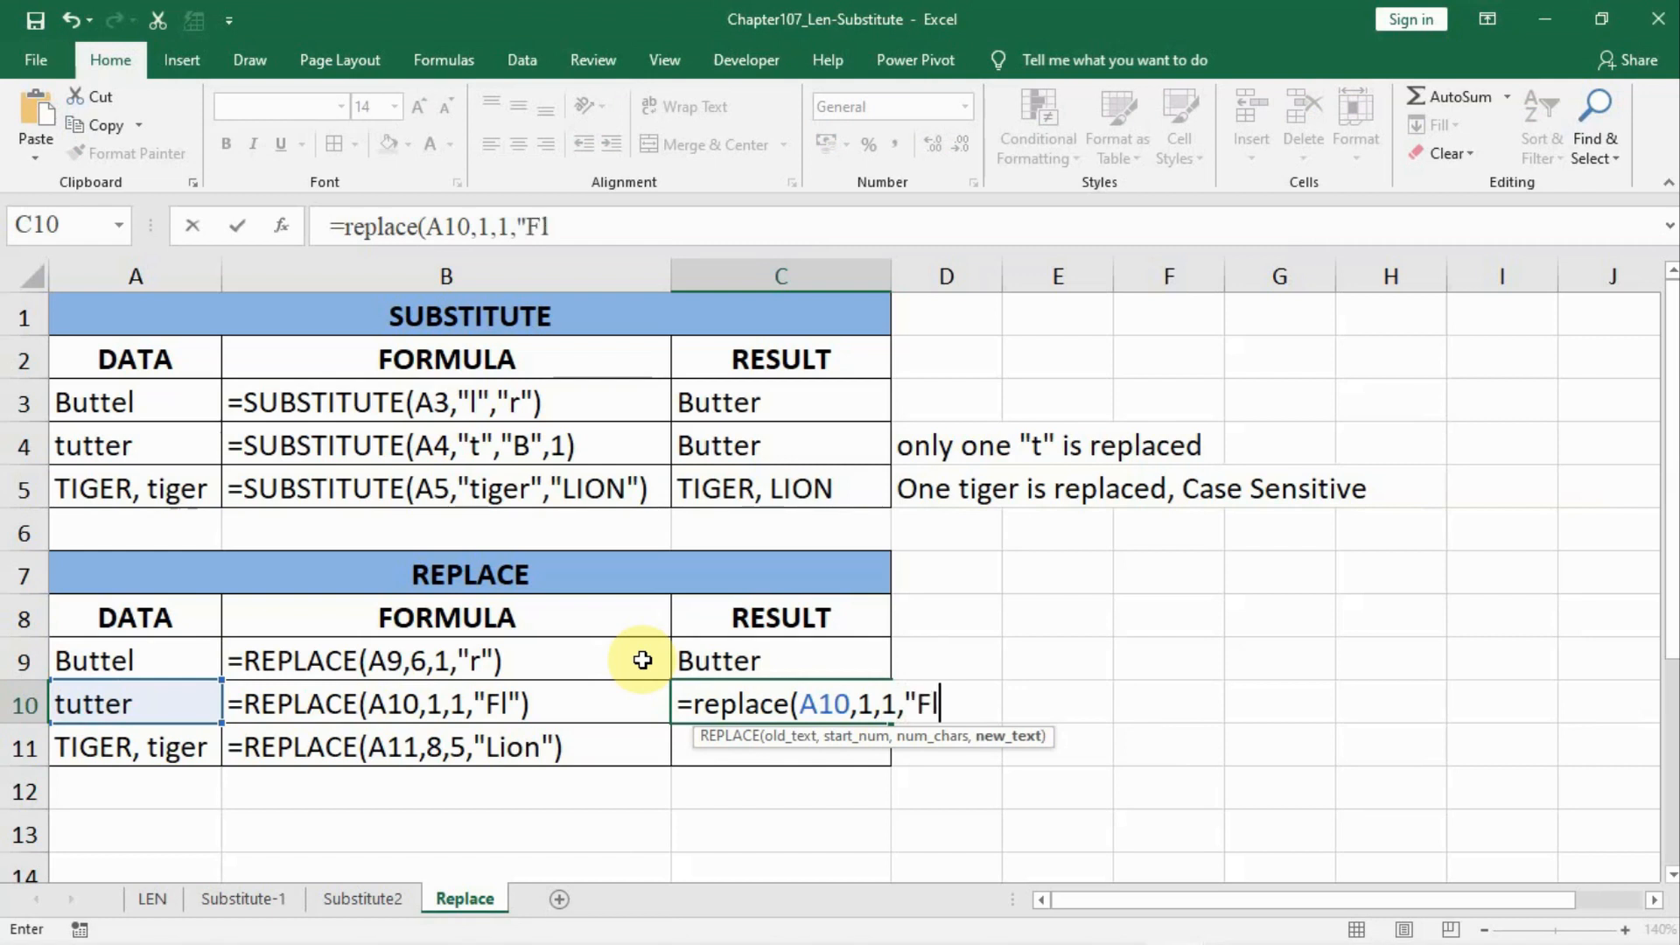
pyautogui.write('")')
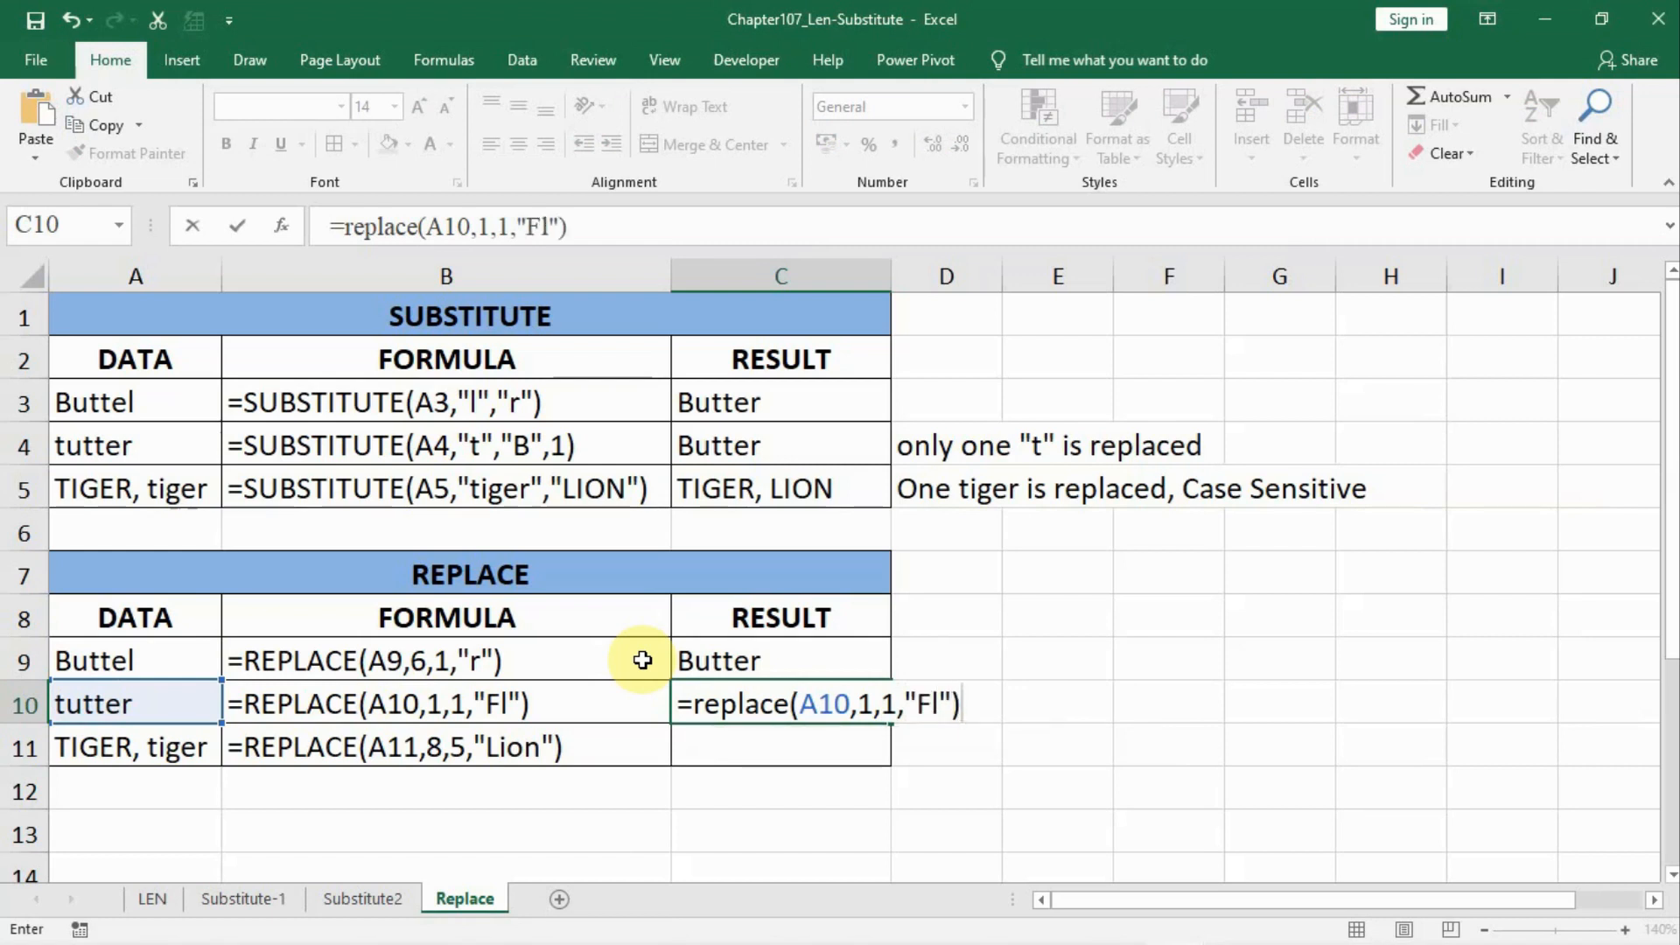
pyautogui.press('Return')
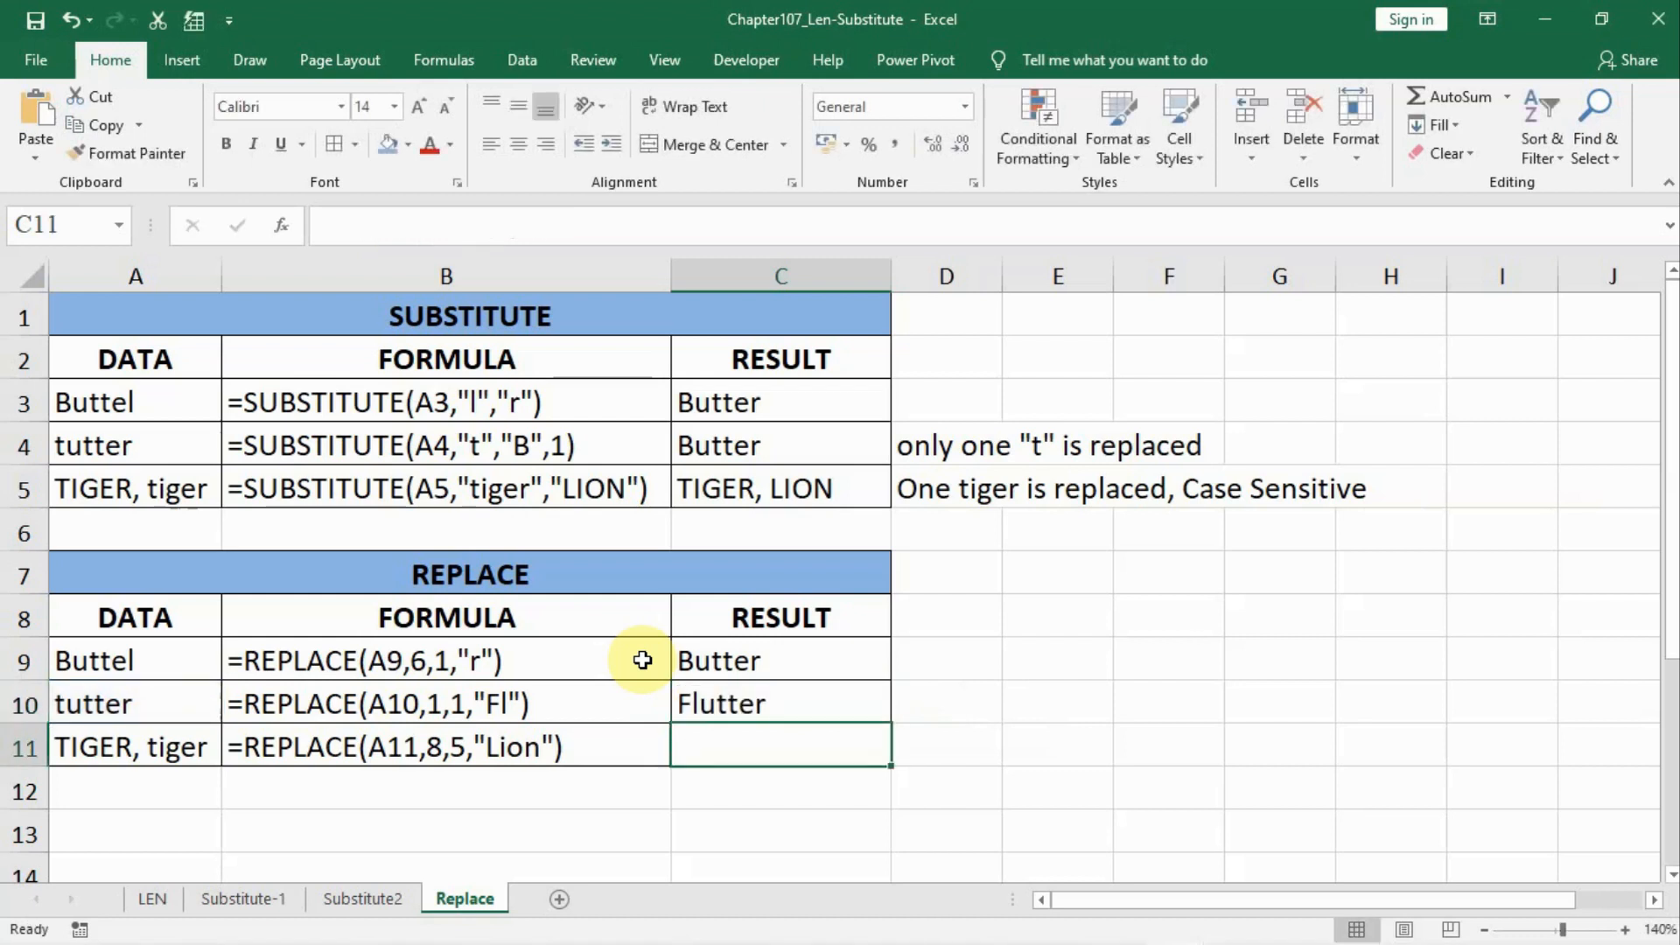
# Step: Try setting the number of characters in cell C10's REPLACE formula to 2, and undo that change
pyautogui.click(761, 697)
pyautogui.doubleClick(762, 697)
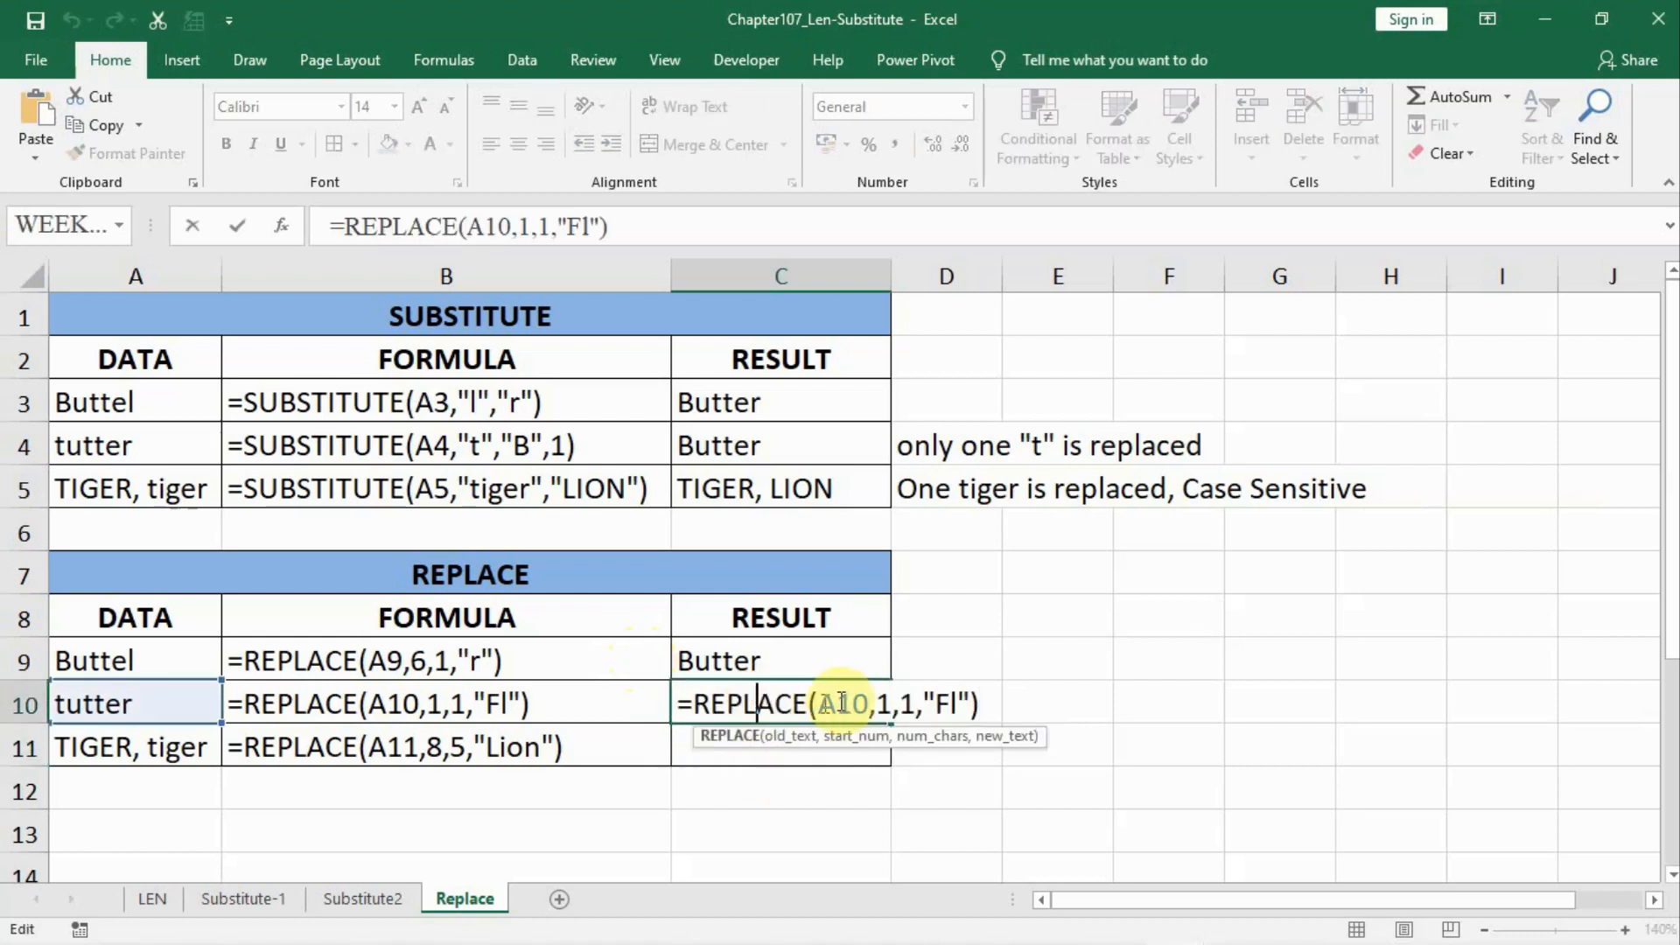
pyautogui.click(901, 703)
pyautogui.press('Delete')
pyautogui.write('2')
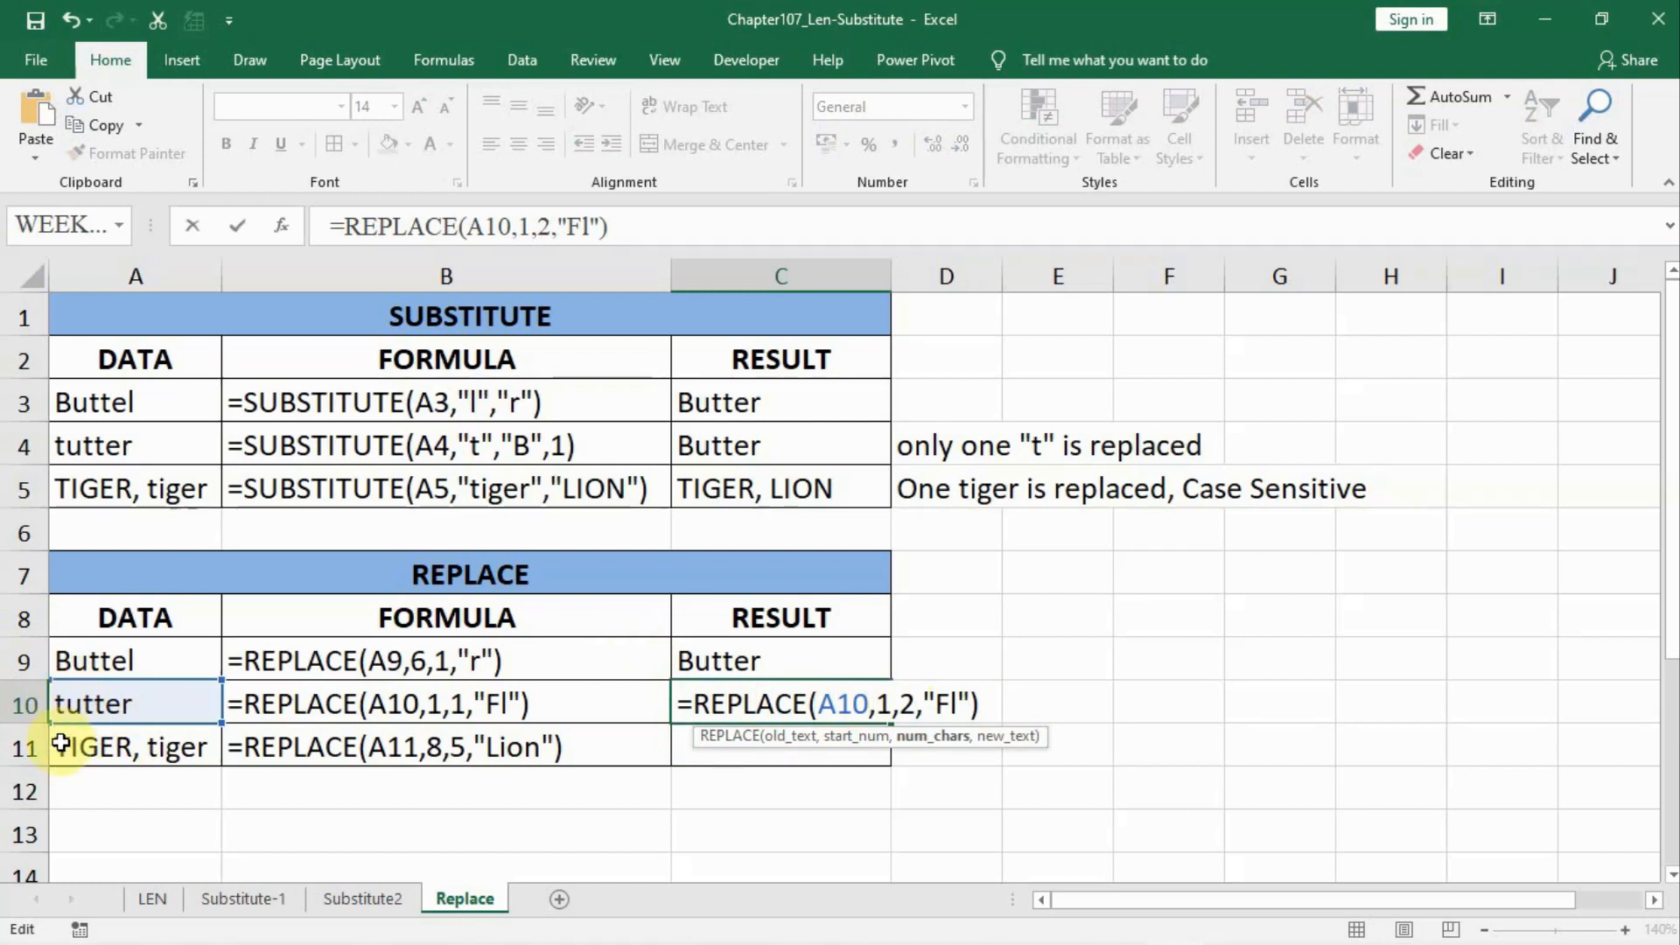
pyautogui.hotkey('ctrl', 'Return')
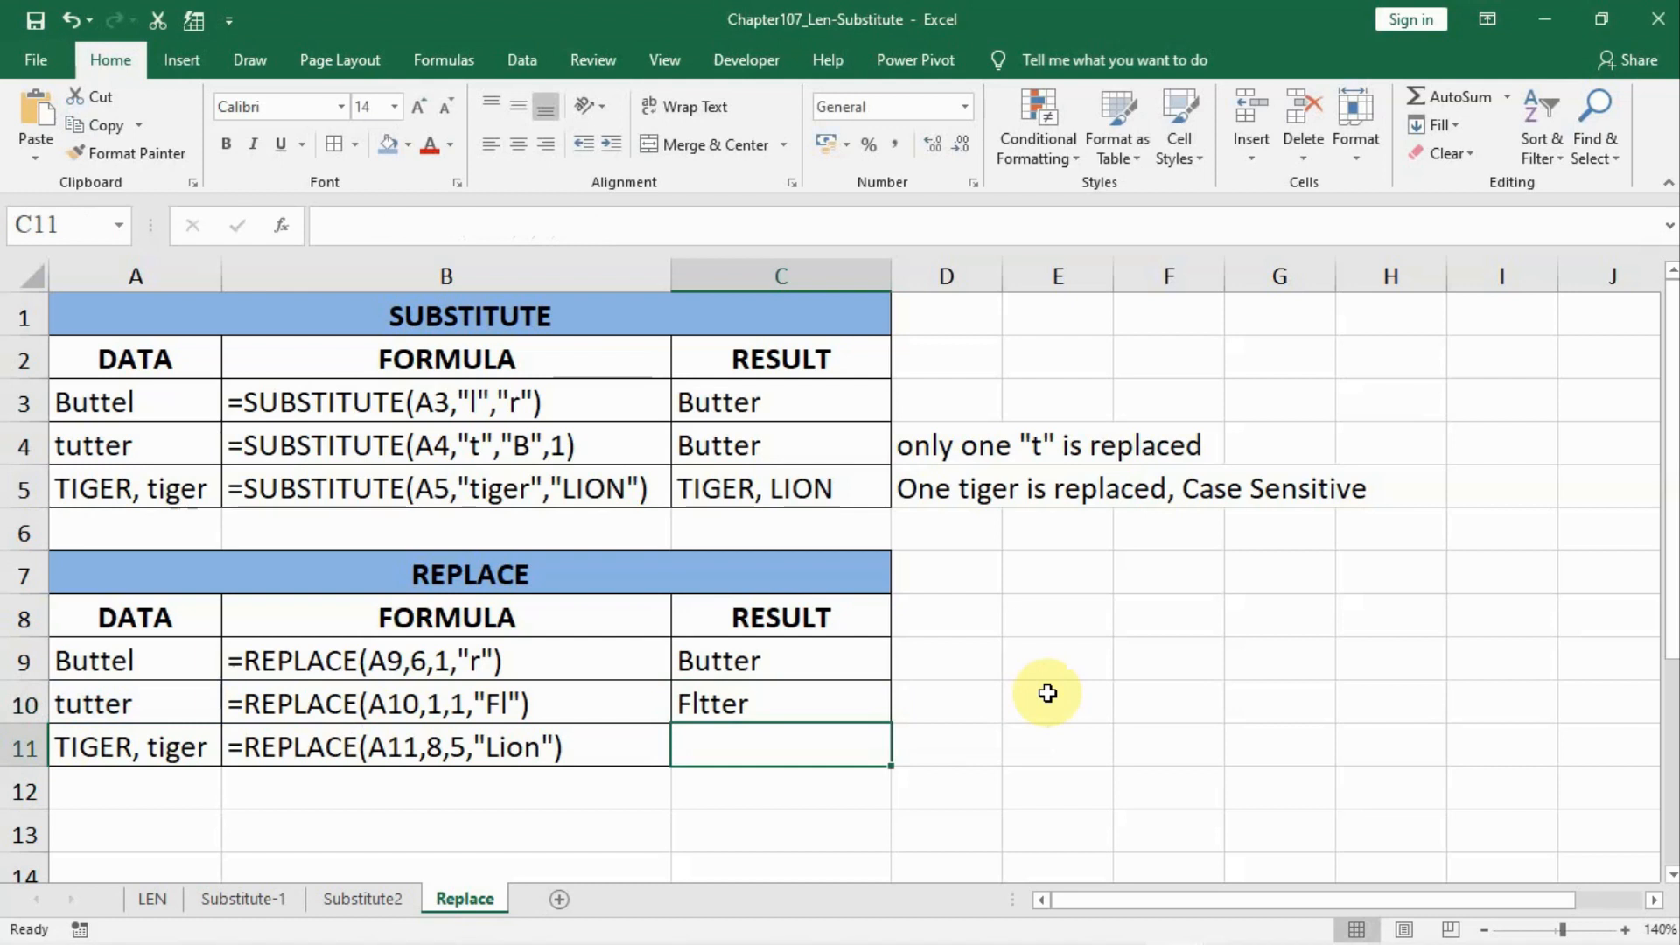
pyautogui.hotkey('ctrl', 'z')
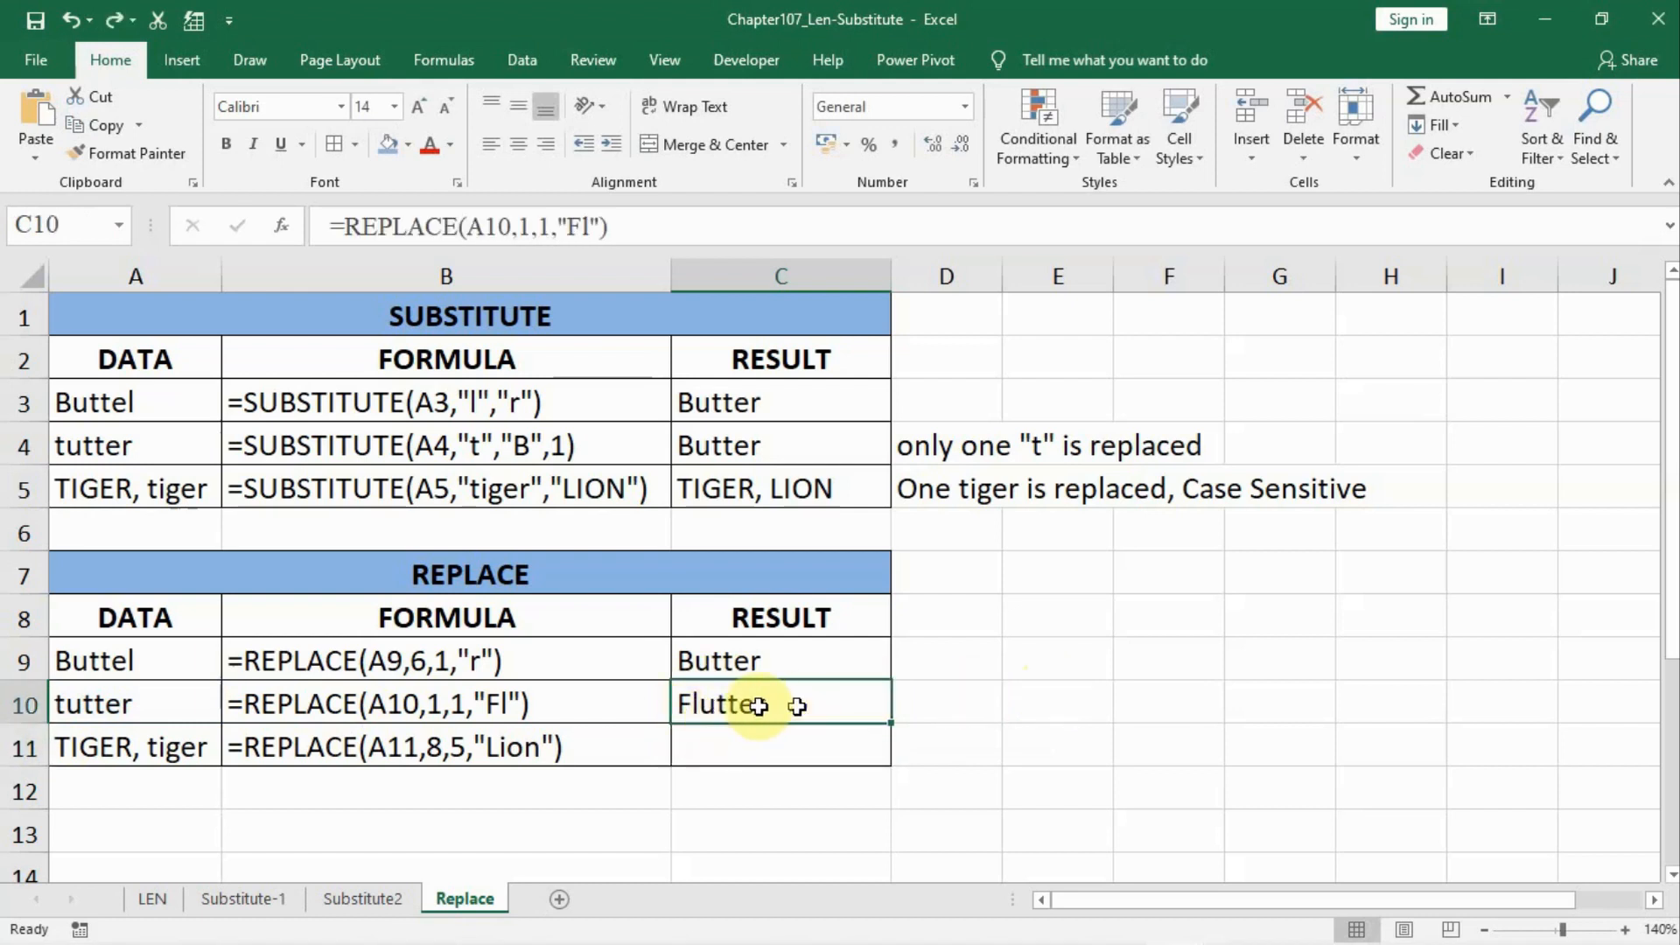
# Step: Enter =REPLACE(A11,8,5,"LION") in cell C11 to replace five characters from position 8 with LION
pyautogui.click(723, 753)
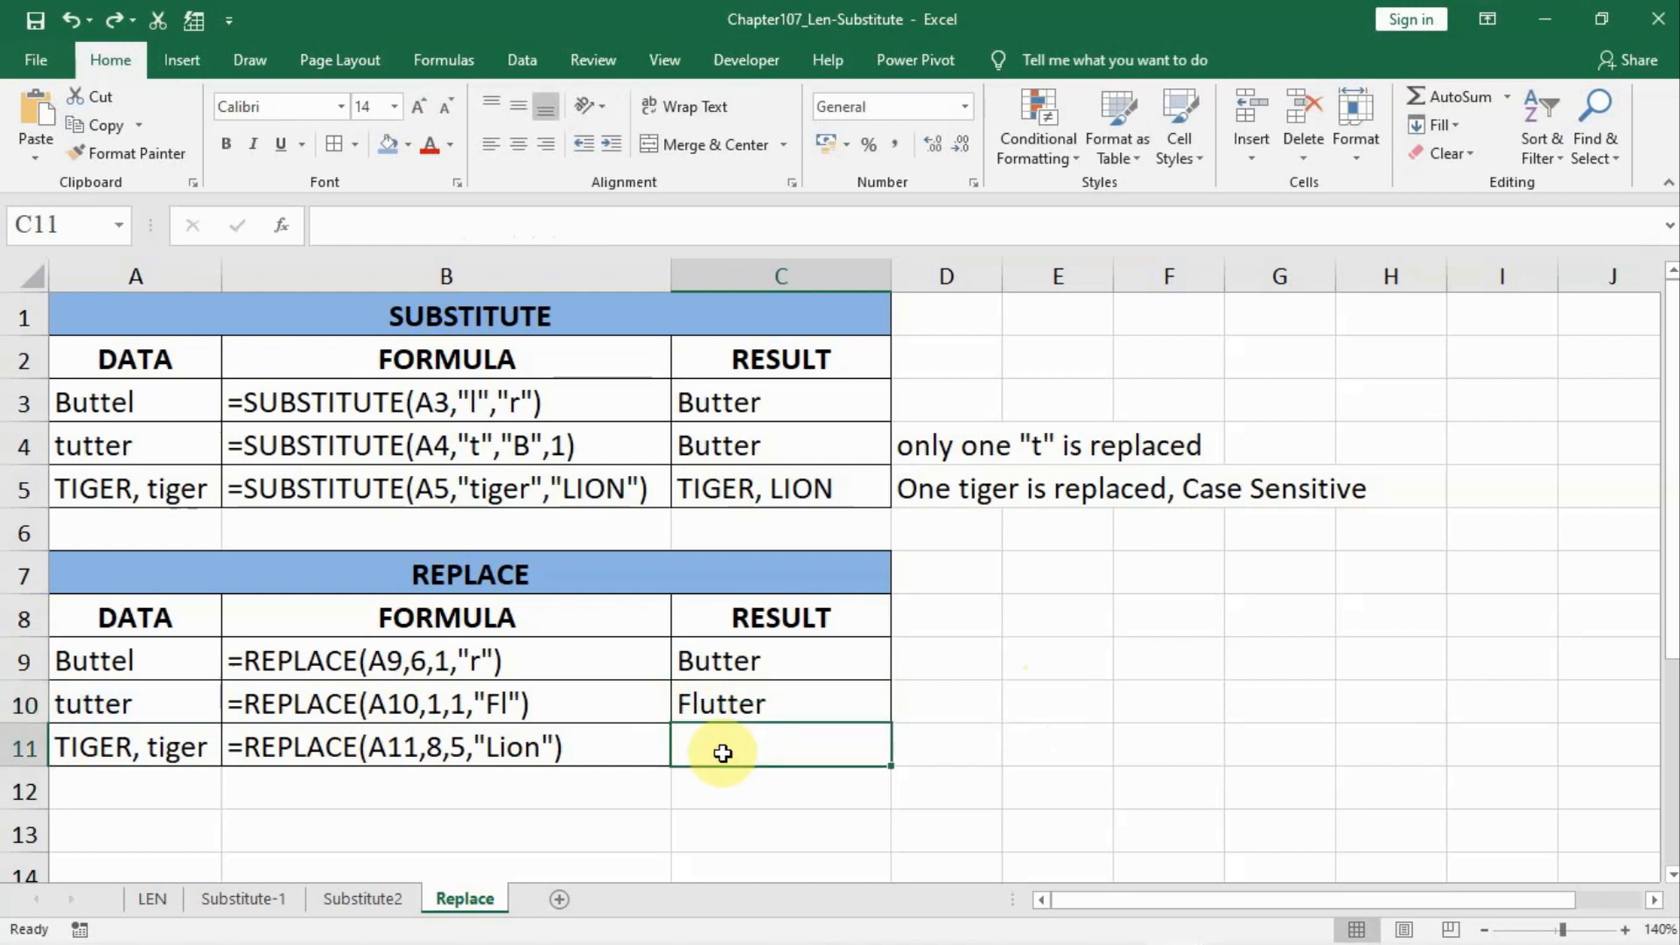
pyautogui.write('=r')
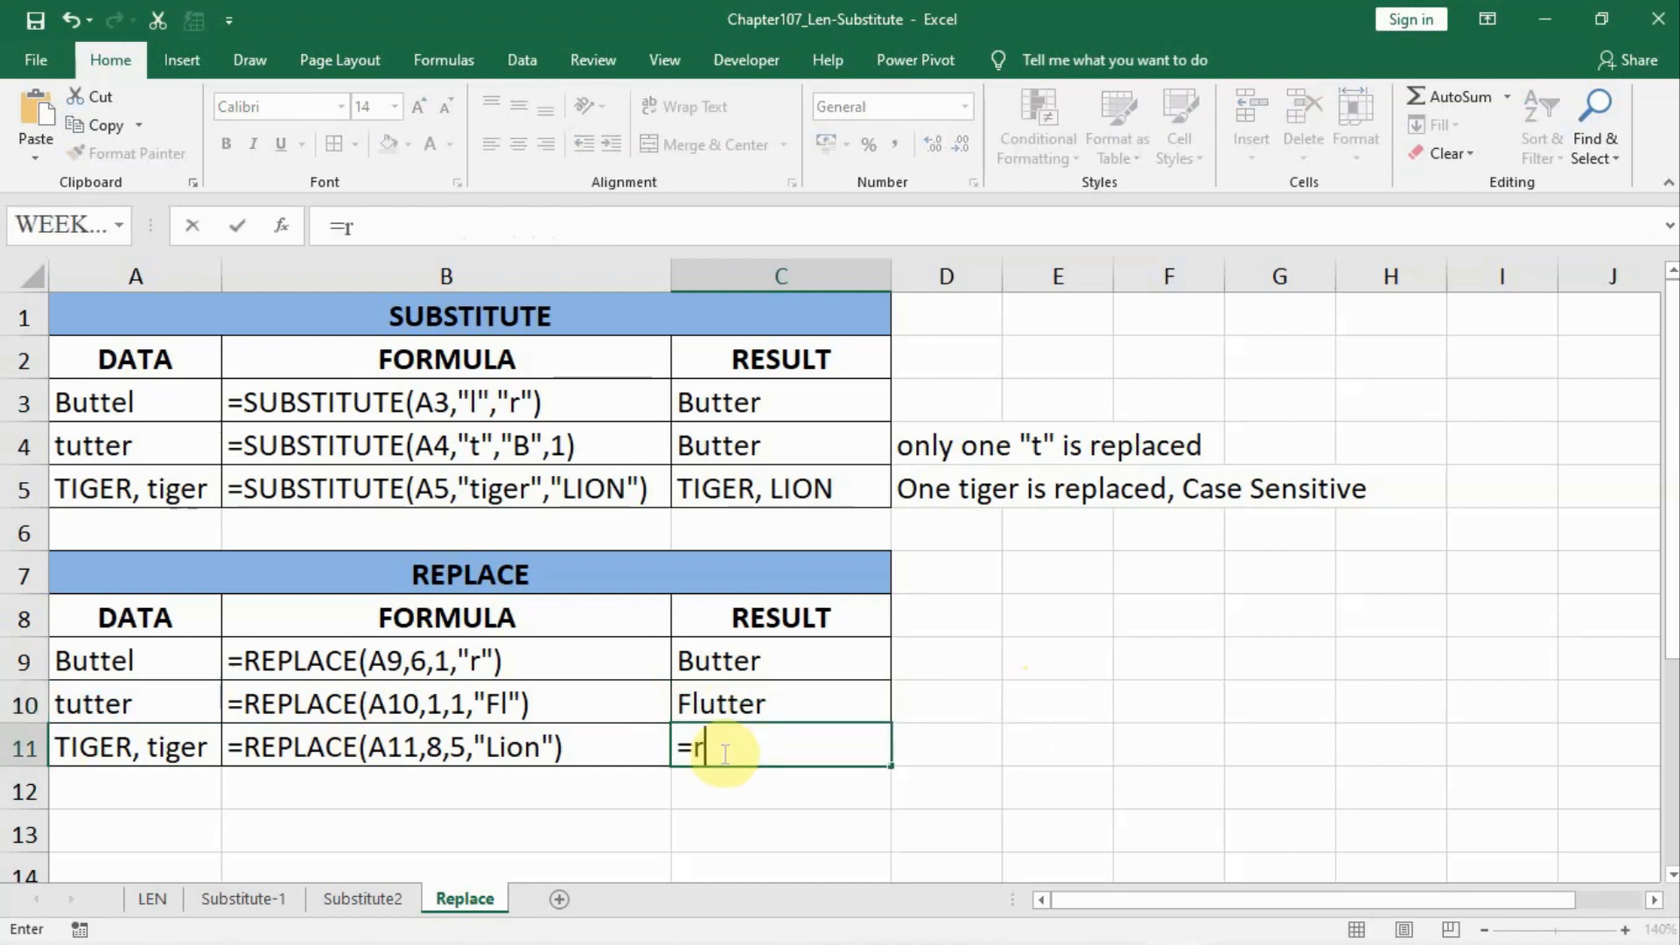
pyautogui.write('eplace(')
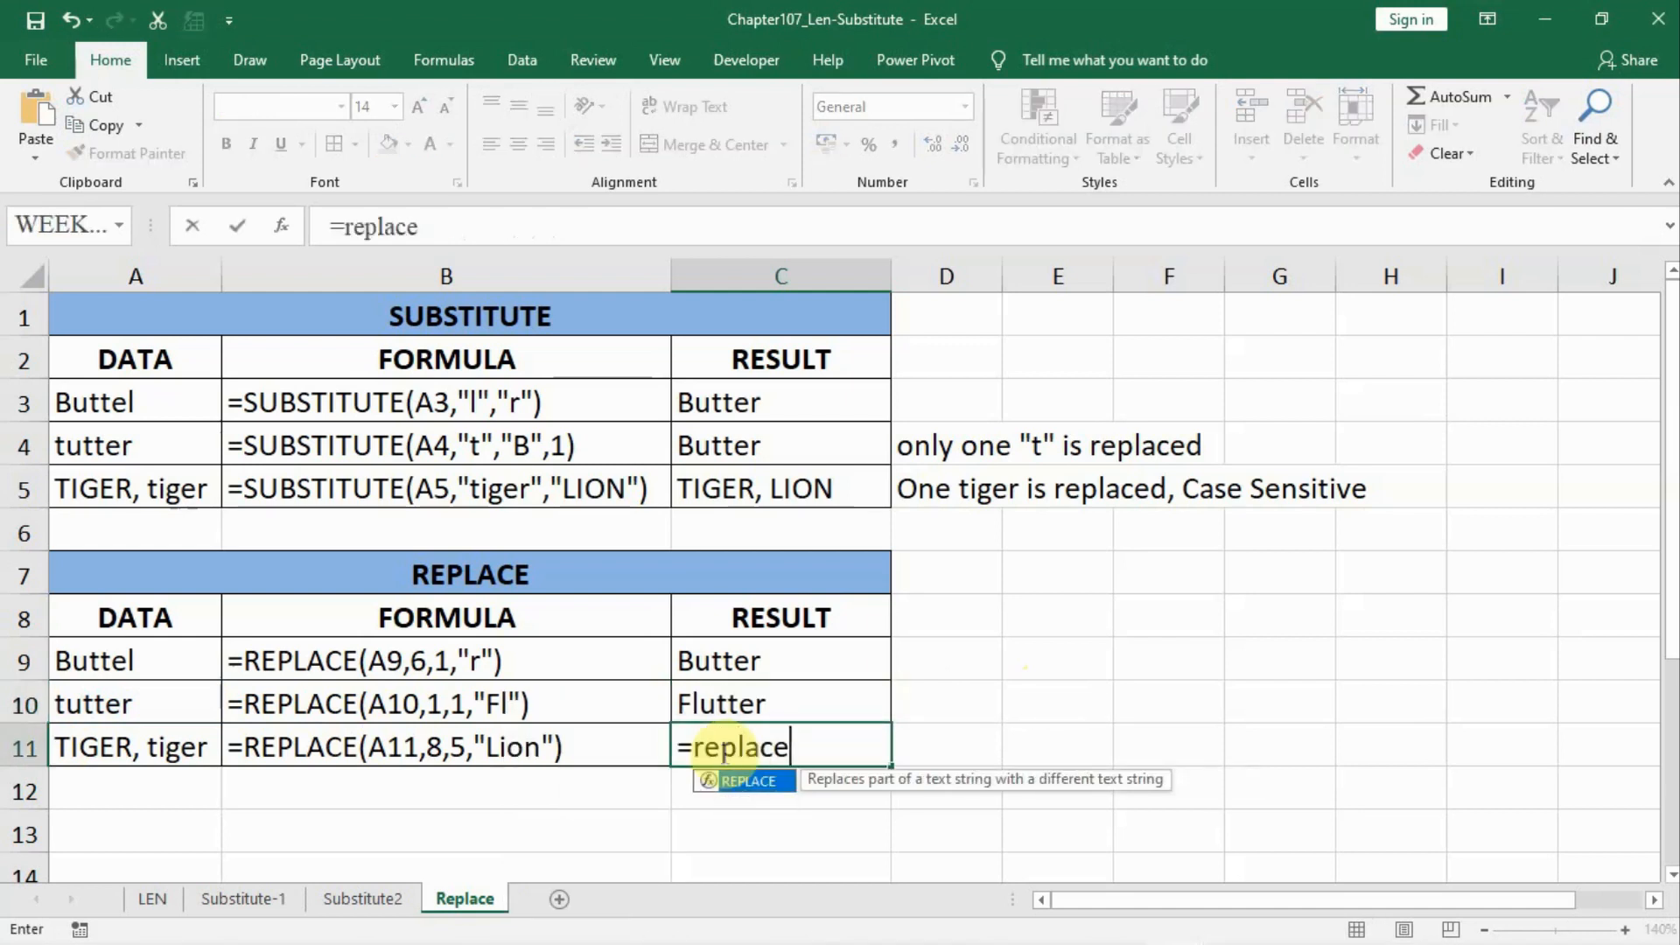
pyautogui.click(149, 744)
pyautogui.write(',')
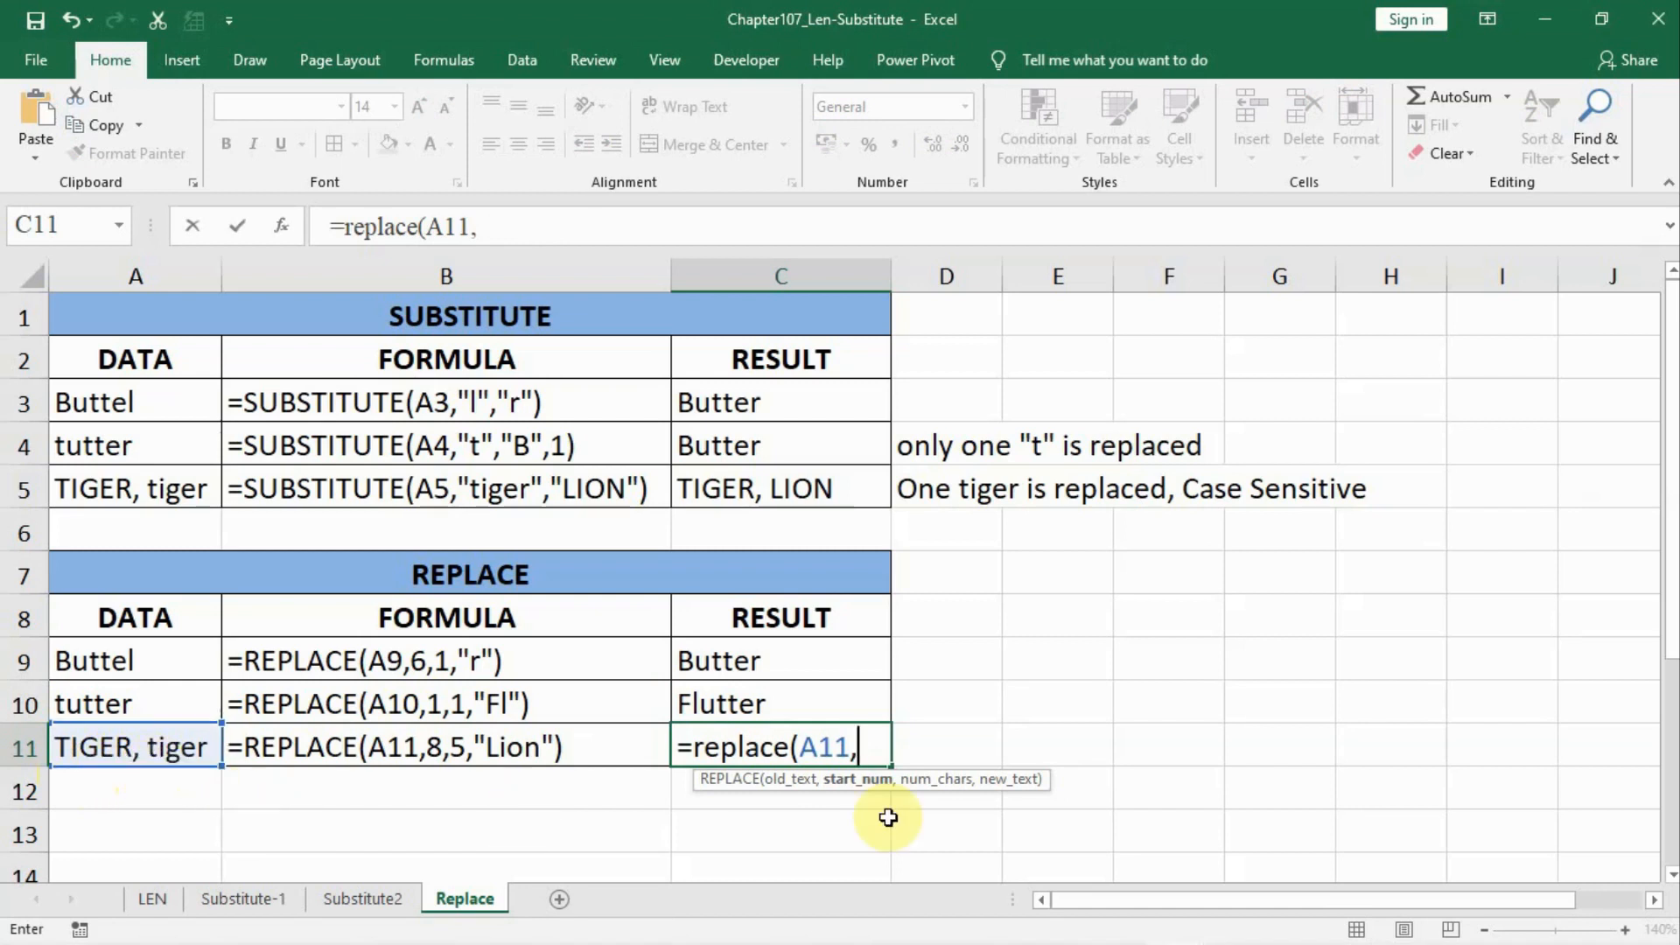
pyautogui.write('8,5')
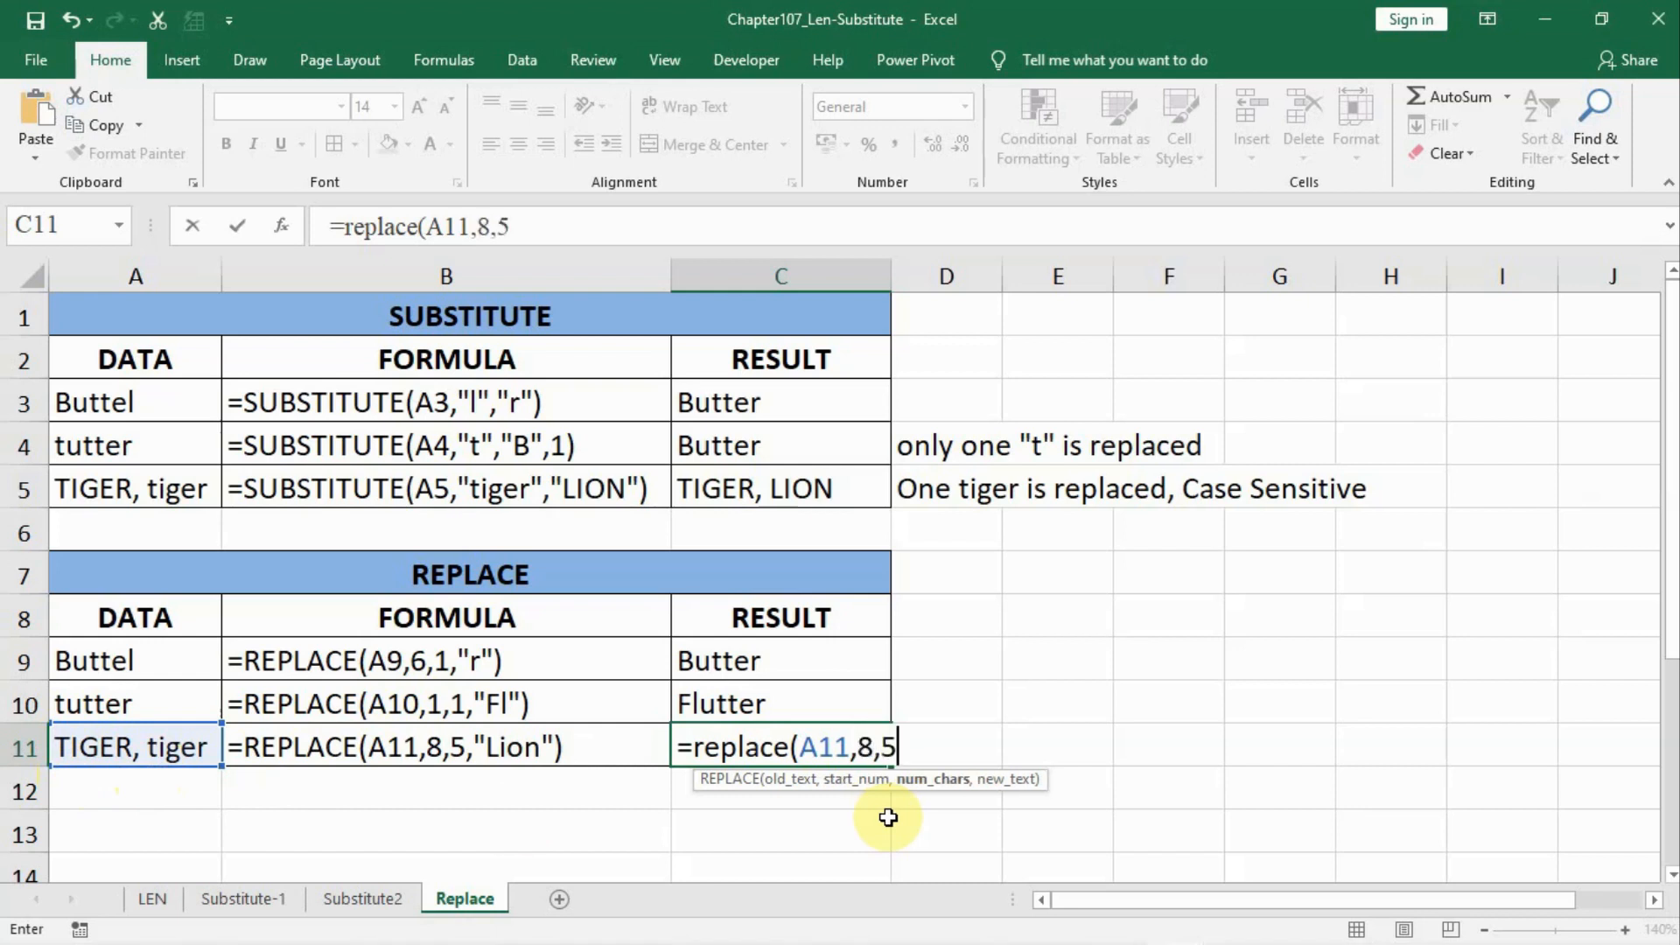
pyautogui.write(',')
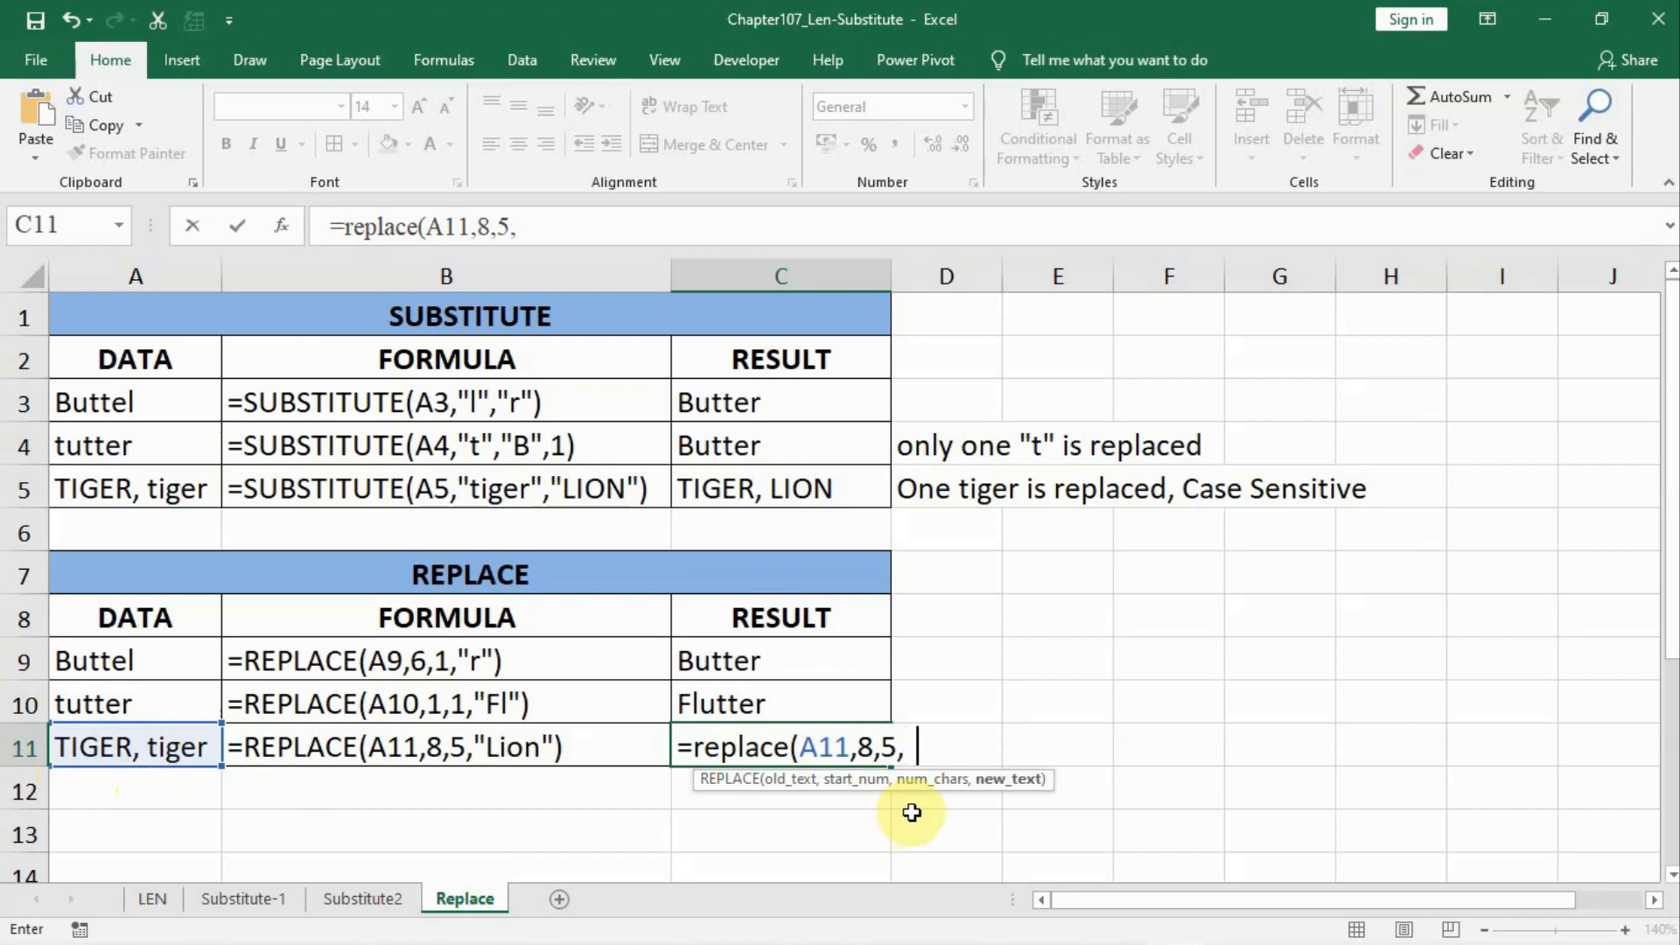
pyautogui.write('"LION')
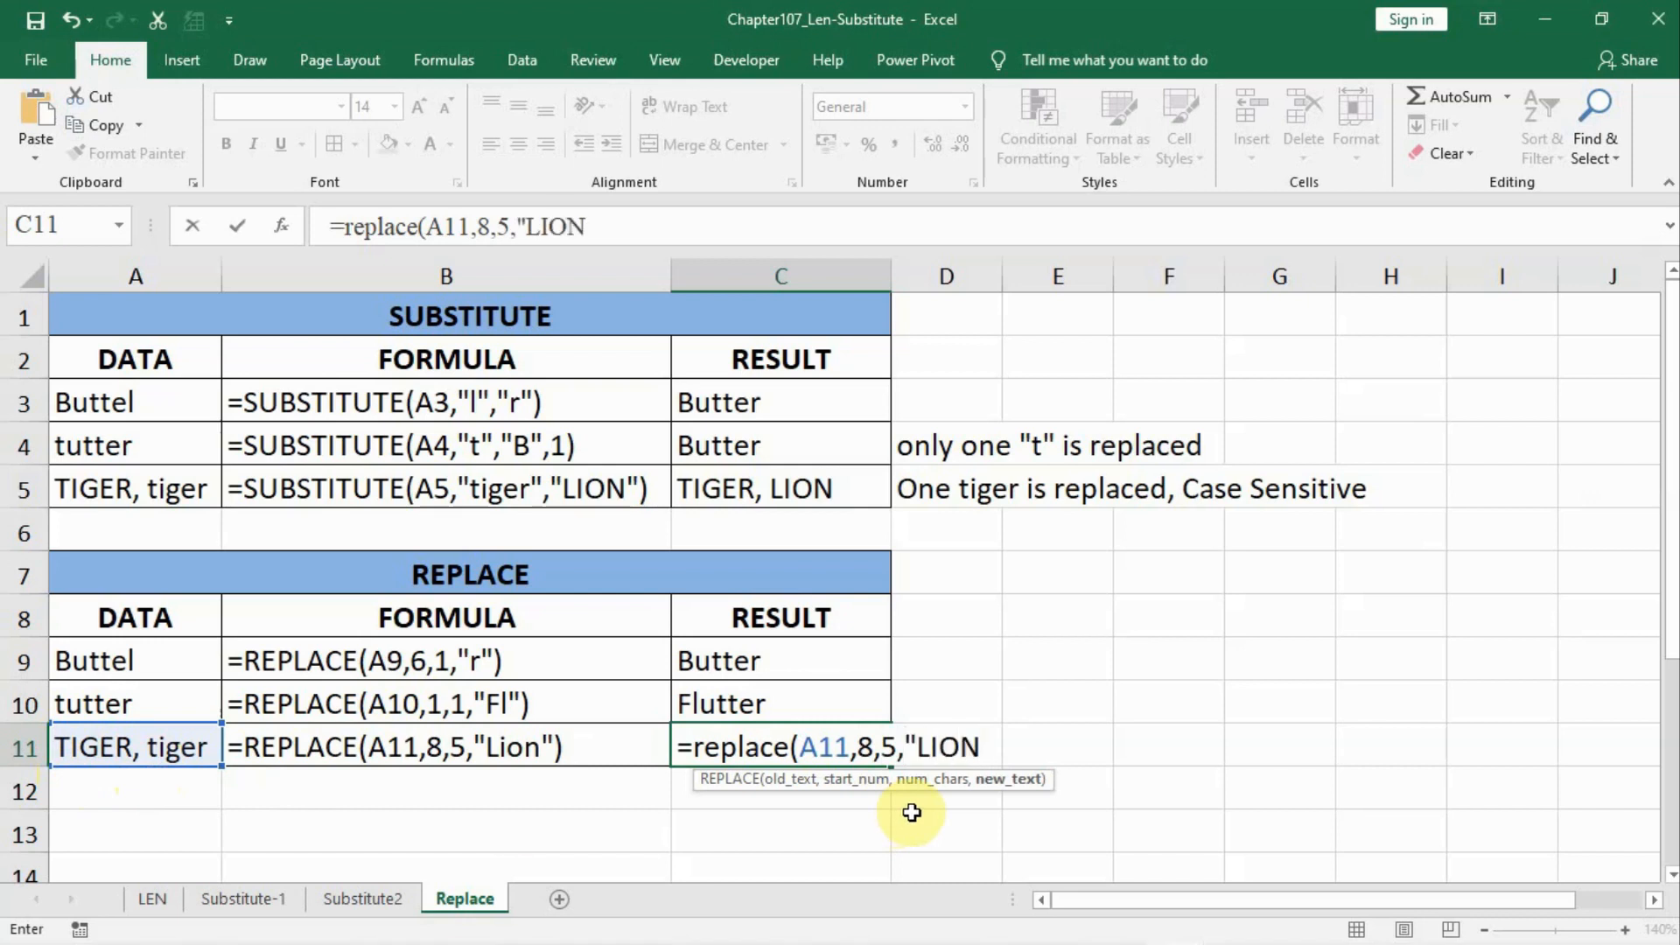
pyautogui.write('")')
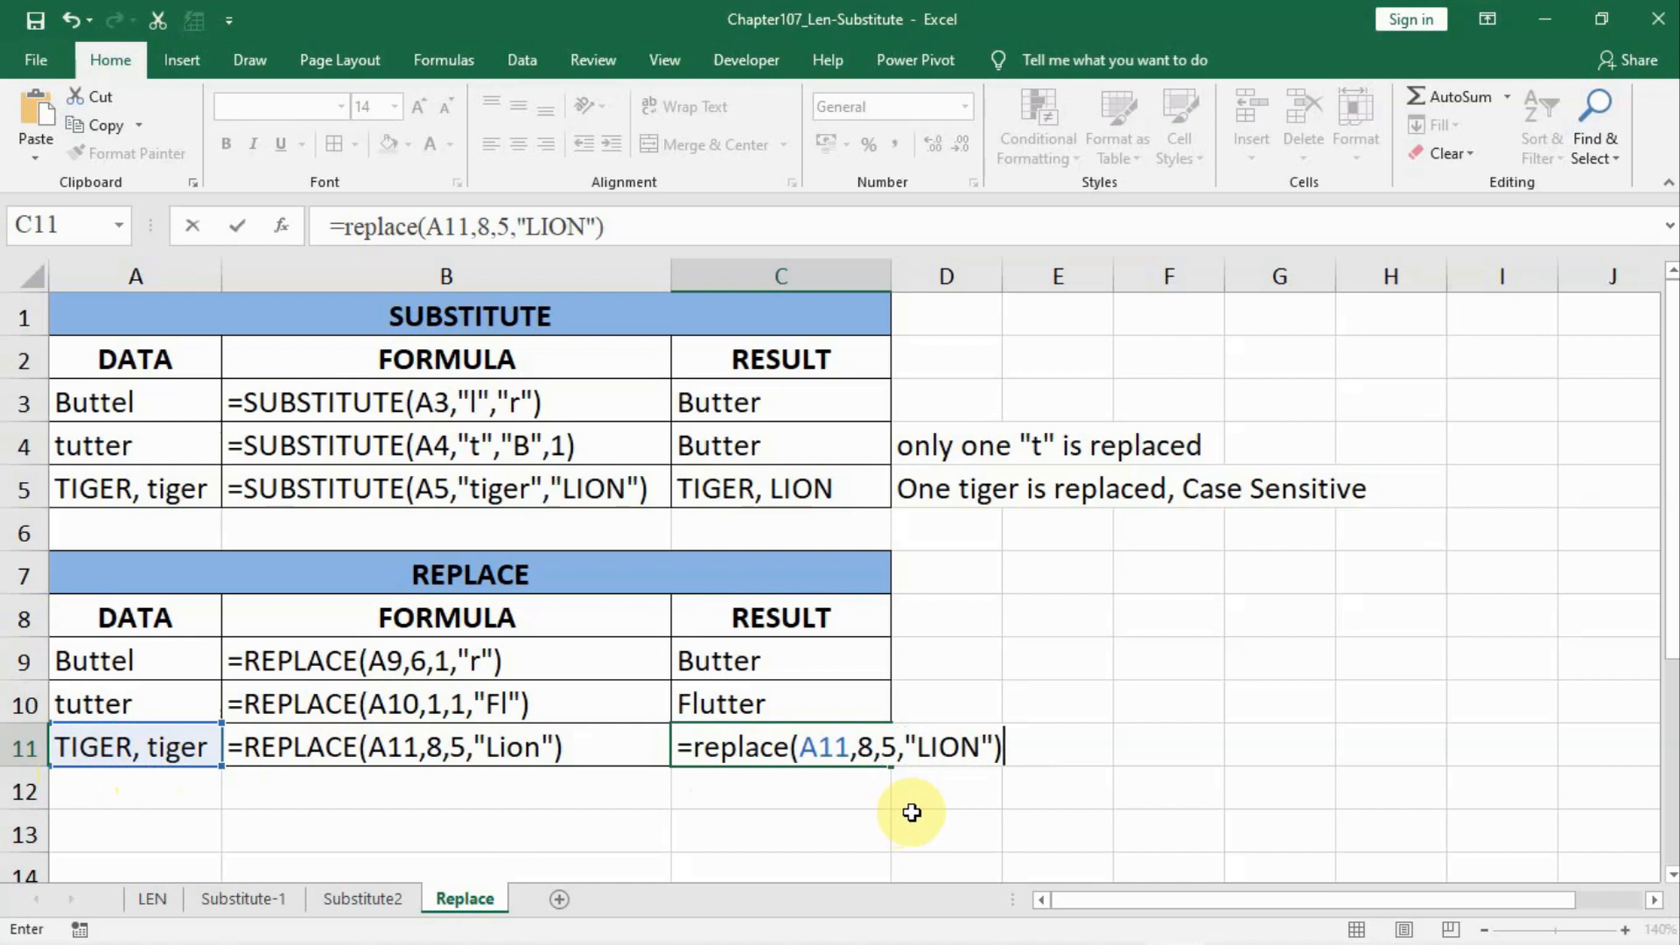
pyautogui.press('Return')
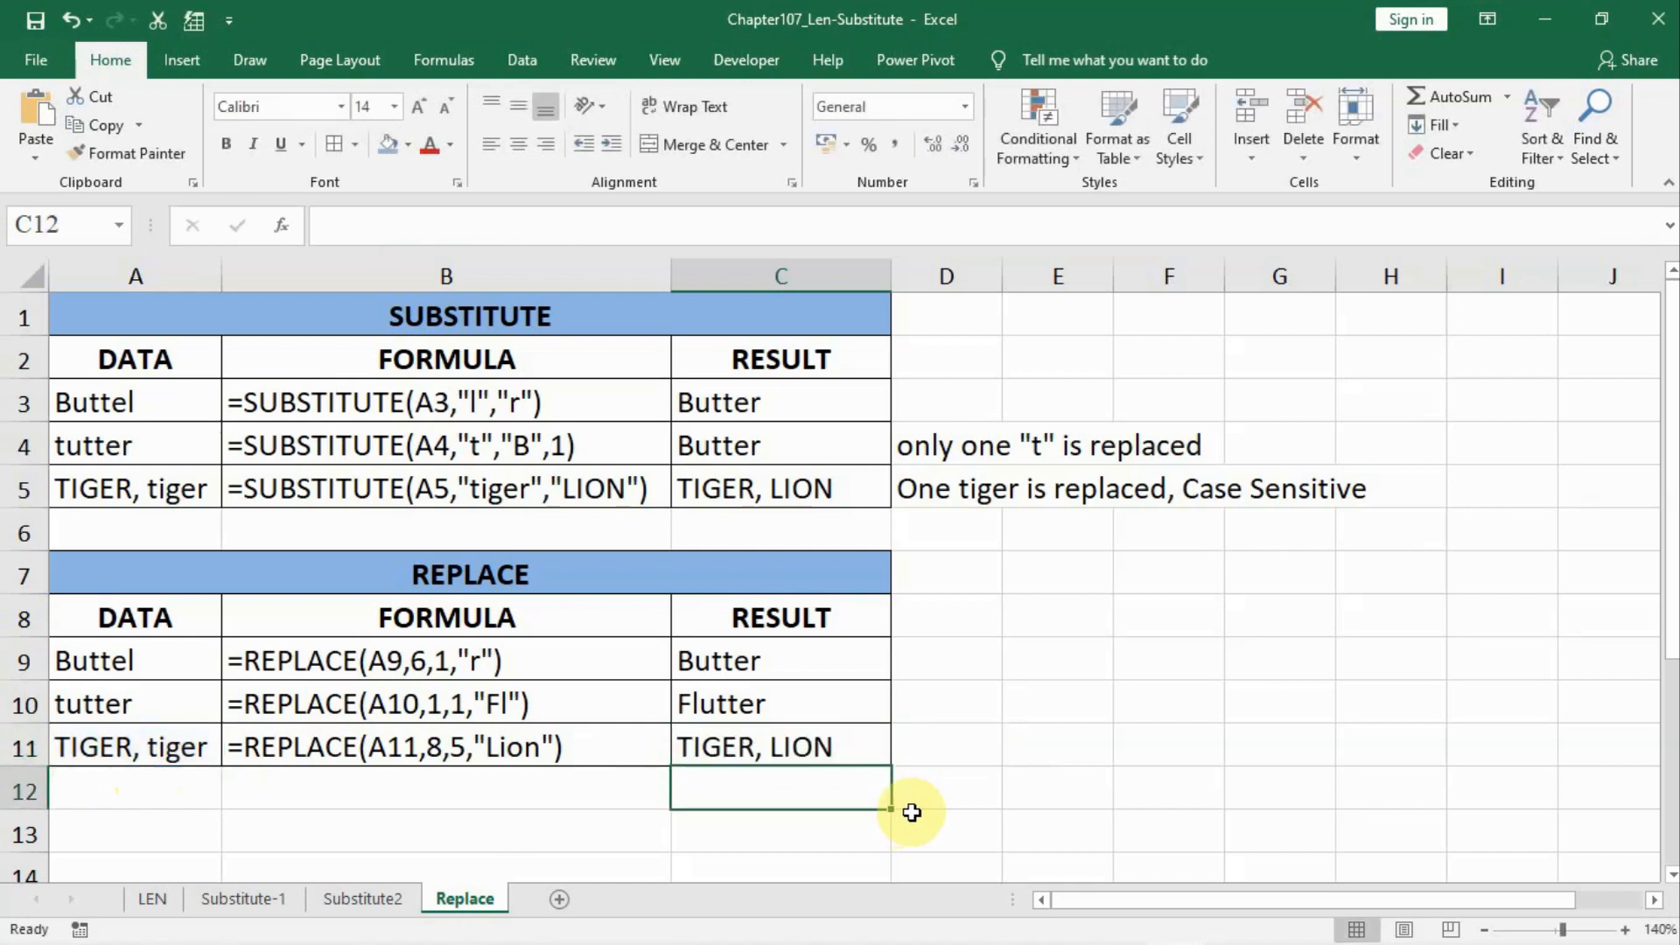